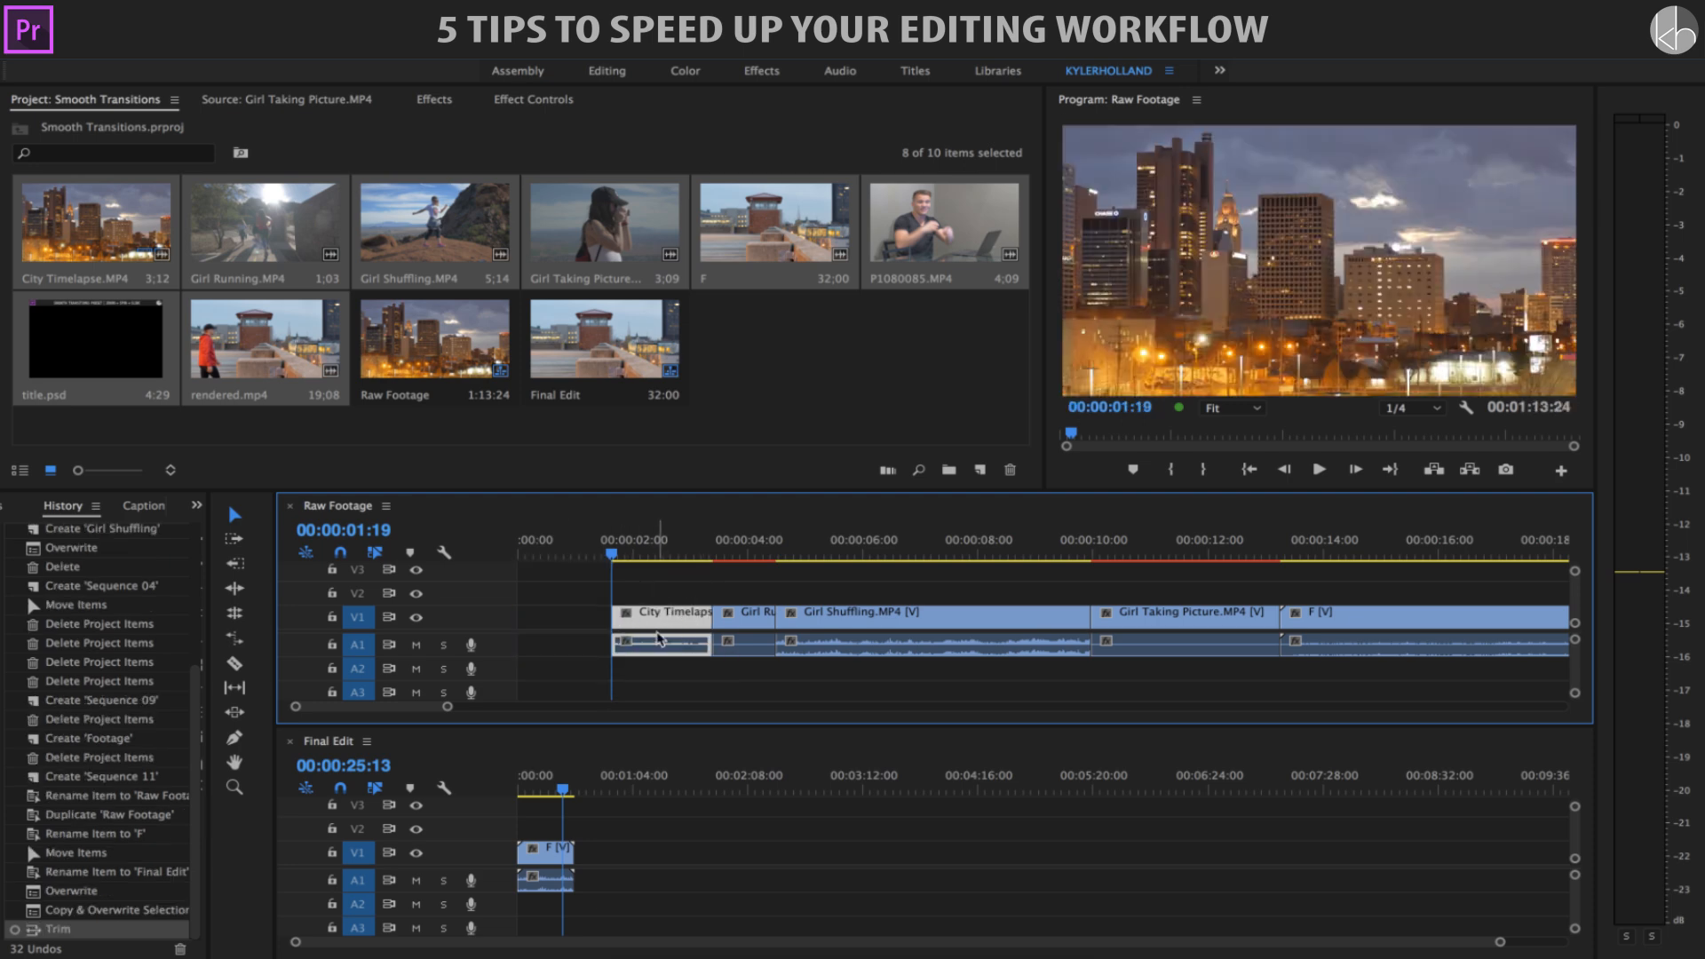
Undo the last move and trim of the City Timelapse.MP4 clip in Raw Footage
{"action": "key", "text": "cmd+z"}
{"action": "key", "text": "cmd+z"}
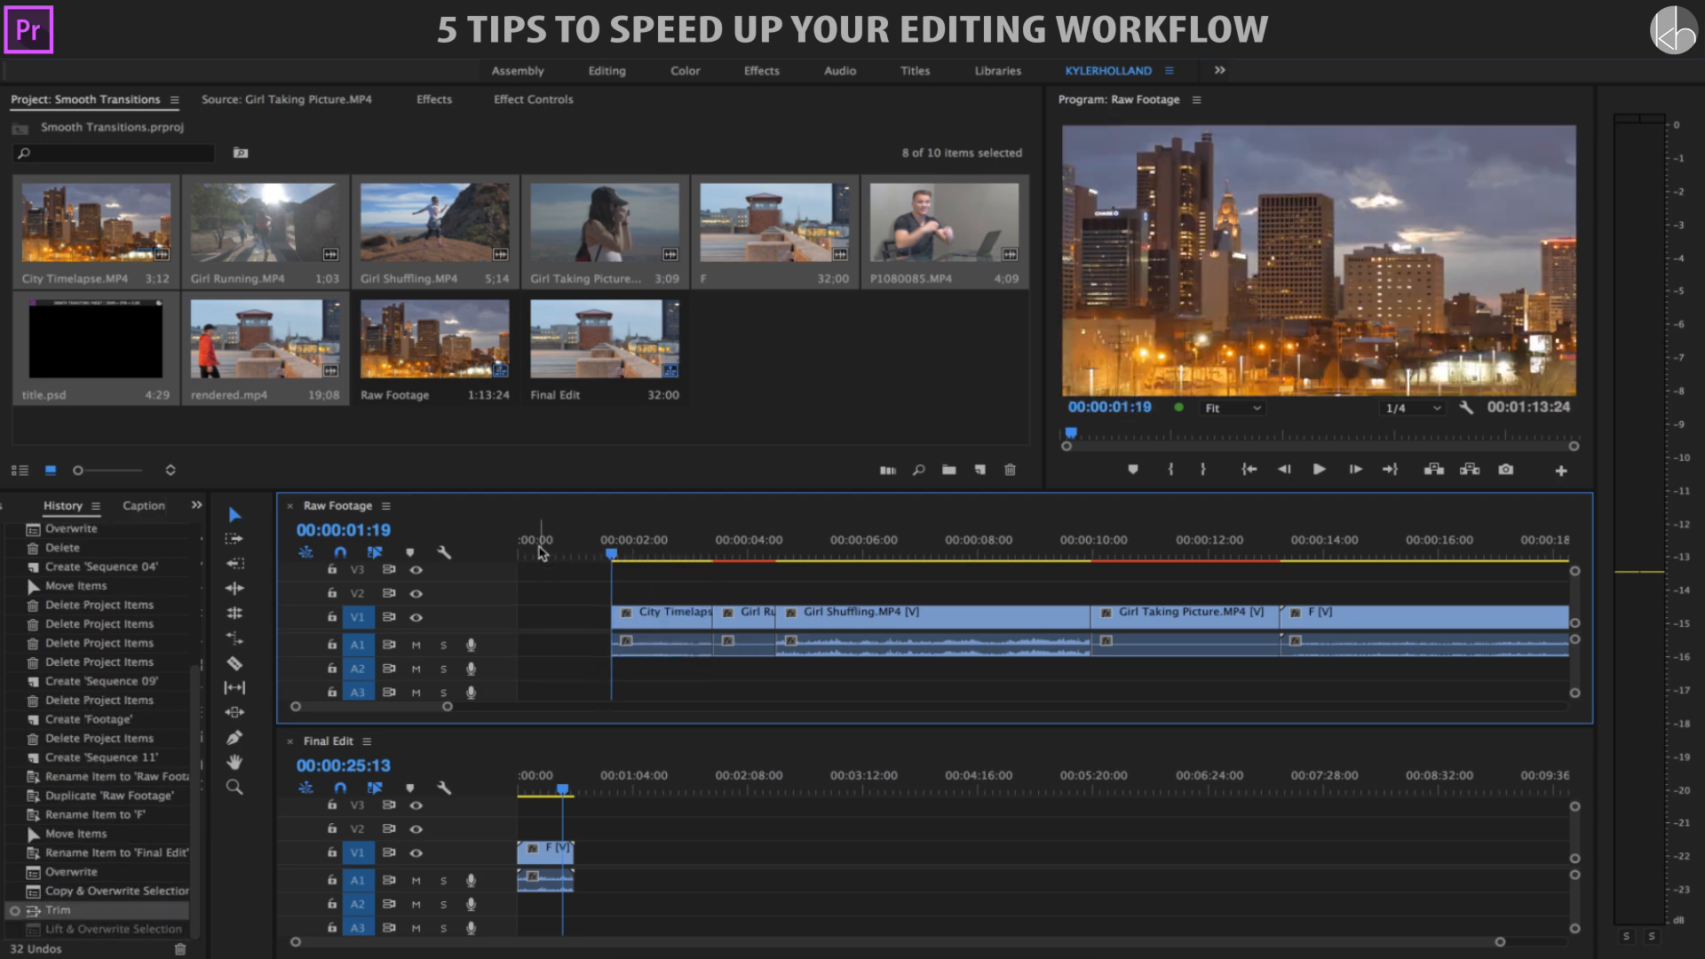
Play through City Timelapse.MP4 and ripple trim its start at 00:00:01:04 and its end at 00:00:01:07
{"action": "left_click", "coordinate": [561, 552]}
{"action": "key", "text": "space"}
{"action": "key", "text": "space"}
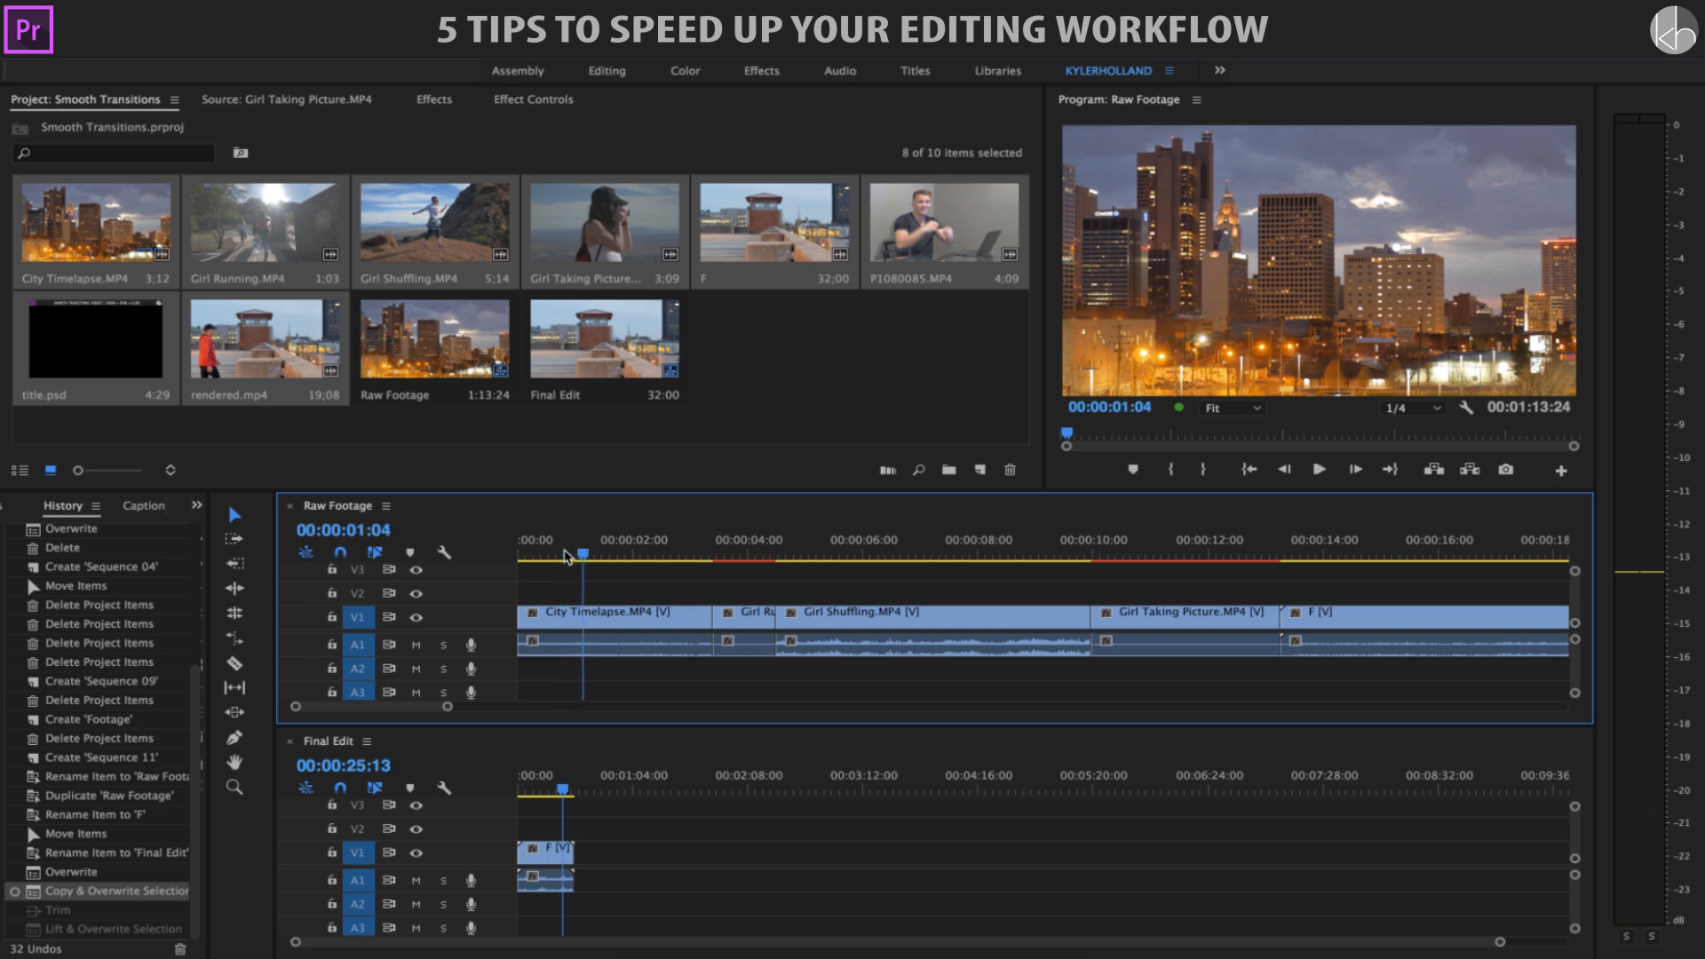
{"action": "left_click", "coordinate": [622, 614]}
{"action": "key", "text": "q"}
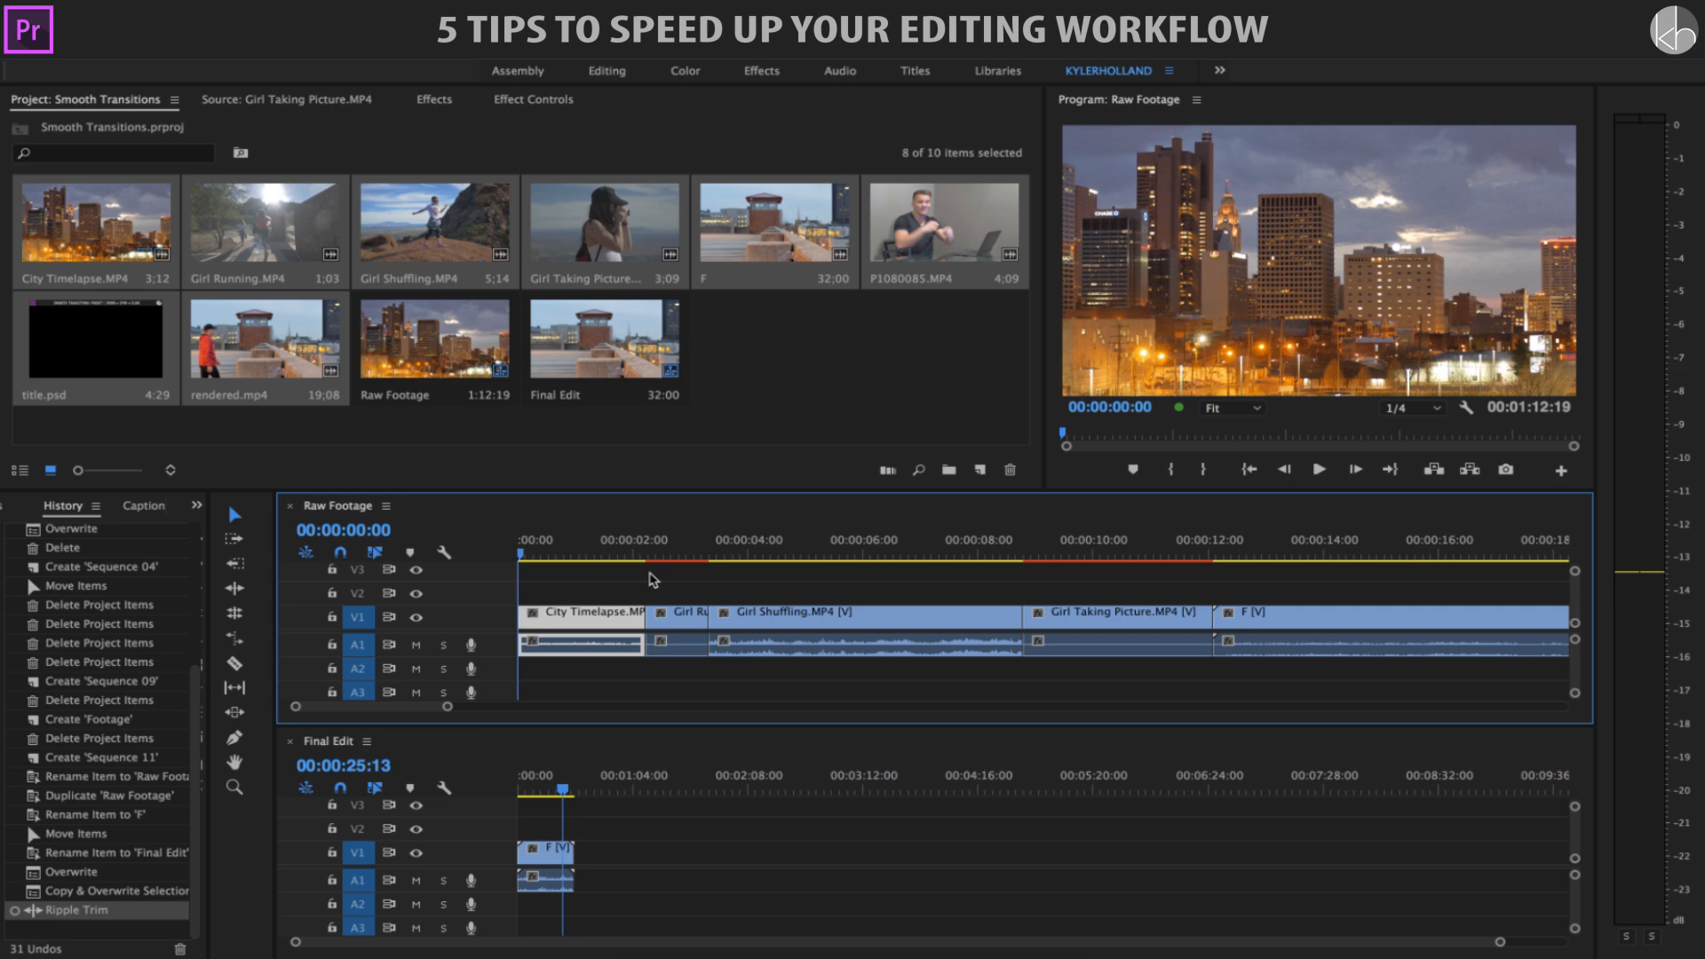
{"action": "key", "text": "space"}
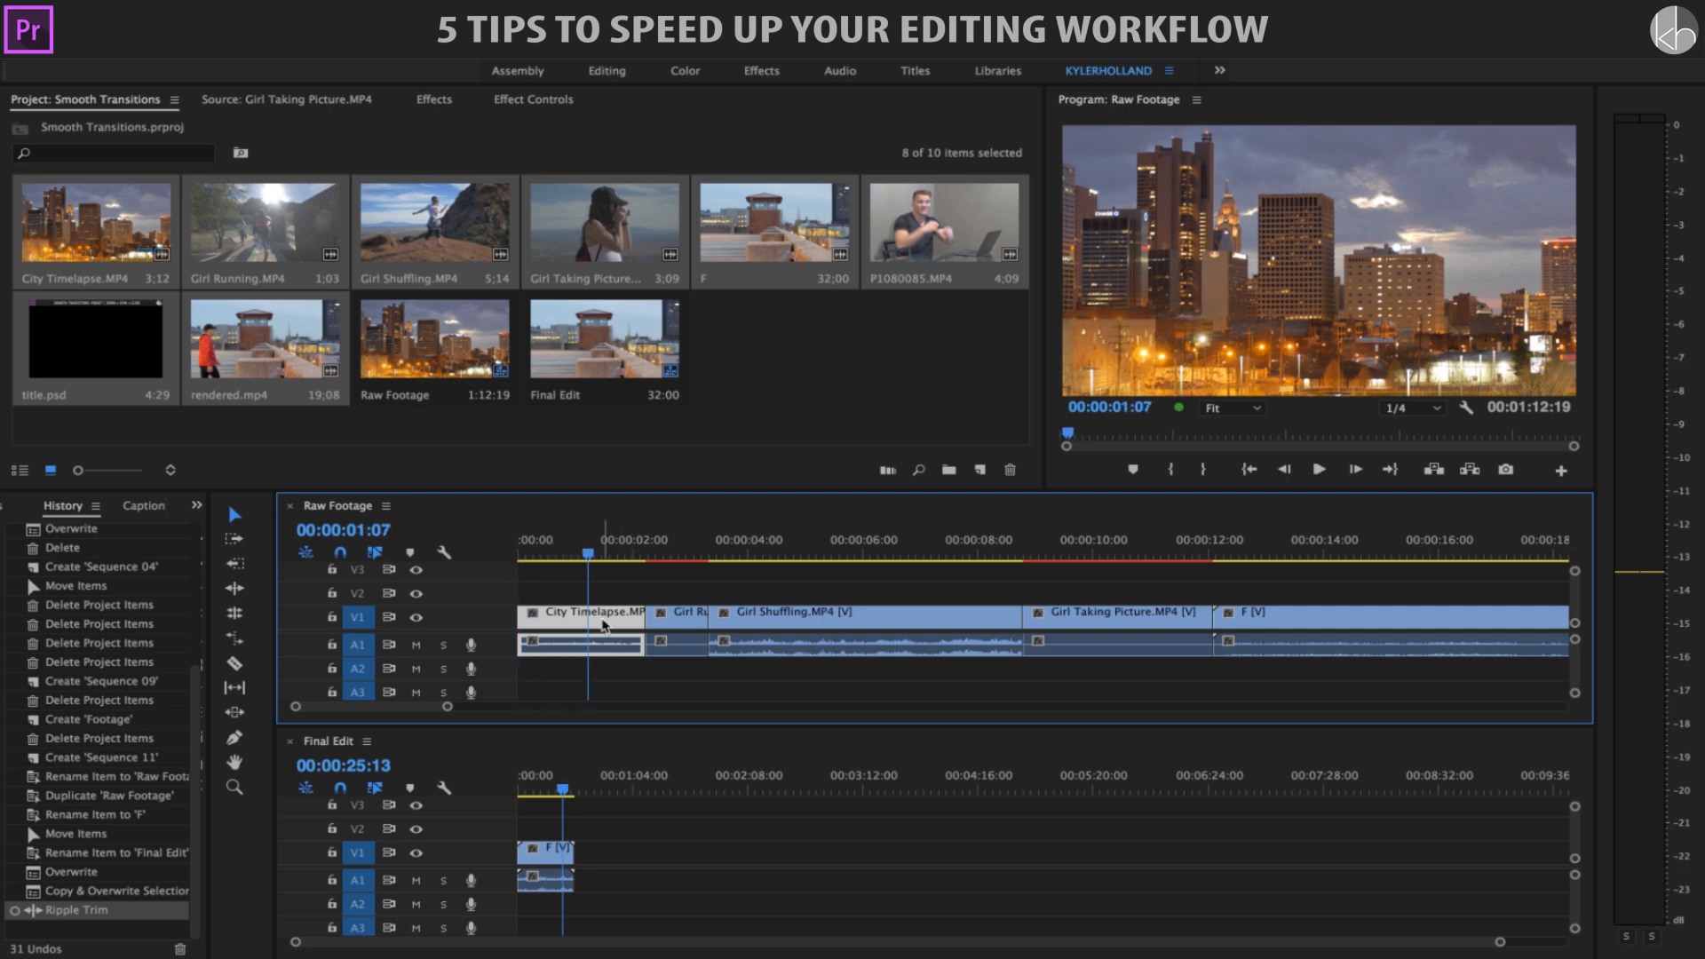
{"action": "key", "text": "w"}
Set the Girl Running clip to frame size and ripple trim its start
{"action": "key", "text": "space"}
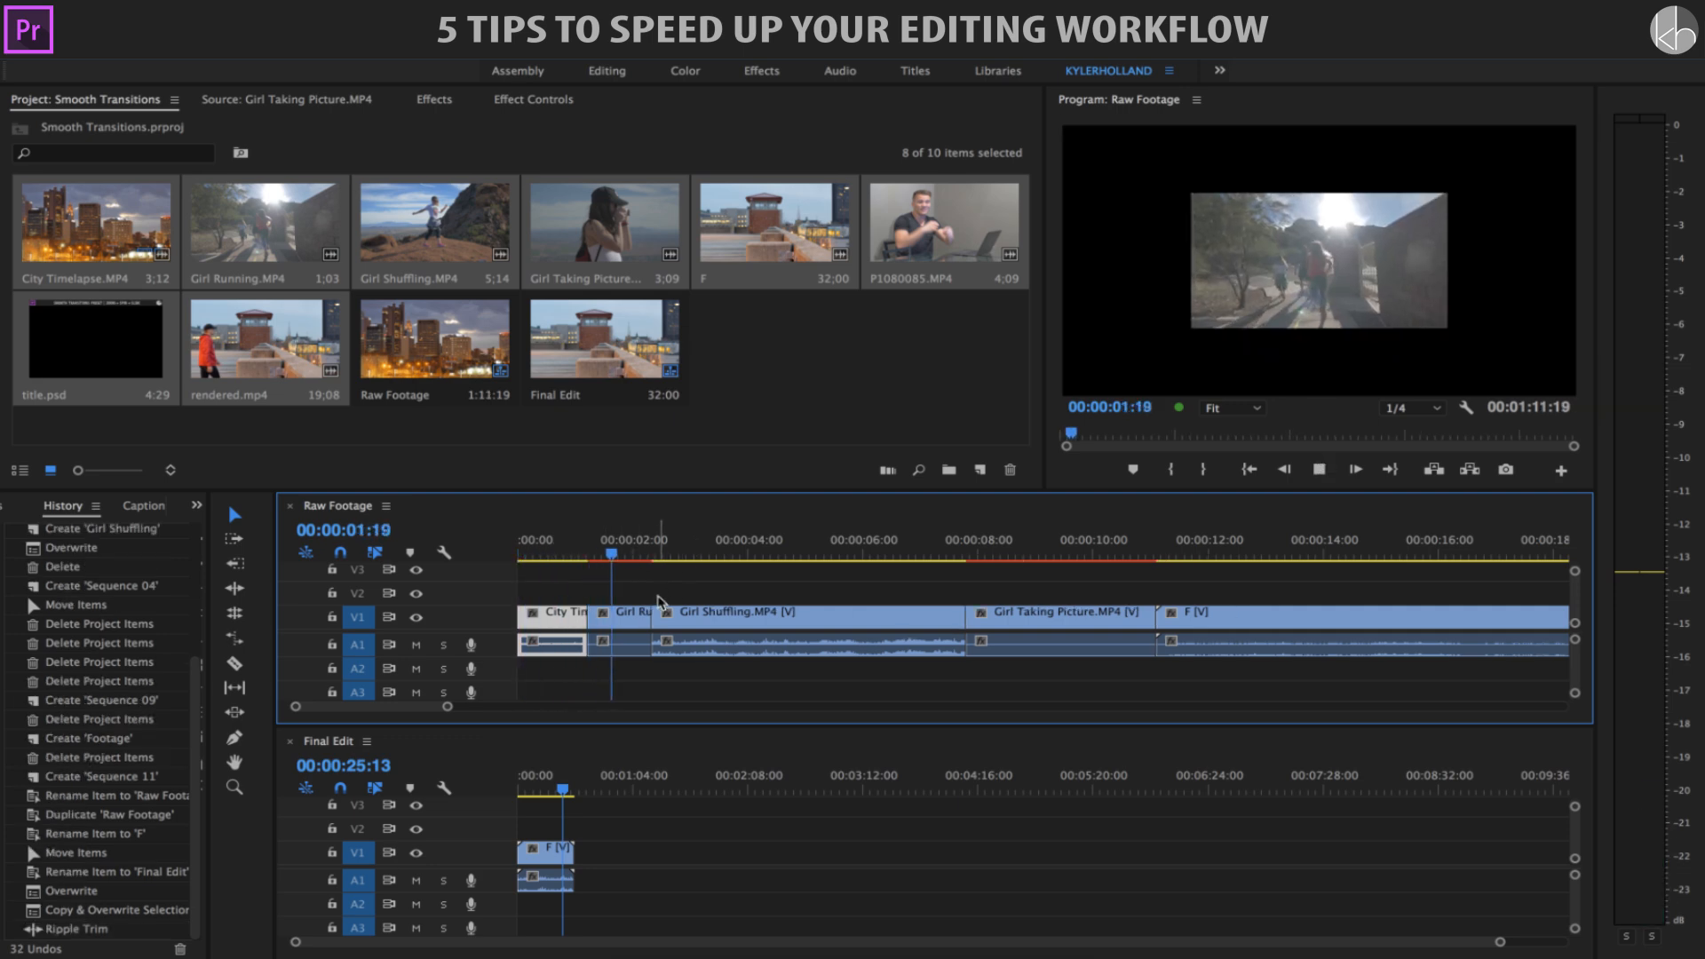
{"action": "key", "text": "ctrl+a"}
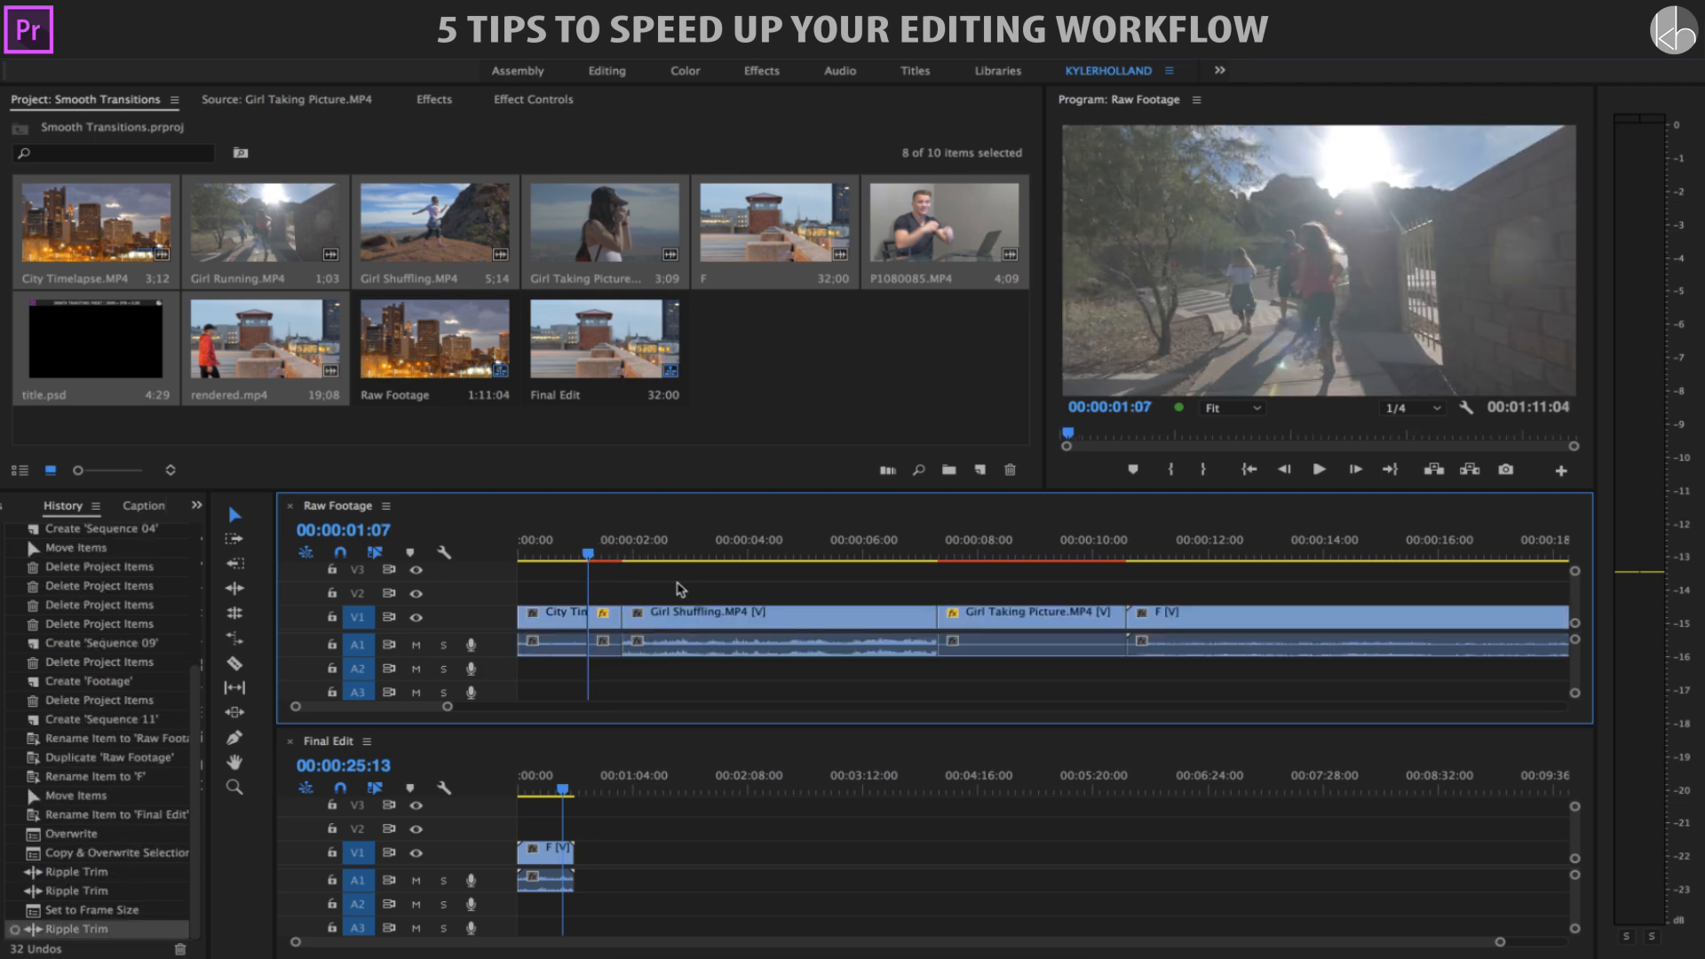
Play through Girl Shuffling.MP4 and ripple trim its start and its end, ending the clip at 00:00:03:04
{"action": "key", "text": "space"}
{"action": "key", "text": "space"}
{"action": "key", "text": "space"}
{"action": "key", "text": "space"}
{"action": "key", "text": "q"}
{"action": "key", "text": "space"}
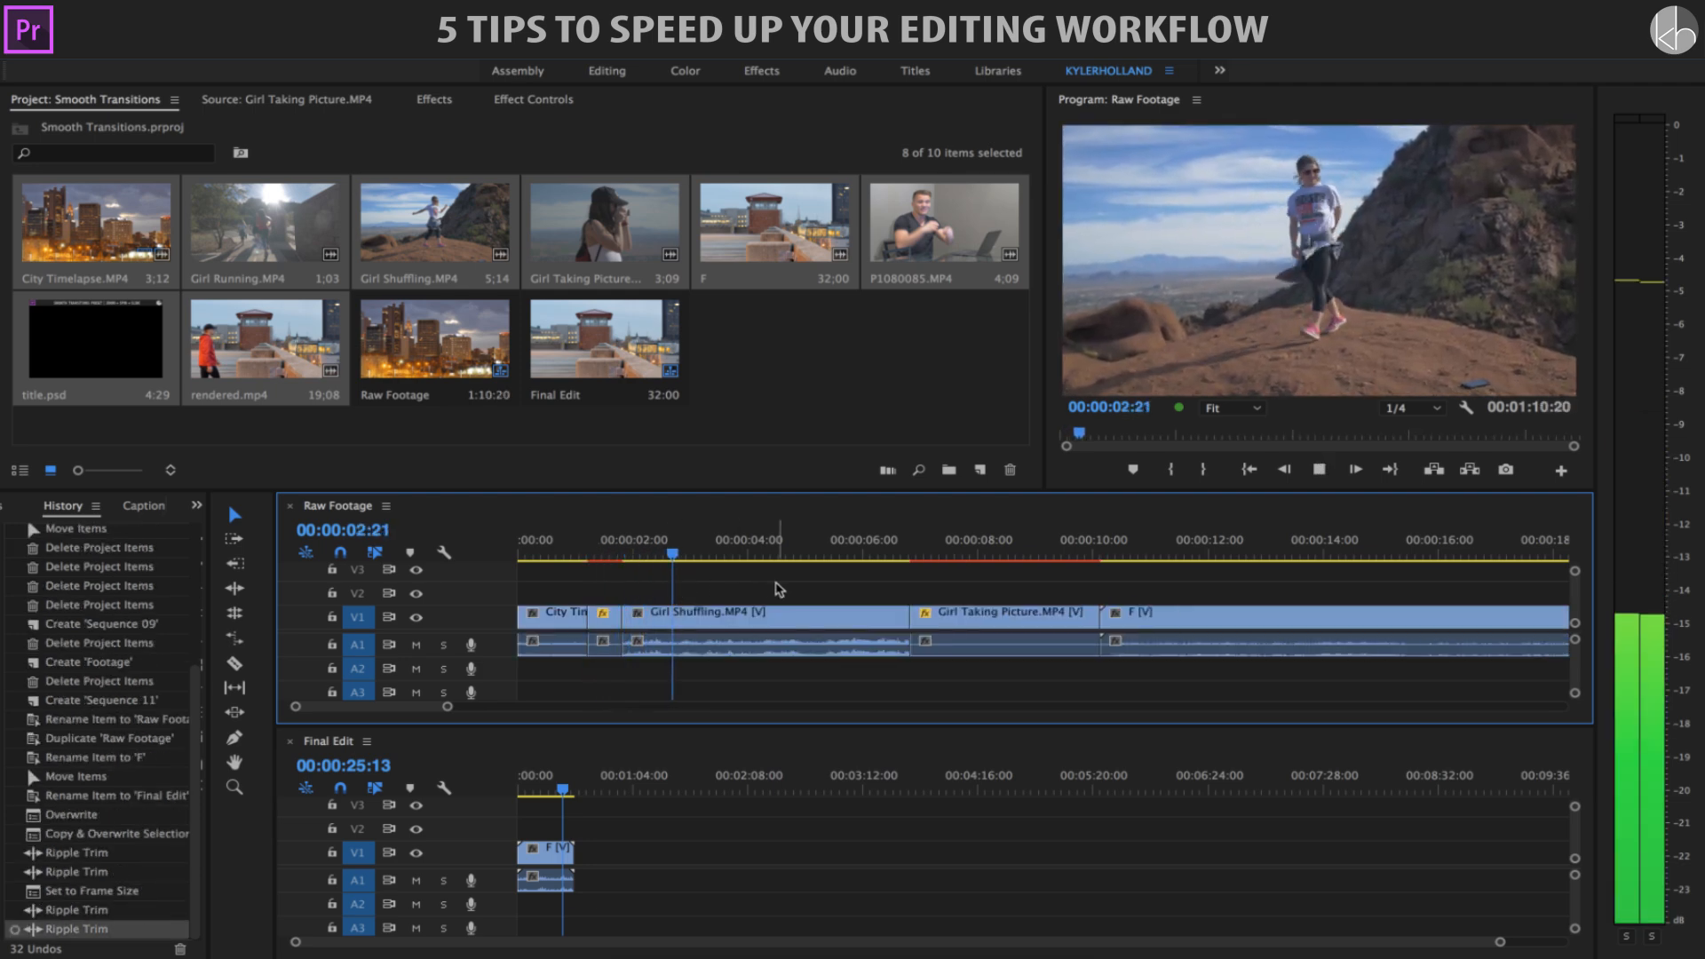
{"action": "key", "text": "space"}
{"action": "key", "text": "w"}
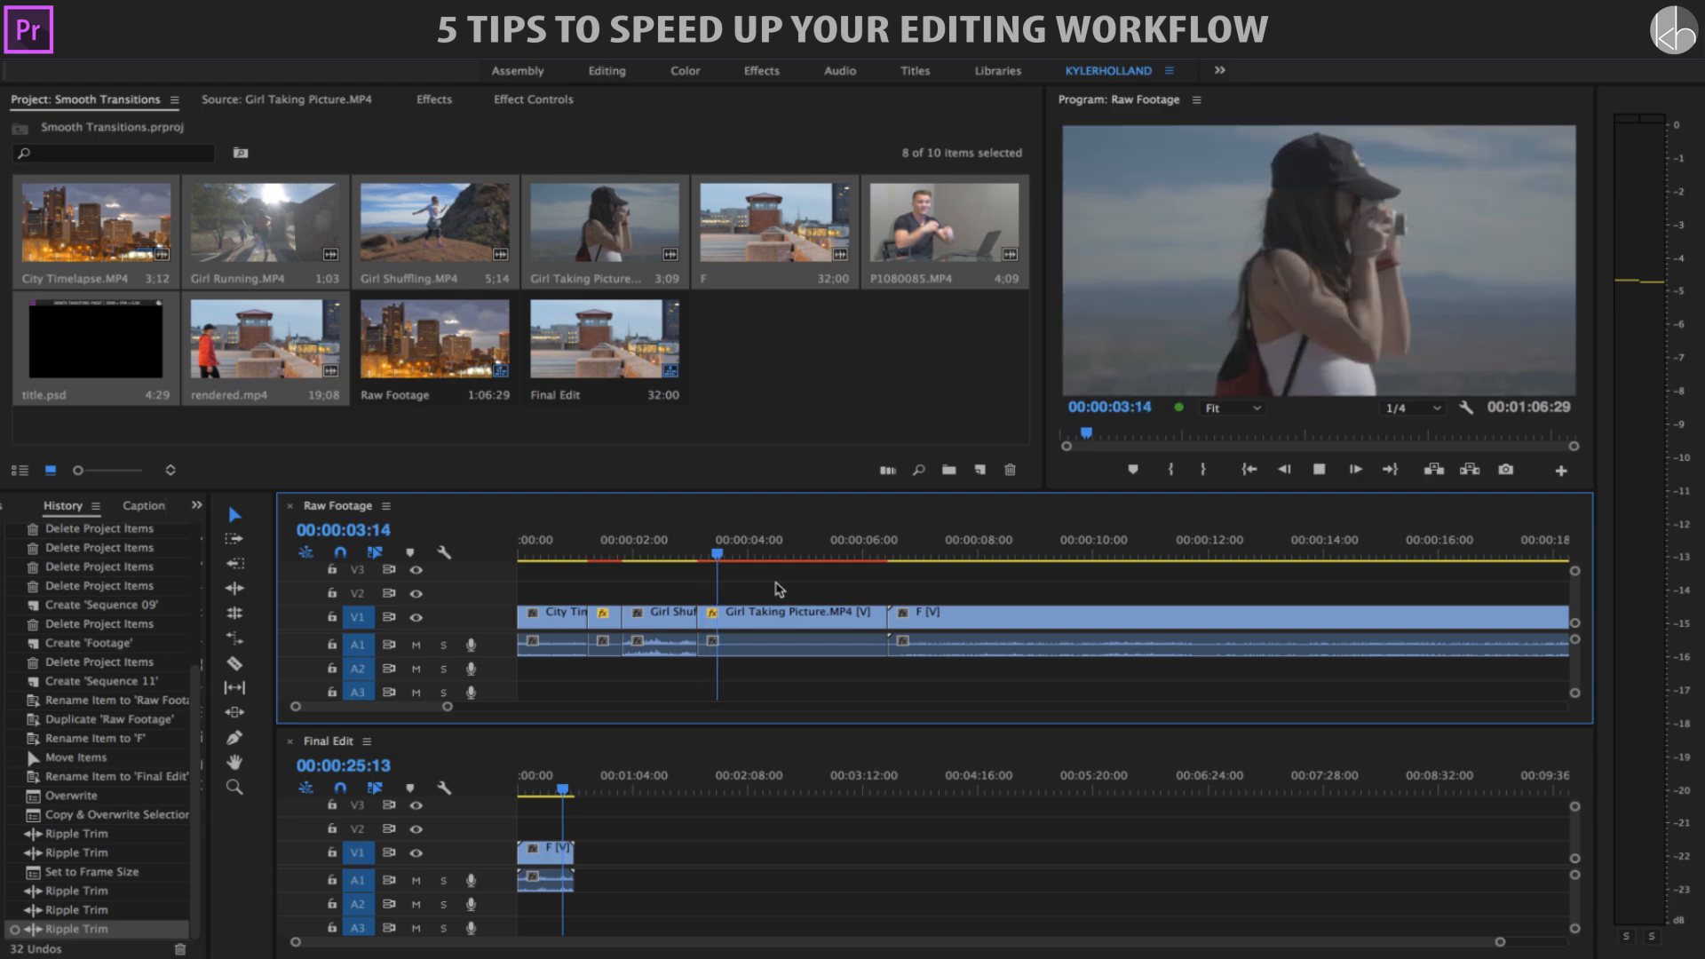
Play through Girl Taking Picture.MP4 and ripple trim its start and its end, ending the clip at 00:00:04:03
{"action": "key", "text": "space"}
{"action": "key", "text": "w"}
{"action": "key", "text": "space"}
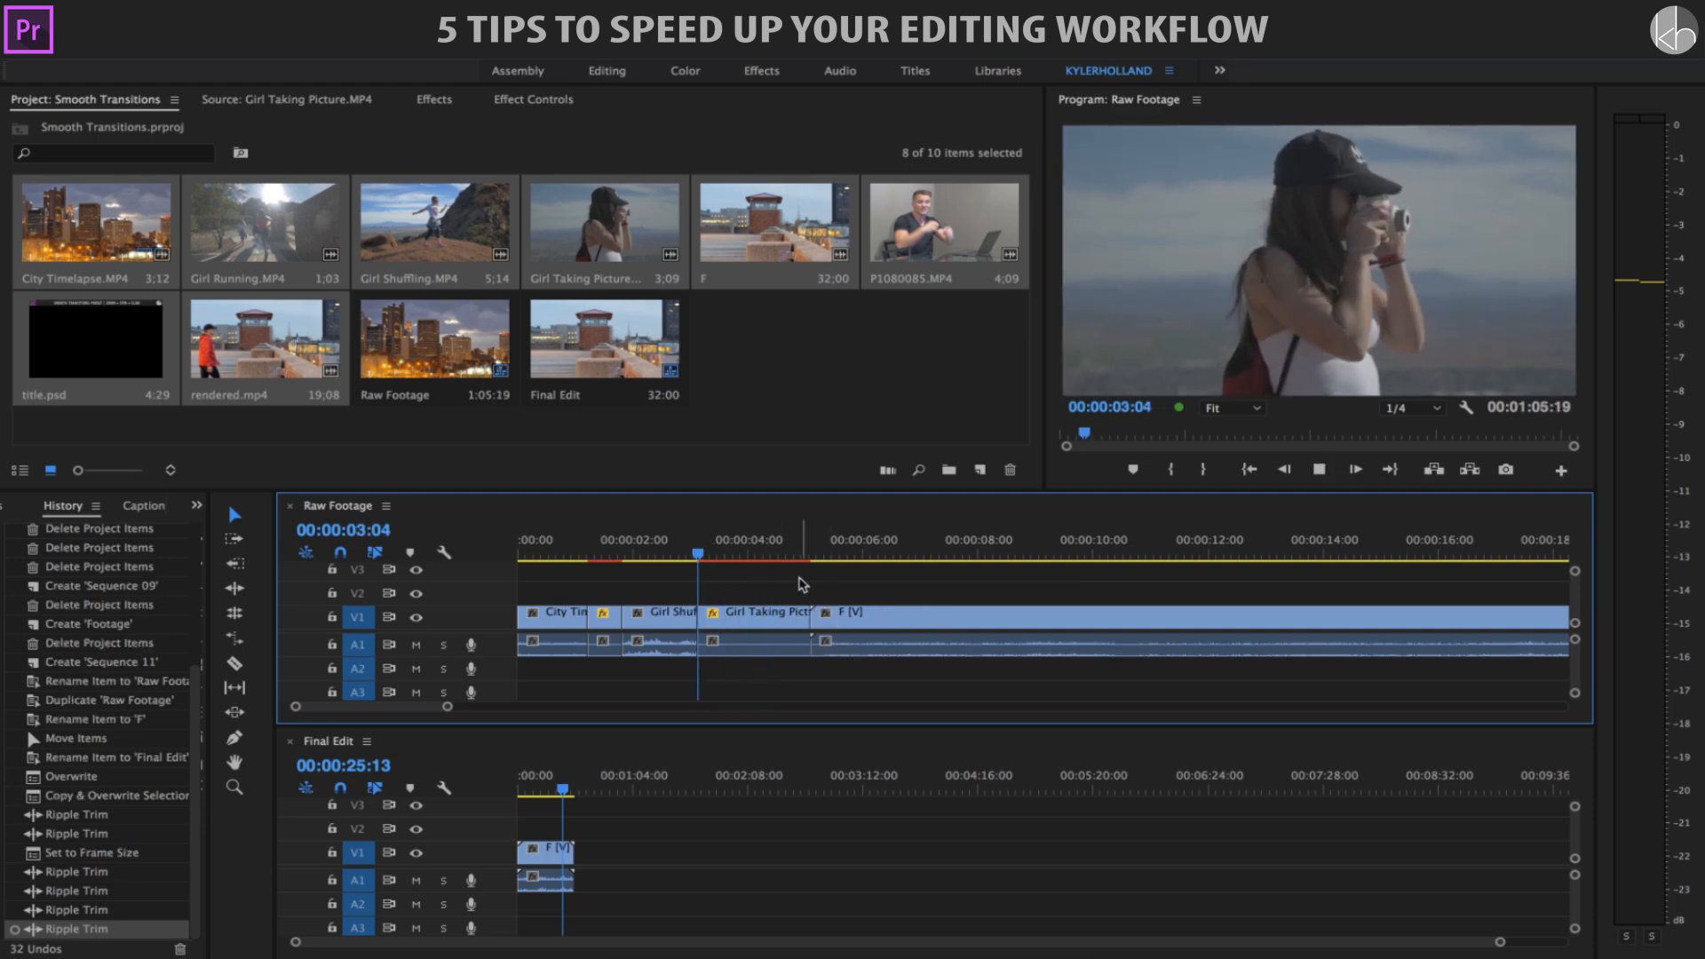
{"action": "key", "text": "space"}
{"action": "key", "text": "w"}
{"action": "key", "text": "space"}
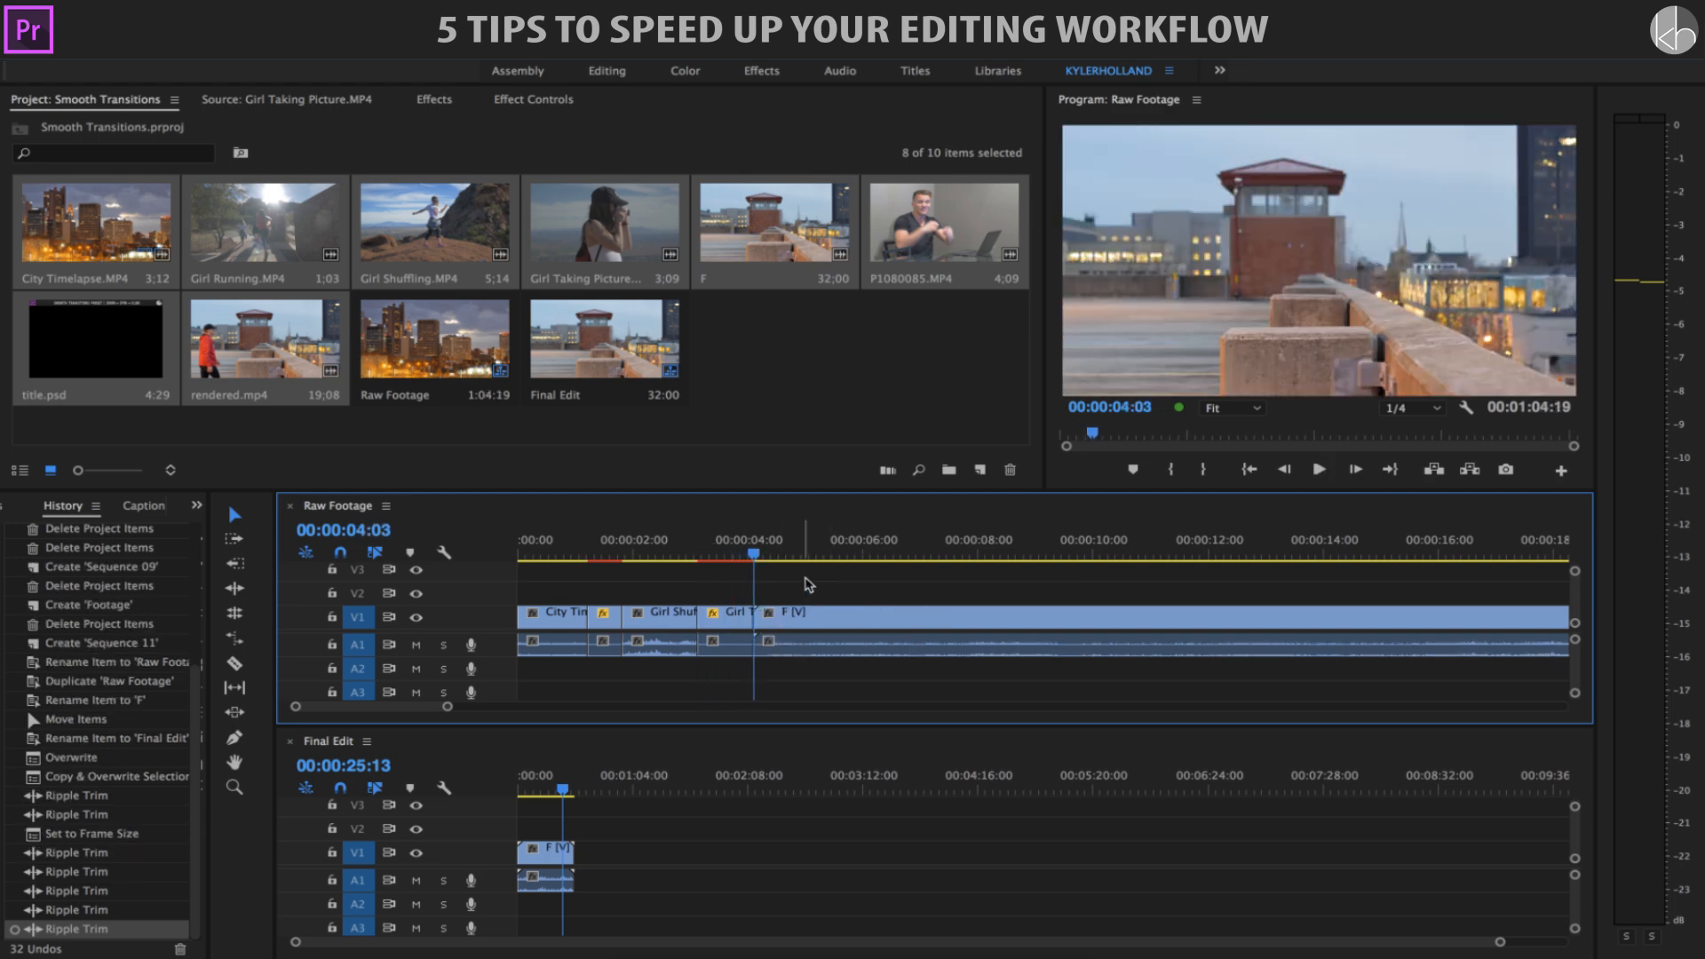
Ripple trim the start and the end of clip F, ending it at 00:00:04:20
{"action": "key", "text": "q"}
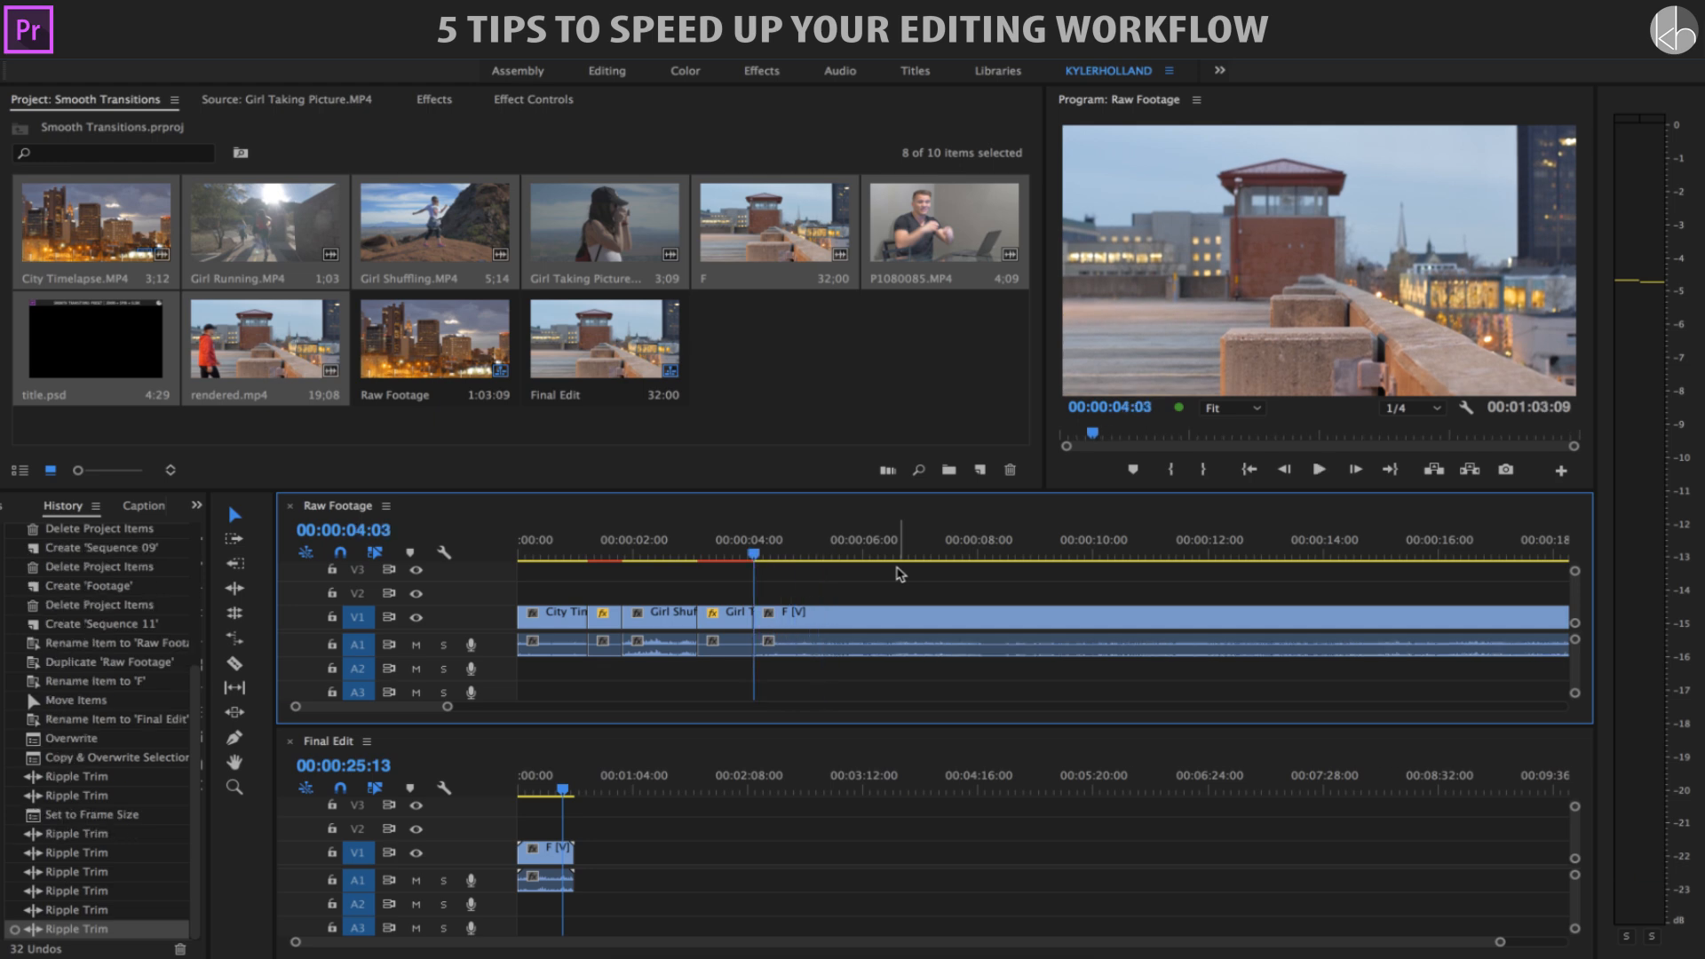
{"action": "key", "text": "w"}
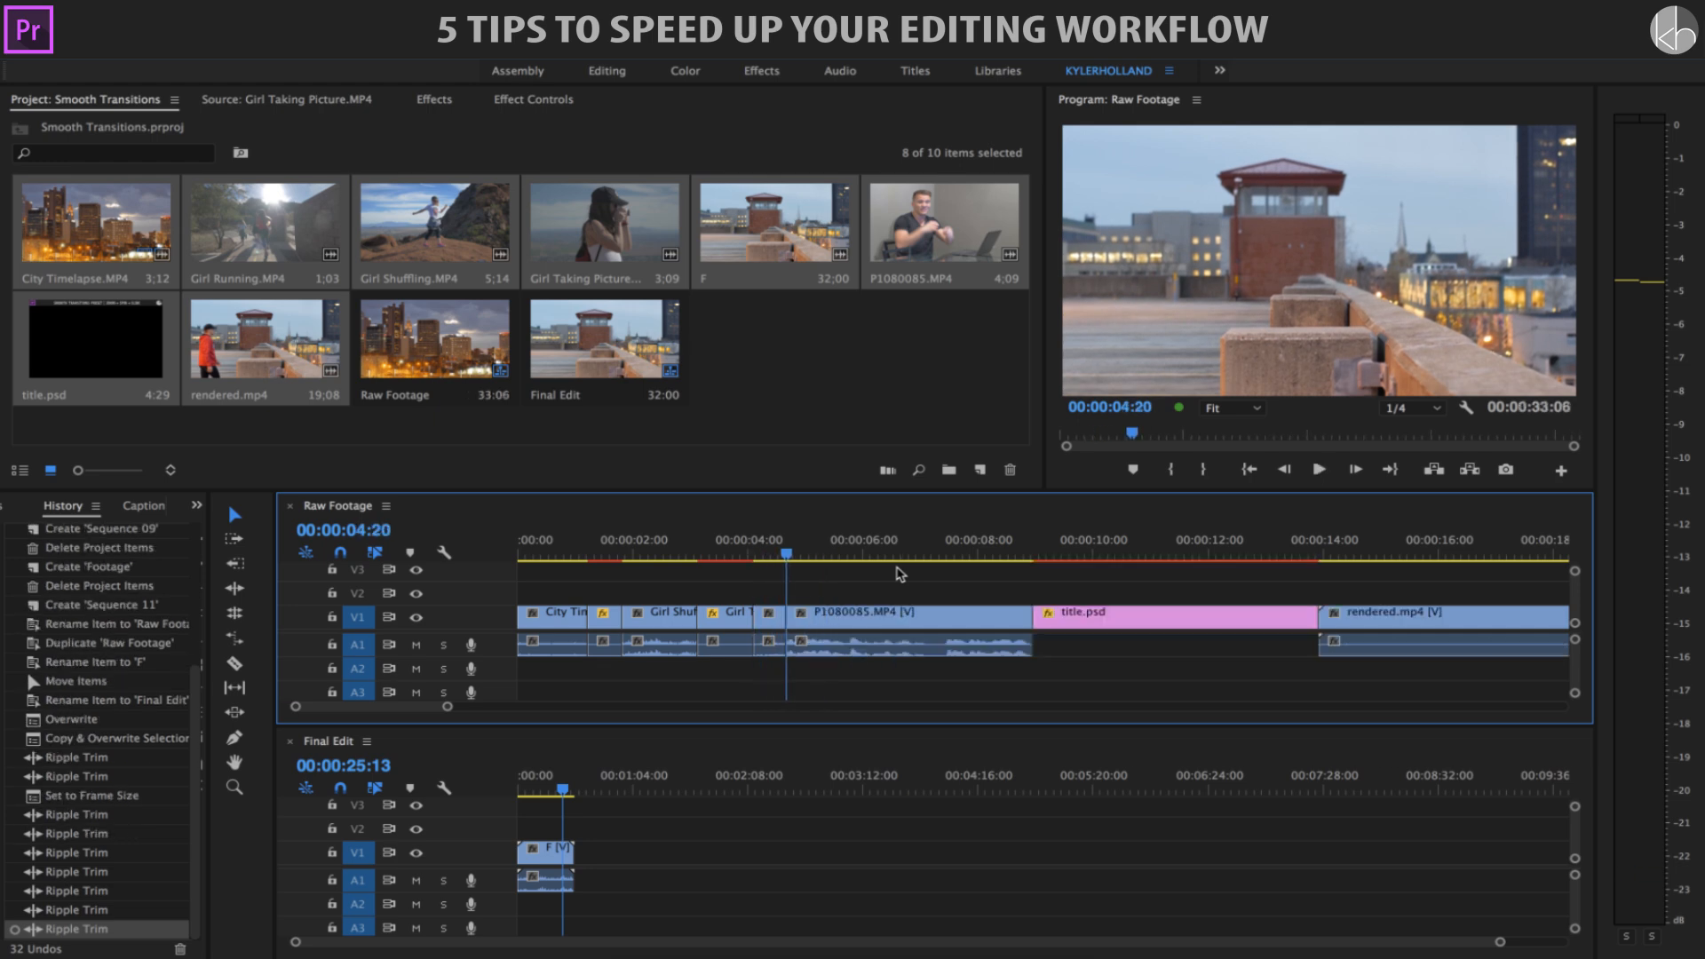
Copy the Girl Taking Picture and Girl Shuffling clips to the end of Final Edit, and undo the Girl Shuffling copy
{"action": "left_click_drag", "start_coordinate": [720, 619], "coordinate": [587, 866]}
{"action": "left_click_drag", "start_coordinate": [653, 624], "coordinate": [588, 861]}
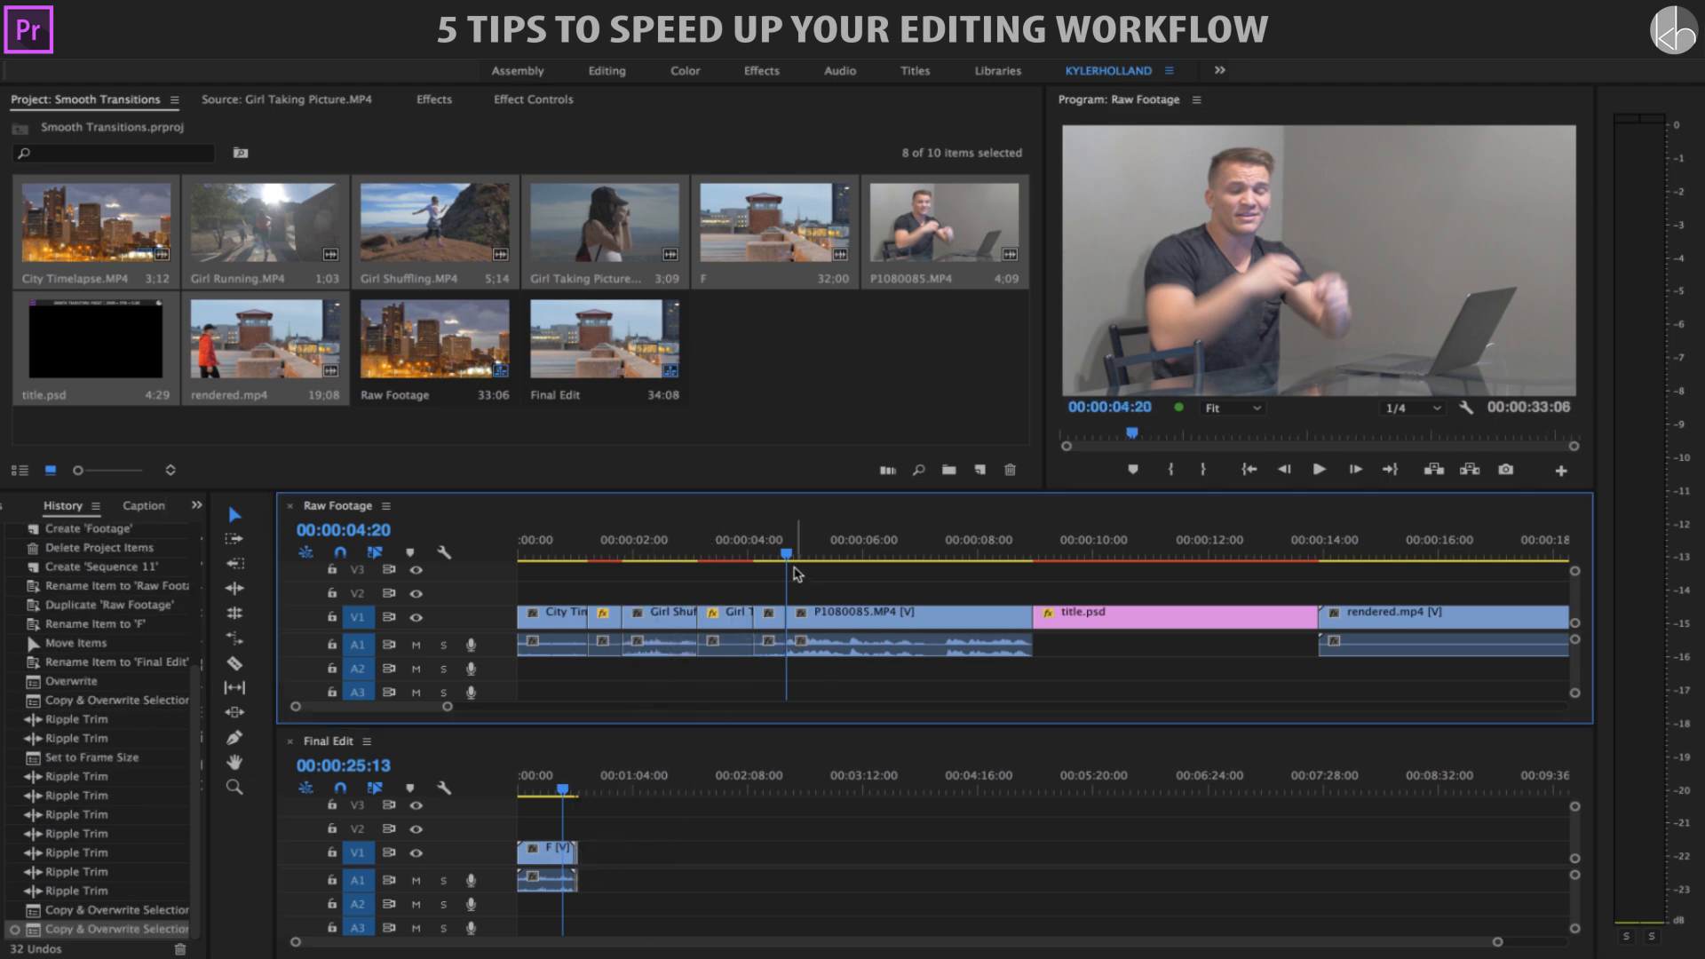
{"action": "key", "text": "ctrl+z"}
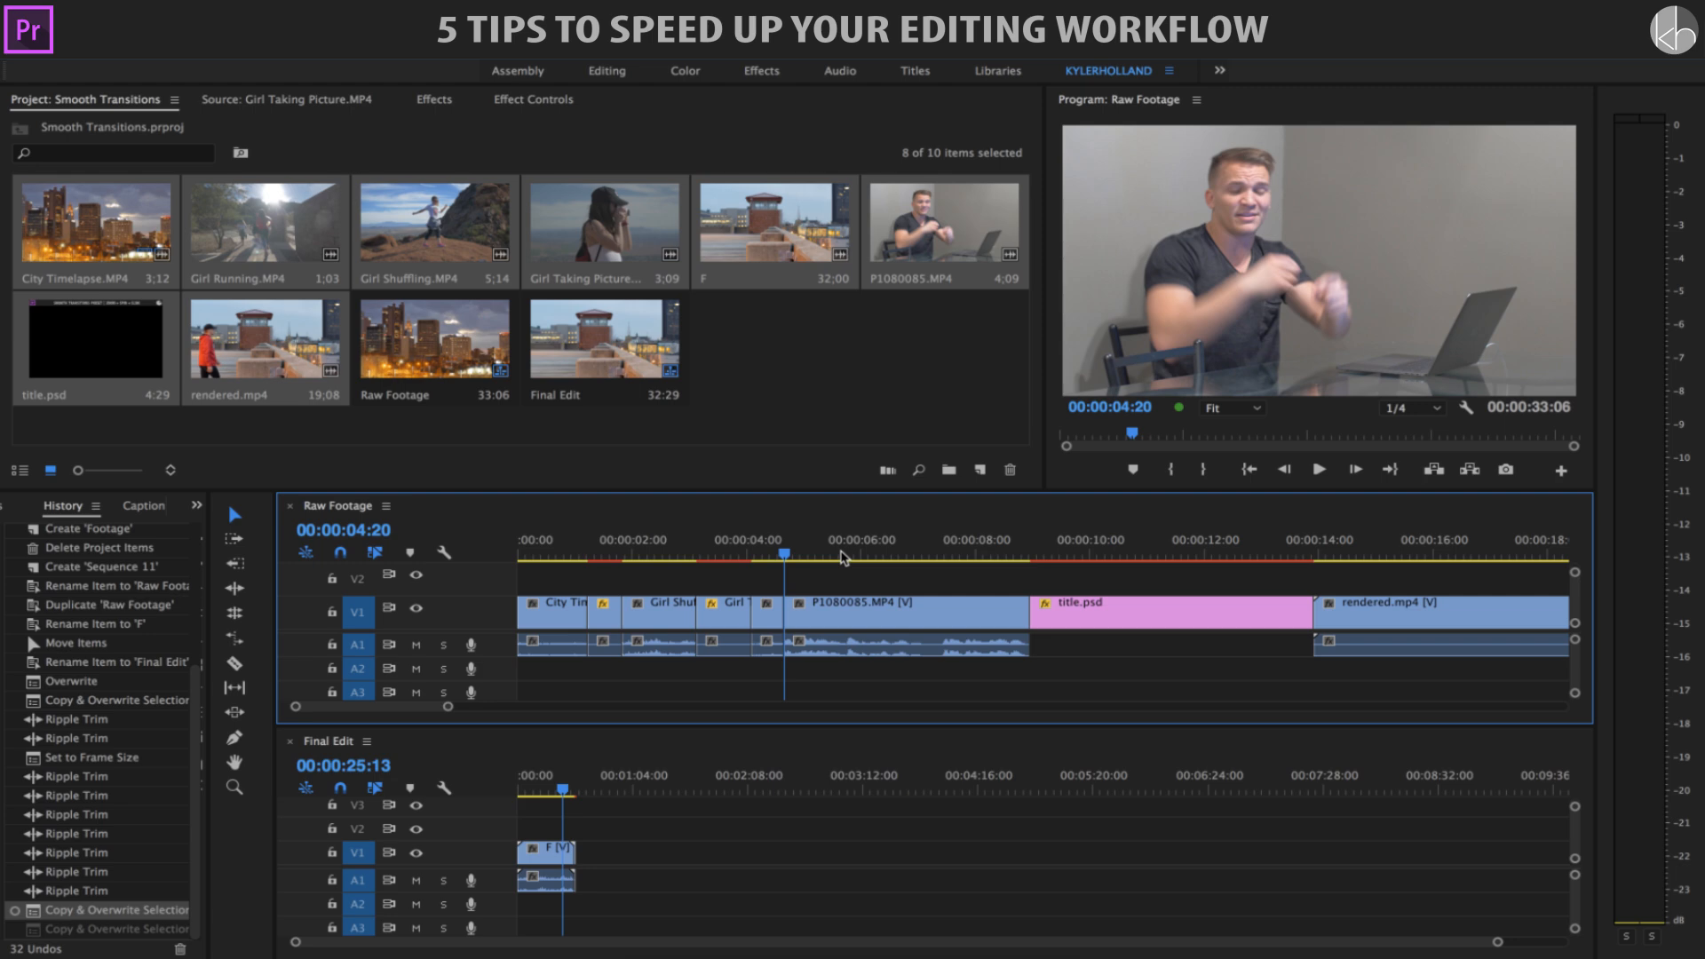
{"action": "key", "text": "shift+equal"}
{"action": "key", "text": "shift+equal"}
{"action": "key", "text": "shift+equal"}
{"action": "key", "text": "shift+minus"}
{"action": "key", "text": "shift+minus"}
{"action": "key", "text": "shift+minus"}
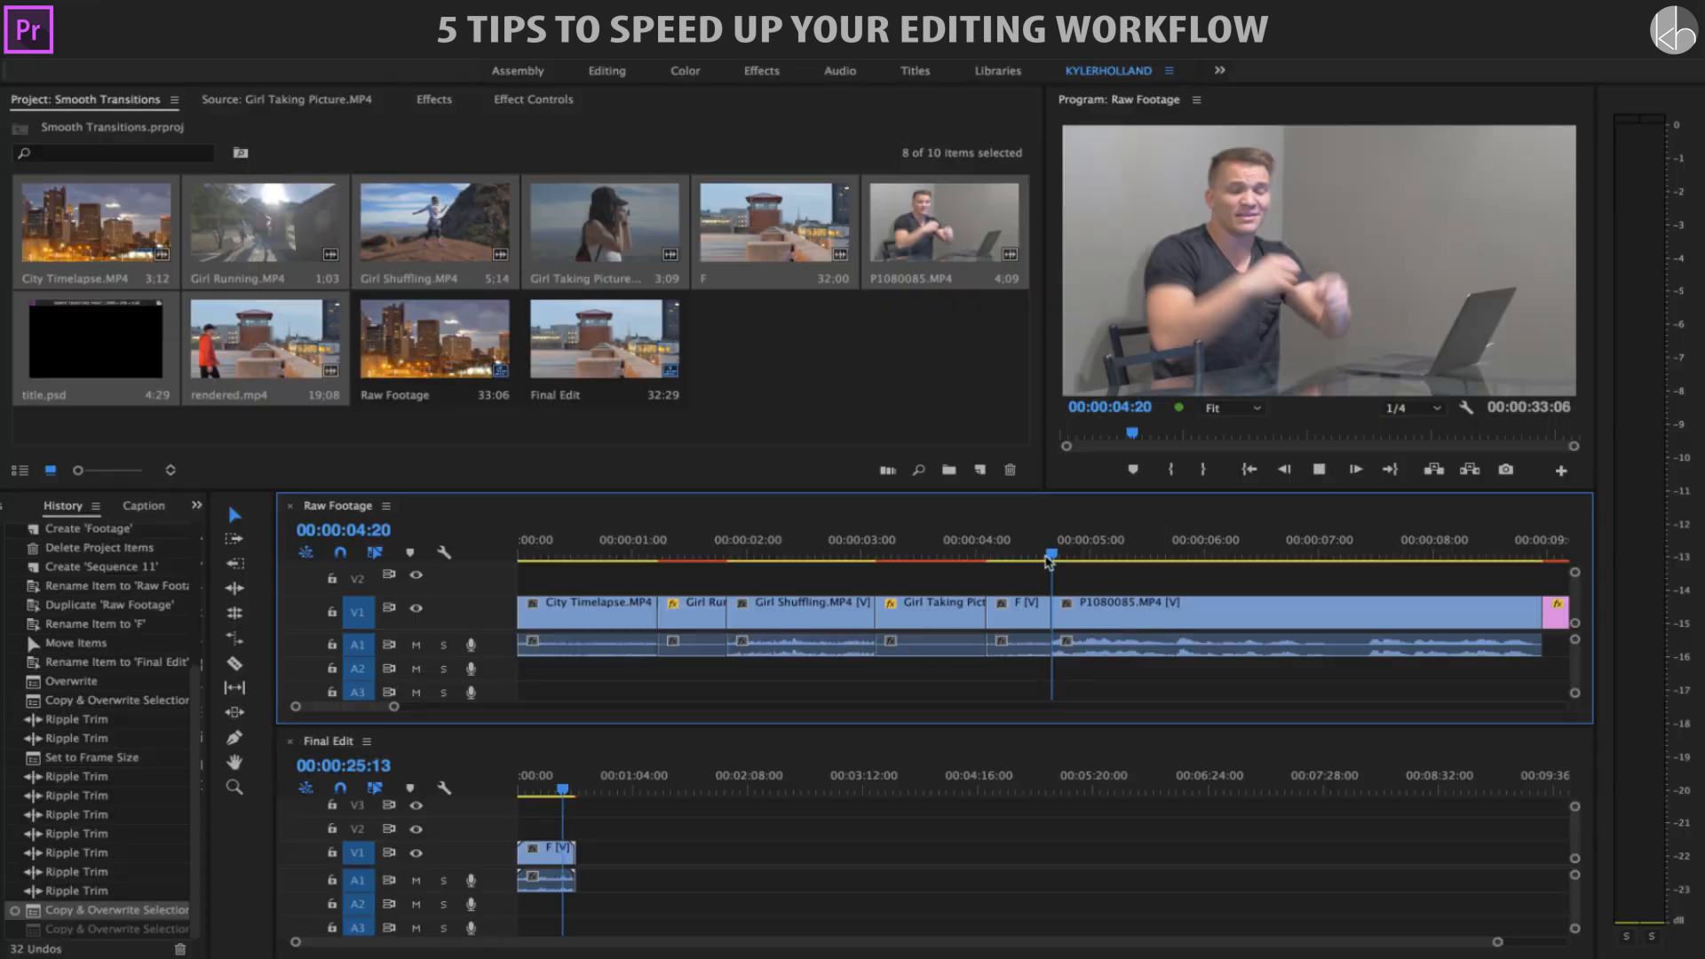
Cut P1080085.MP4 at 00:00:05:20 and delete its first part, leaving the gap open
{"action": "key", "text": "space"}
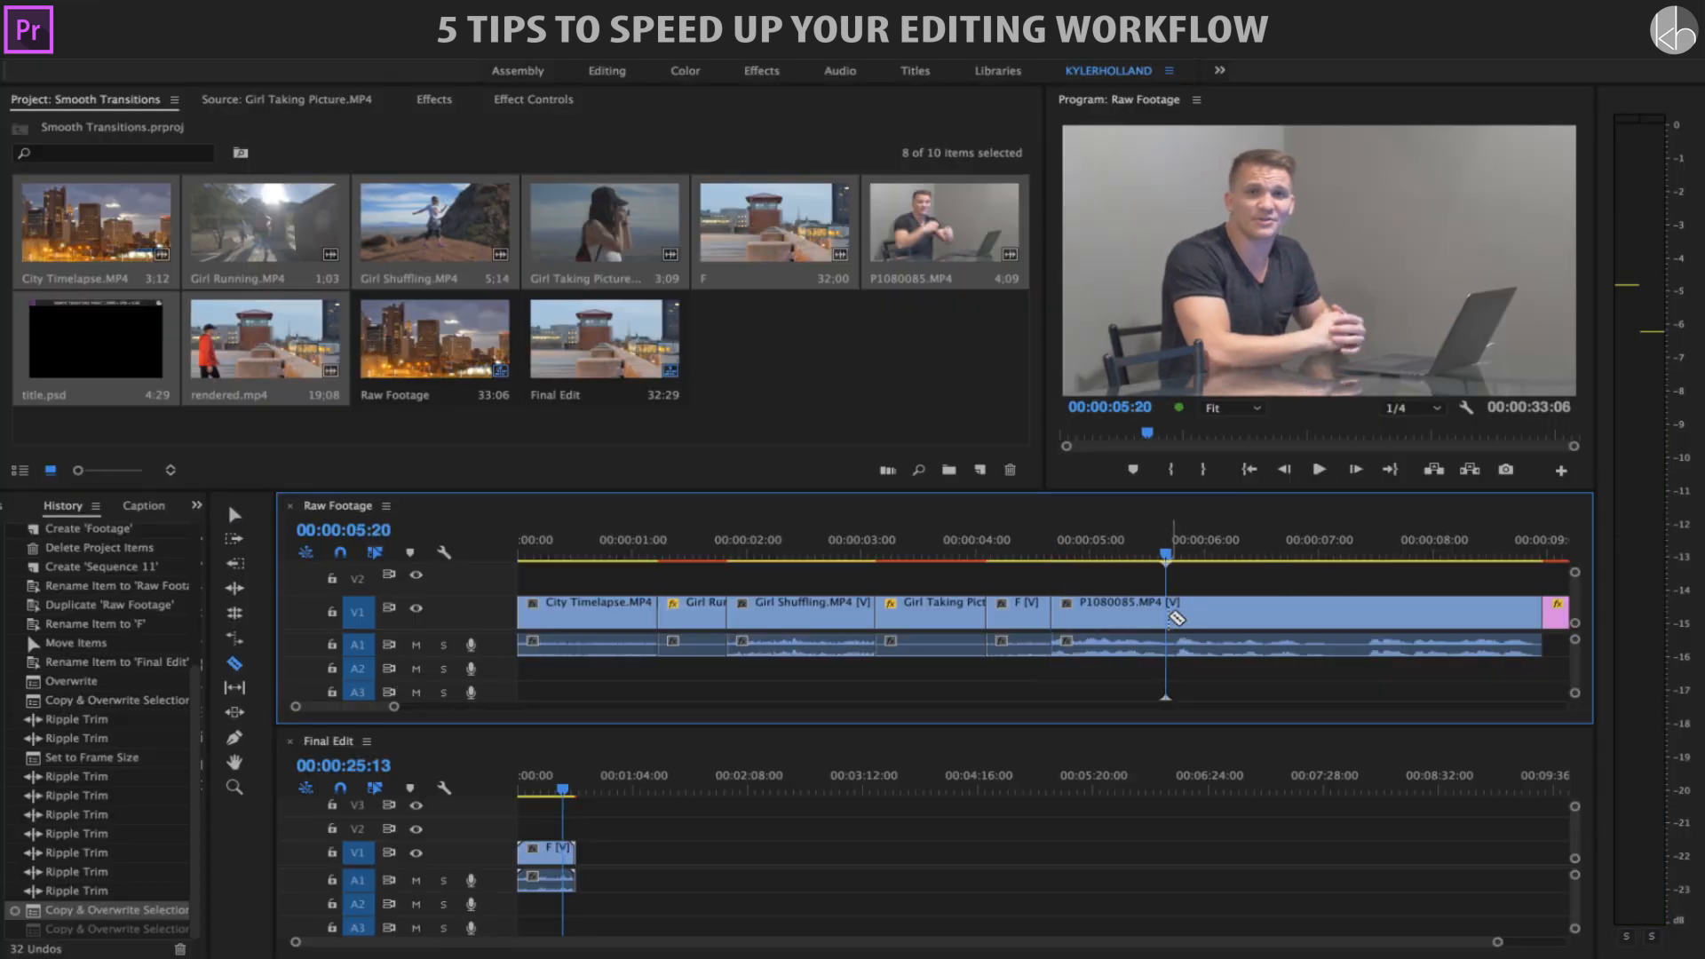
{"action": "left_click", "coordinate": [1176, 618]}
{"action": "key", "text": "v"}
{"action": "left_click", "coordinate": [1126, 619]}
{"action": "key", "text": "Delete"}
Move the remaining P1080085.MP4 part and title.psd earlier to close the gap, and undo back to the uncut clip
{"action": "left_click_drag", "start_coordinate": [1219, 615], "coordinate": [1104, 615]}
{"action": "left_click_drag", "start_coordinate": [1554, 611], "coordinate": [1431, 605]}
{"action": "key", "text": "ctrl+z"}
{"action": "key", "text": "ctrl+z"}
{"action": "key", "text": "ctrl+z"}
{"action": "key", "text": "ctrl+z"}
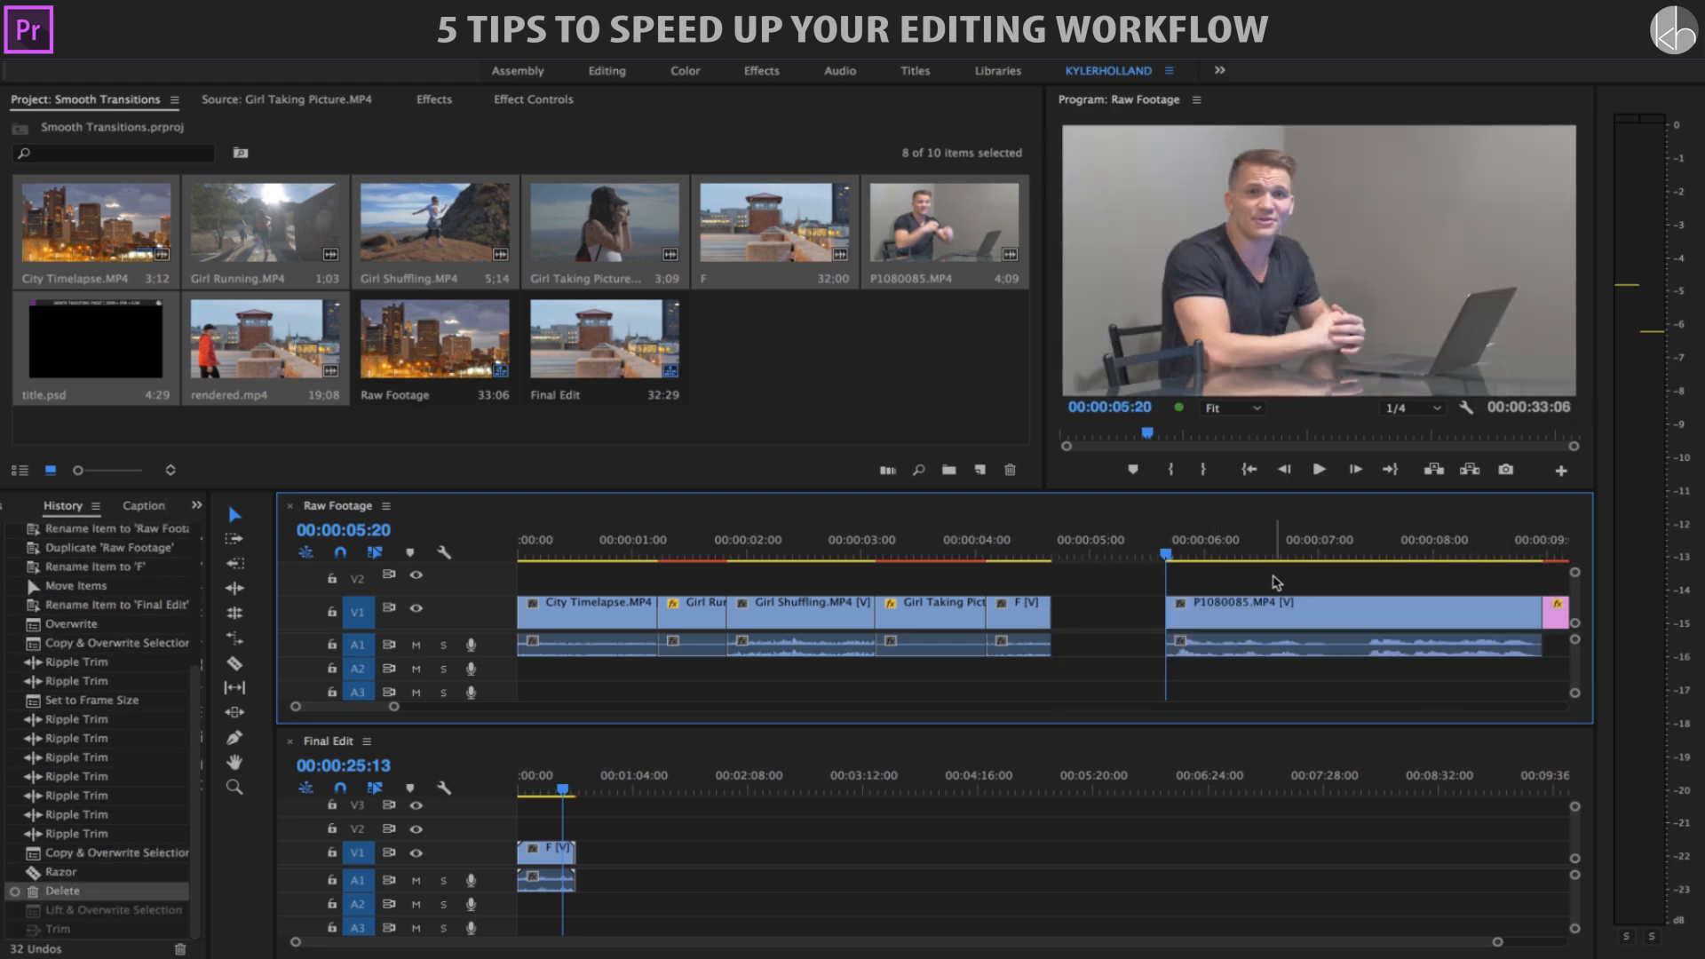
Cut P1080085.MP4 at about 00:00:05:24 and ripple delete its first part
{"action": "left_click", "coordinate": [1031, 552]}
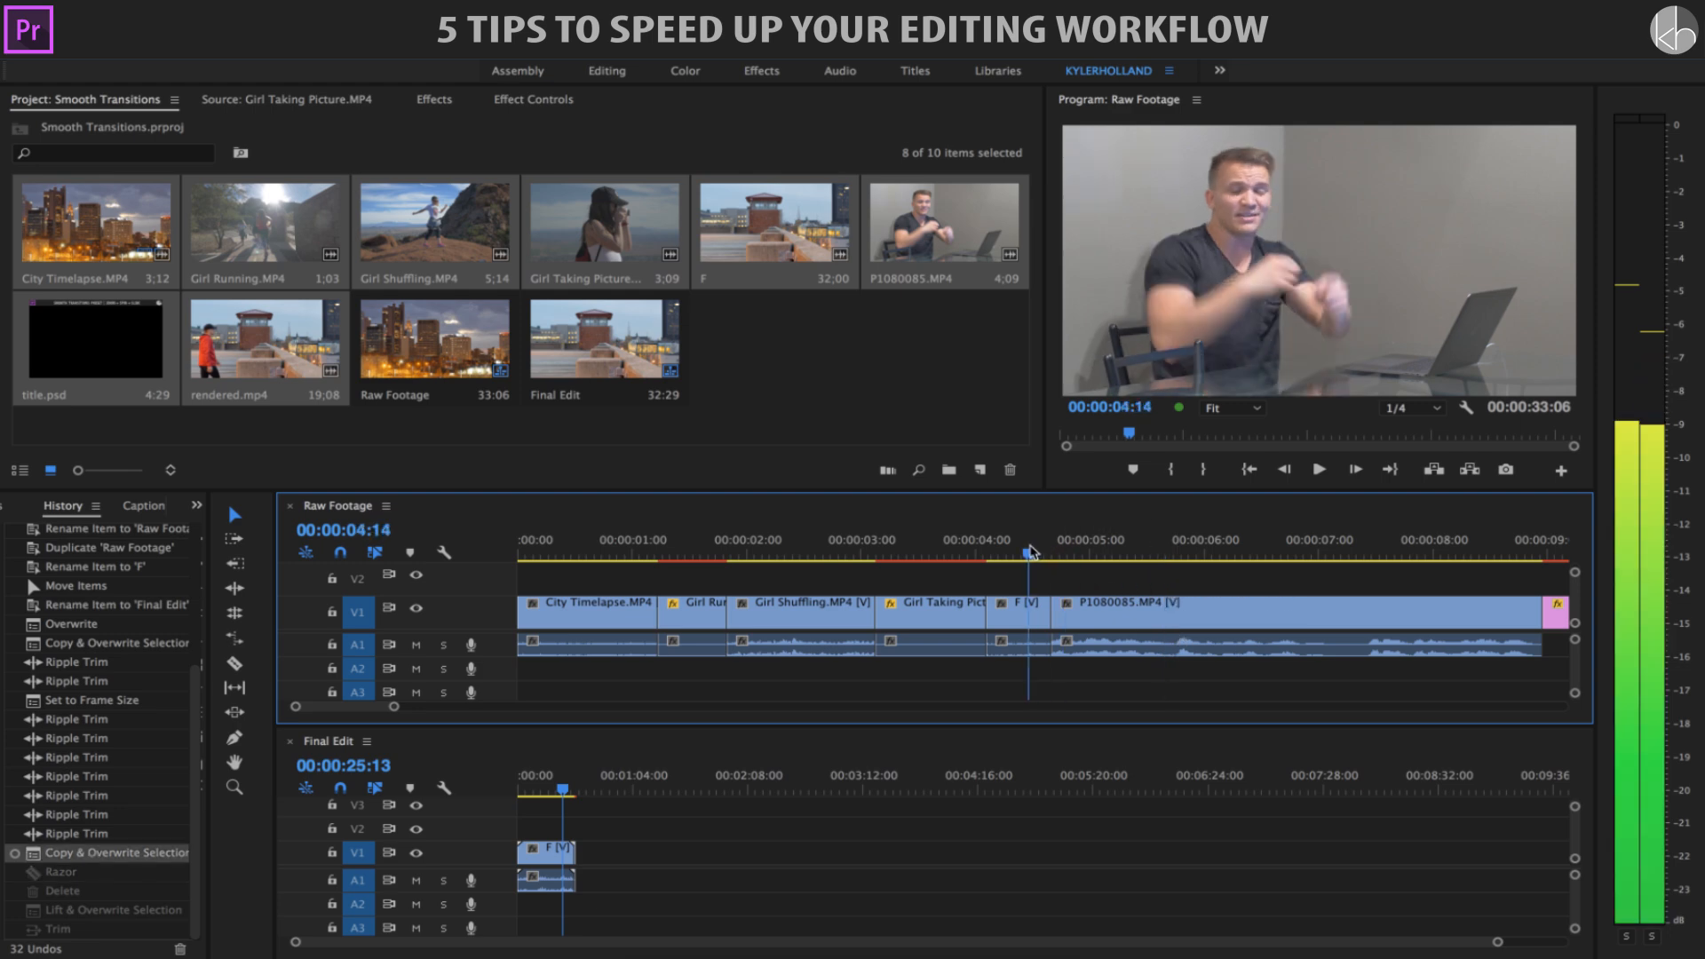
{"action": "key", "text": "space"}
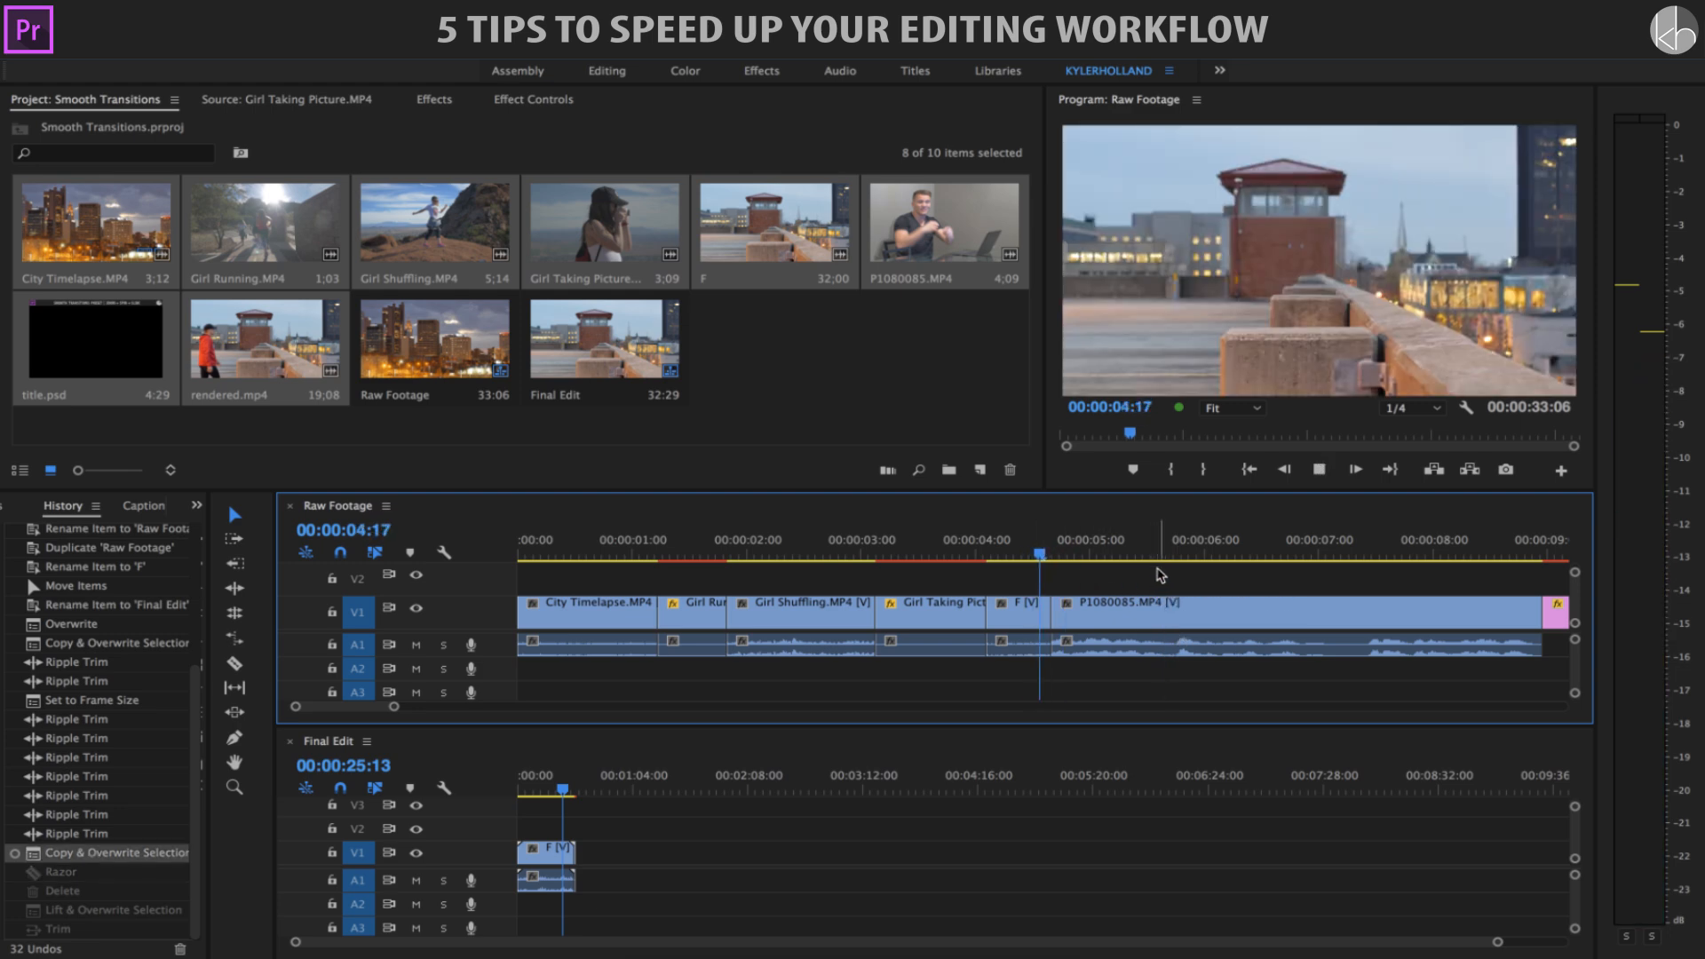
{"action": "key", "text": "space"}
{"action": "left_click", "coordinate": [1186, 609]}
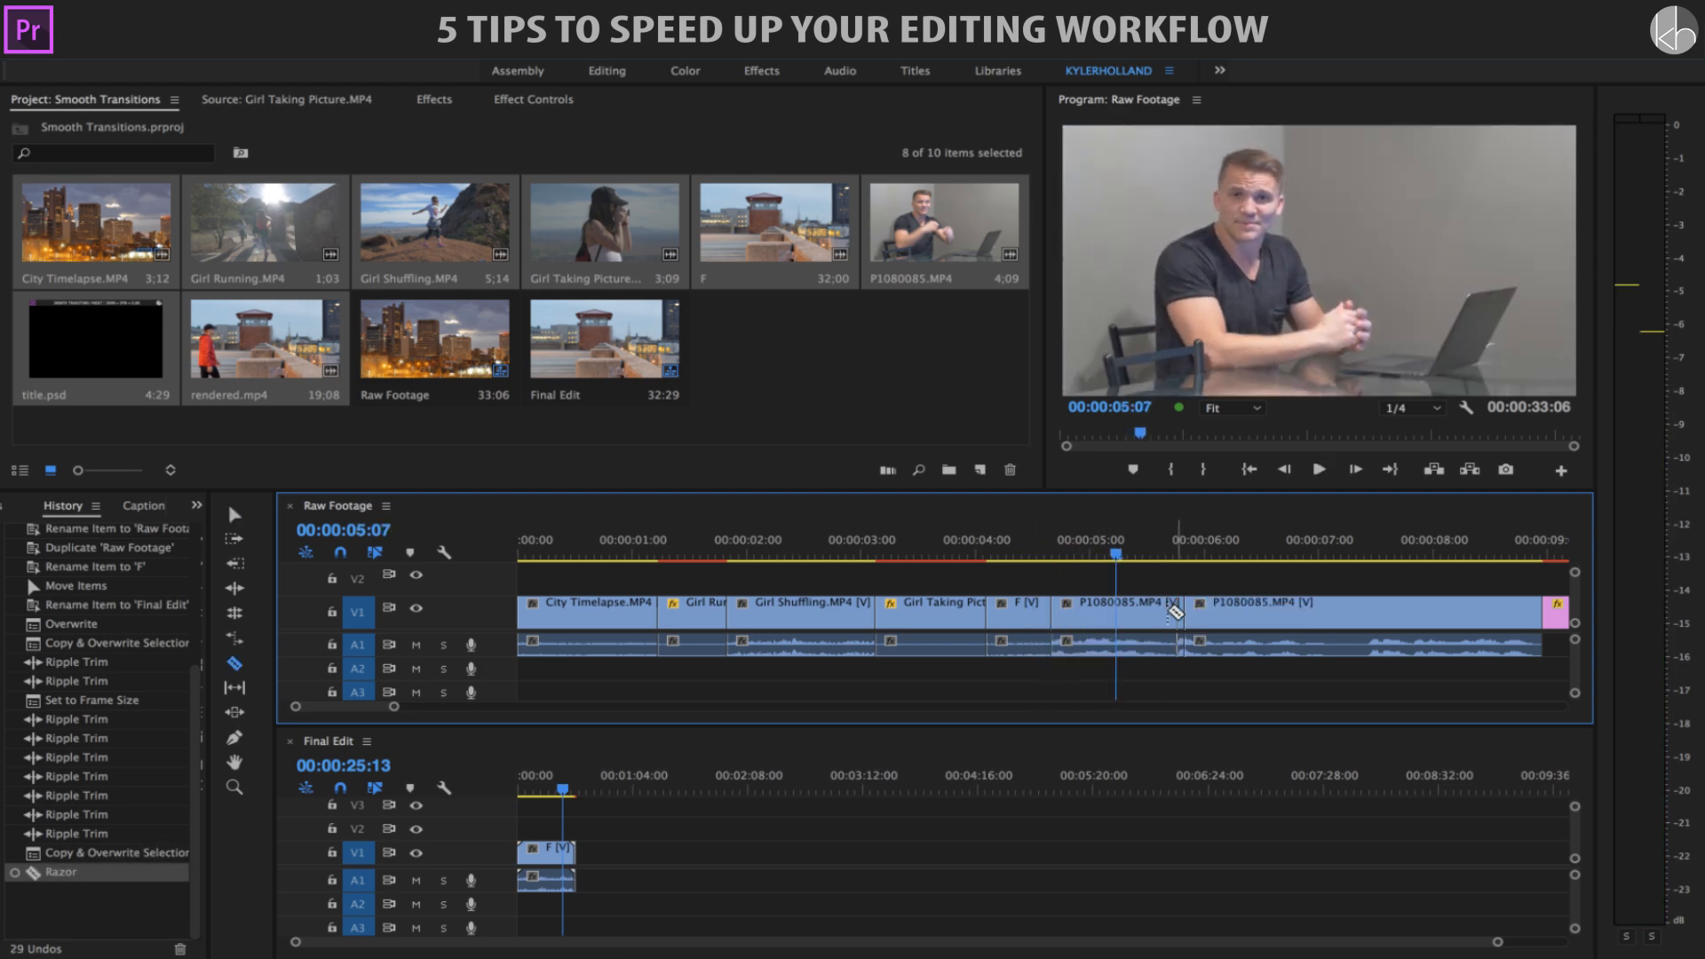
{"action": "key", "text": "v"}
{"action": "left_click", "coordinate": [1137, 613]}
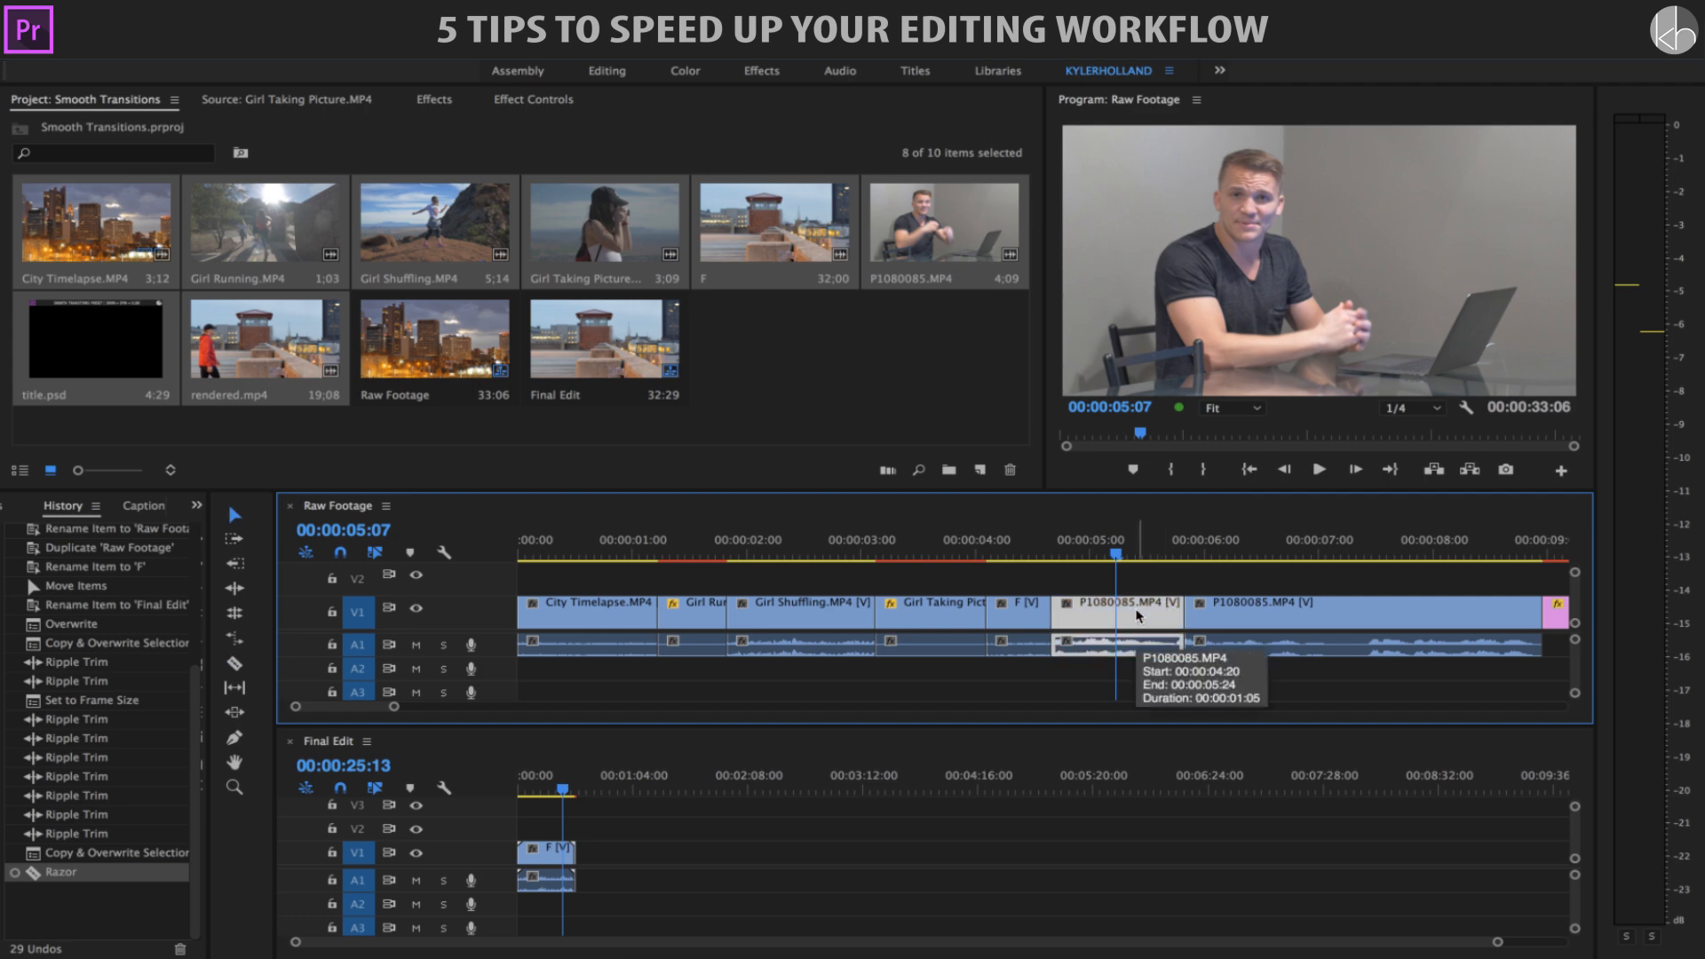
{"action": "key", "text": "shift+Delete"}
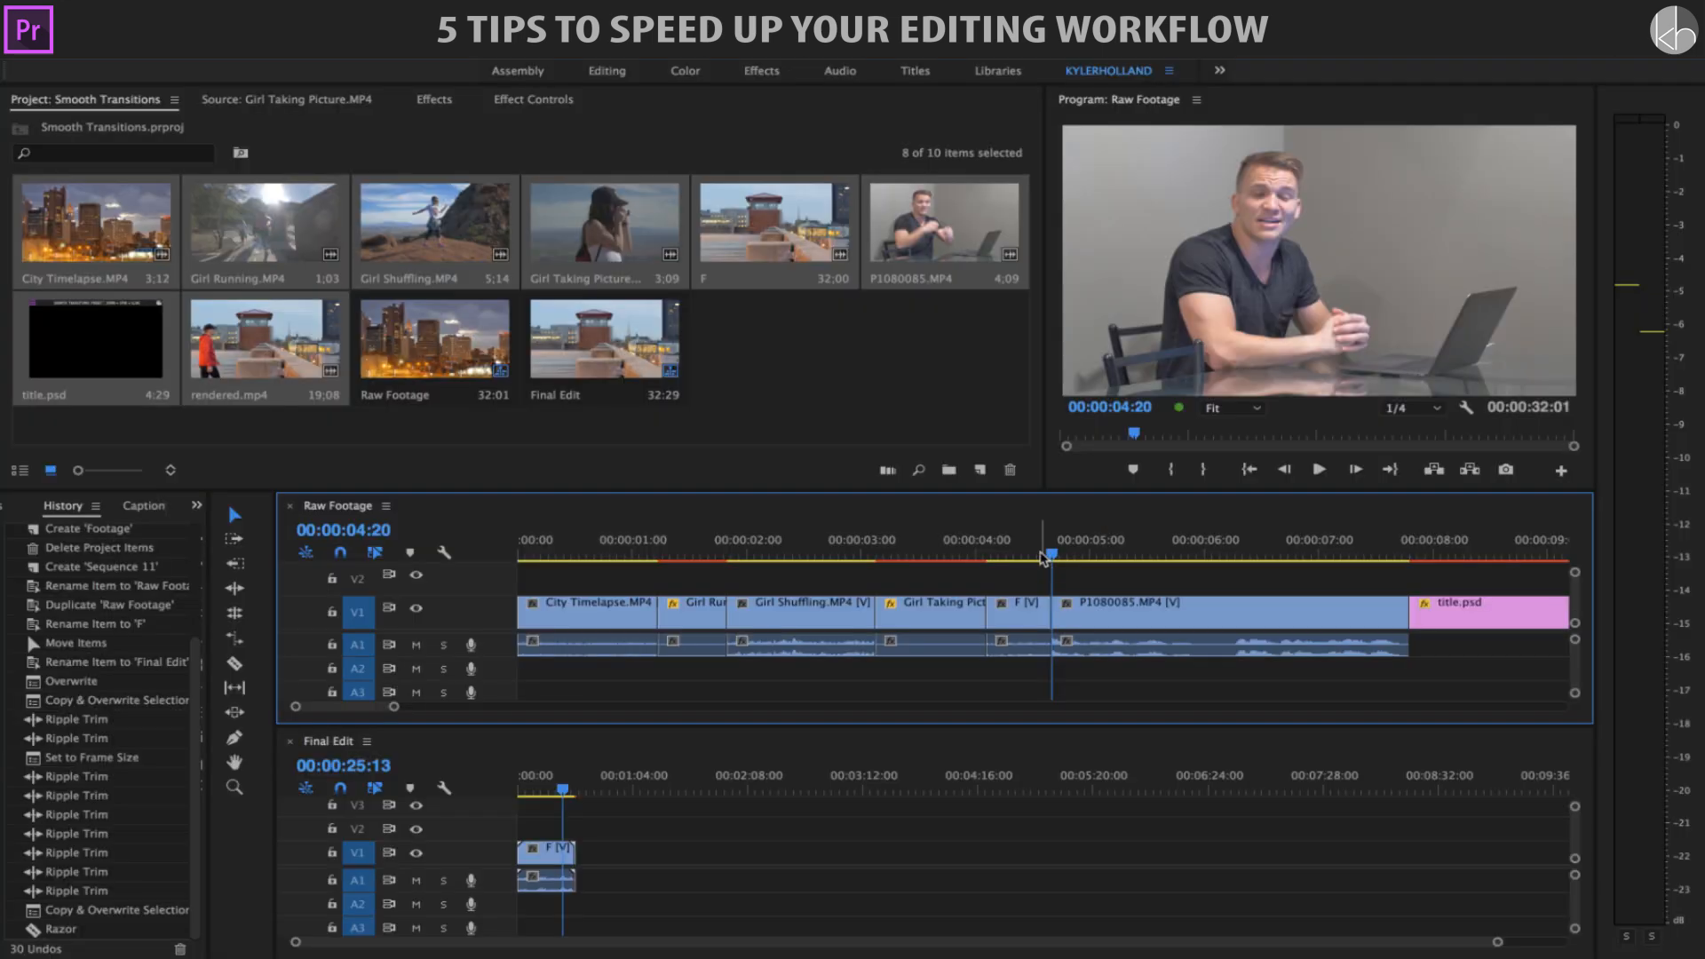
Play Raw Footage from near its start, add three markers, and insert the selected project clips into the sequence
{"action": "left_click_drag", "start_coordinate": [1045, 556], "coordinate": [602, 522]}
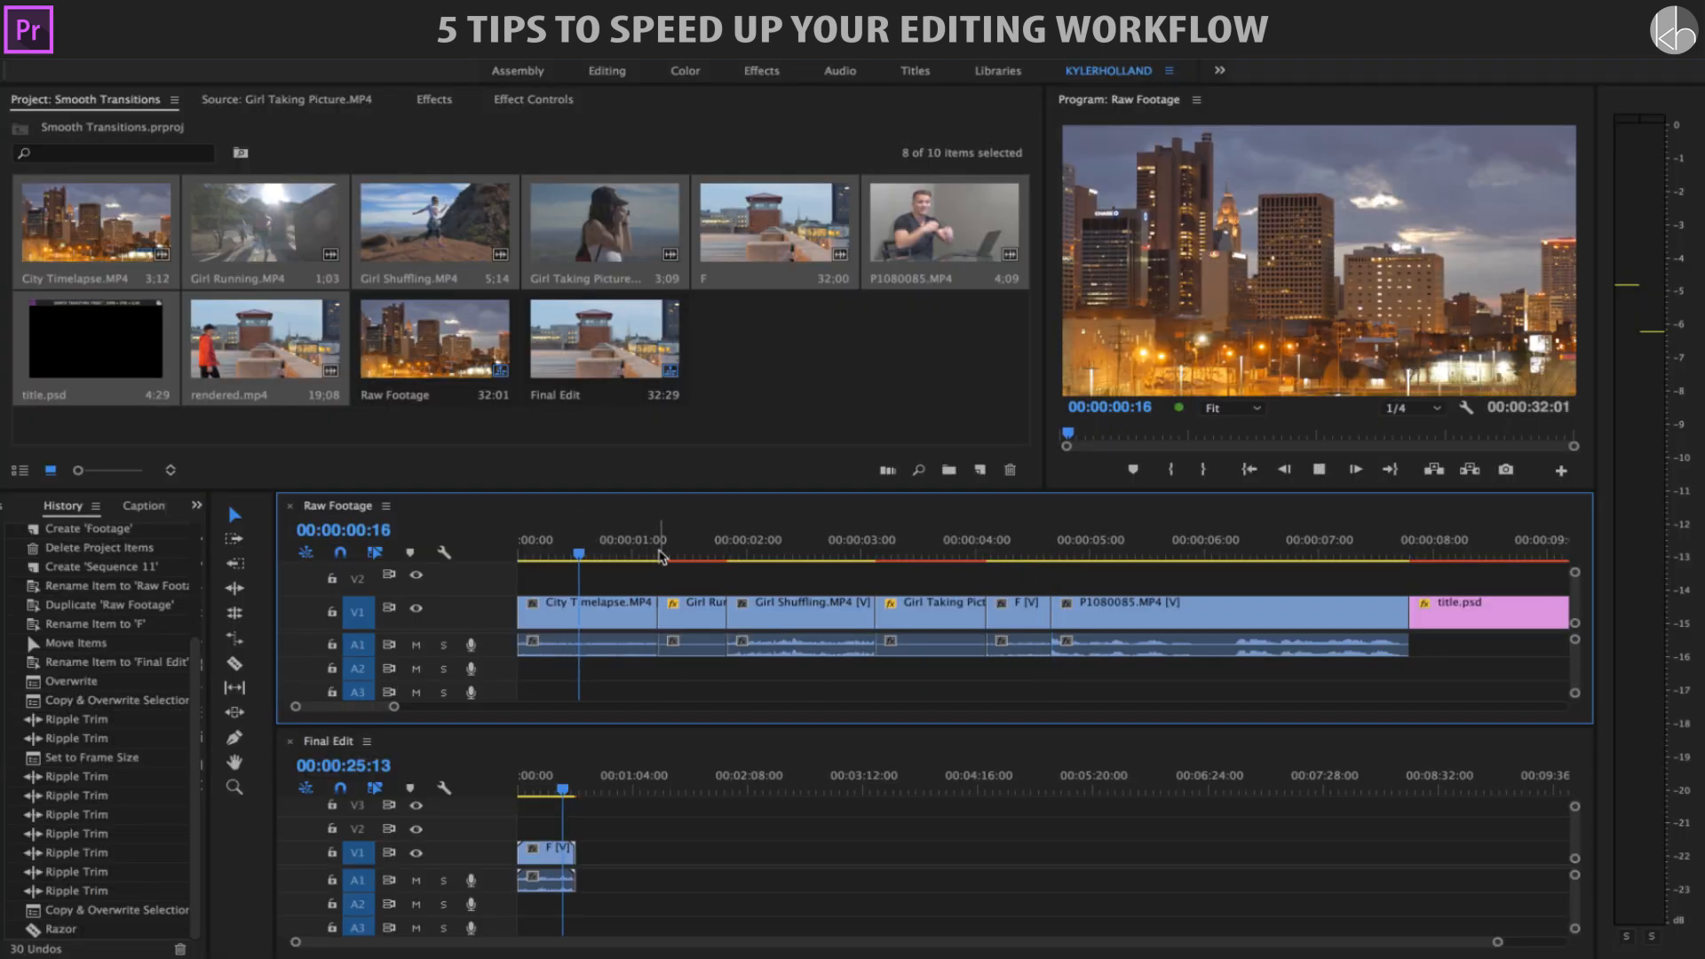
{"action": "key", "text": "space"}
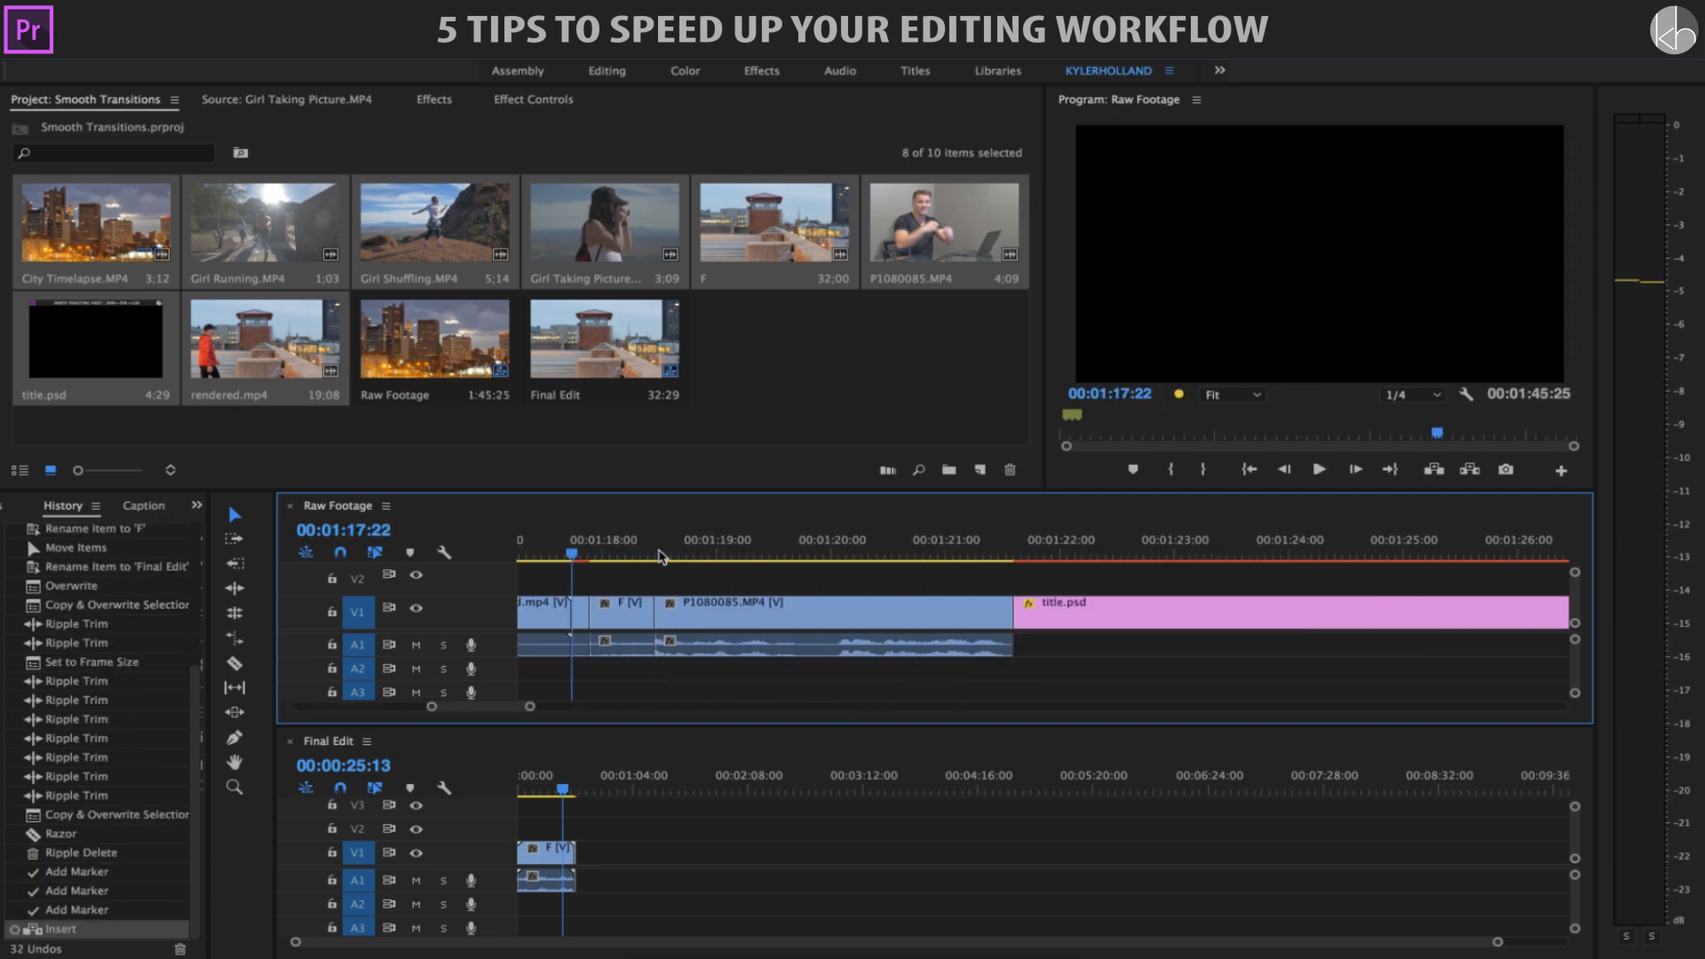
Examine the full length of Raw Footage and the markers near its start
{"action": "key", "text": "minus"}
{"action": "key", "text": "minus"}
{"action": "key", "text": "minus"}
{"action": "key", "text": "minus"}
{"action": "scroll", "coordinate": [936, 586], "scroll_direction": "left", "scroll_amount": 2}
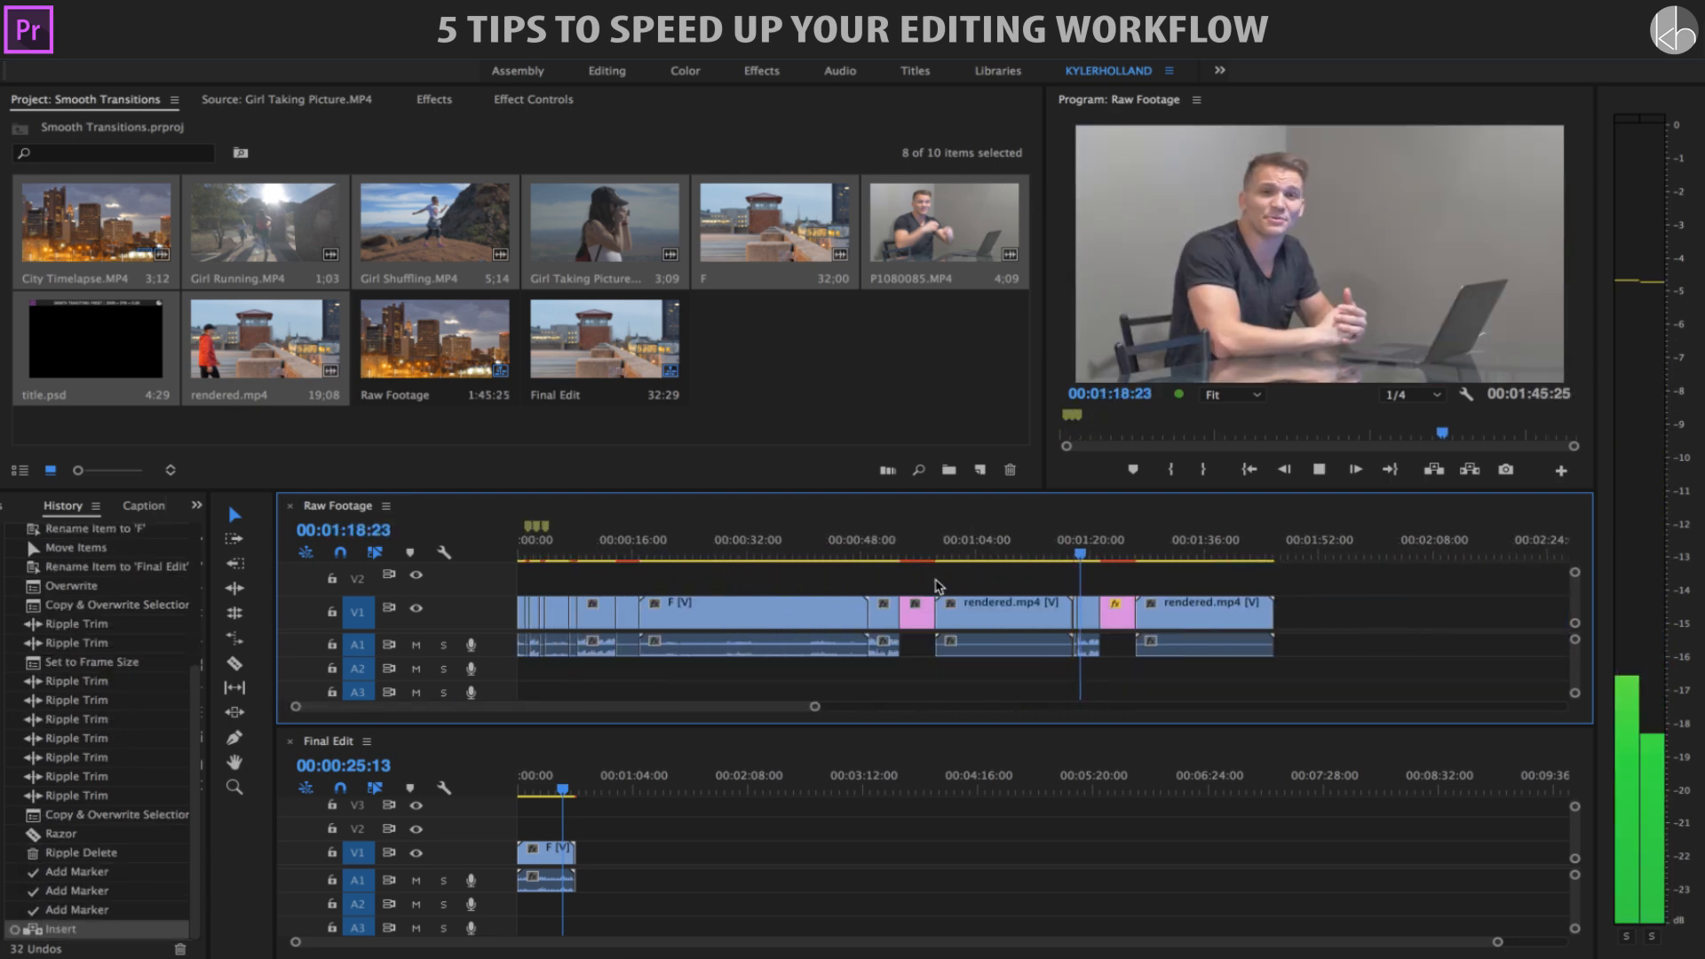
{"action": "left_click", "coordinate": [559, 552]}
{"action": "mouse_move", "coordinate": [560, 548]}
{"action": "left_mouse_down"}
{"action": "mouse_move", "coordinate": [521, 547]}
{"action": "mouse_move", "coordinate": [536, 547]}
{"action": "left_mouse_up"}
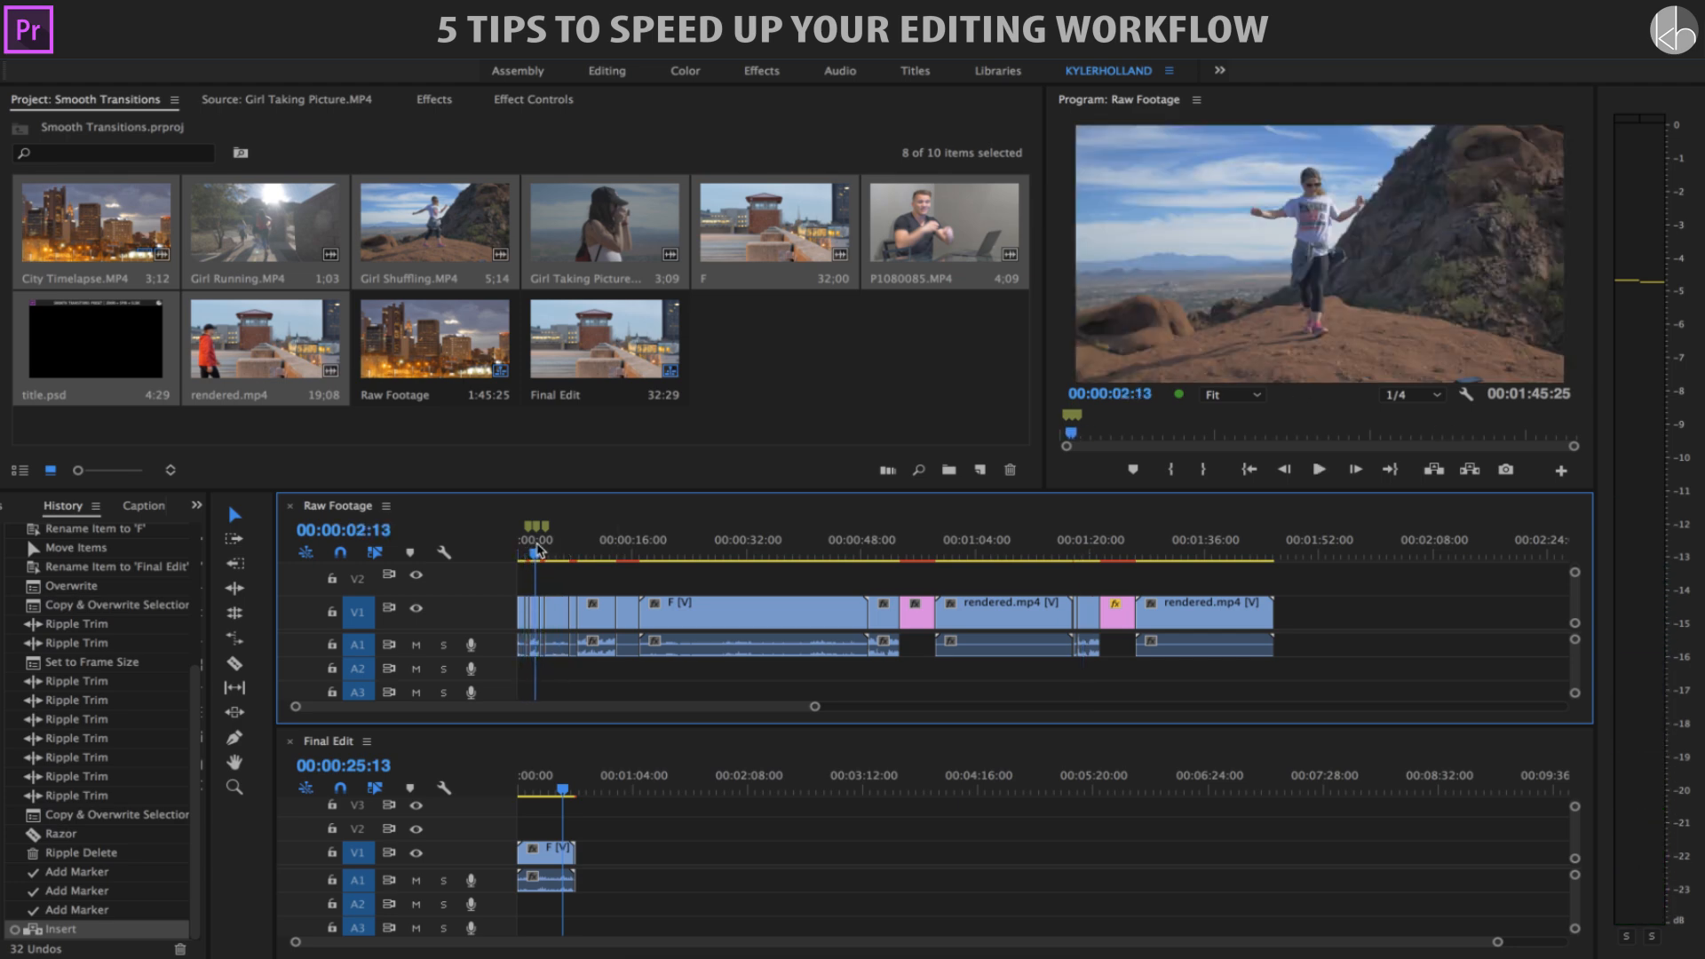
{"action": "key", "text": "equal"}
{"action": "key", "text": "equal"}
{"action": "key", "text": "equal"}
{"action": "key", "text": "equal"}
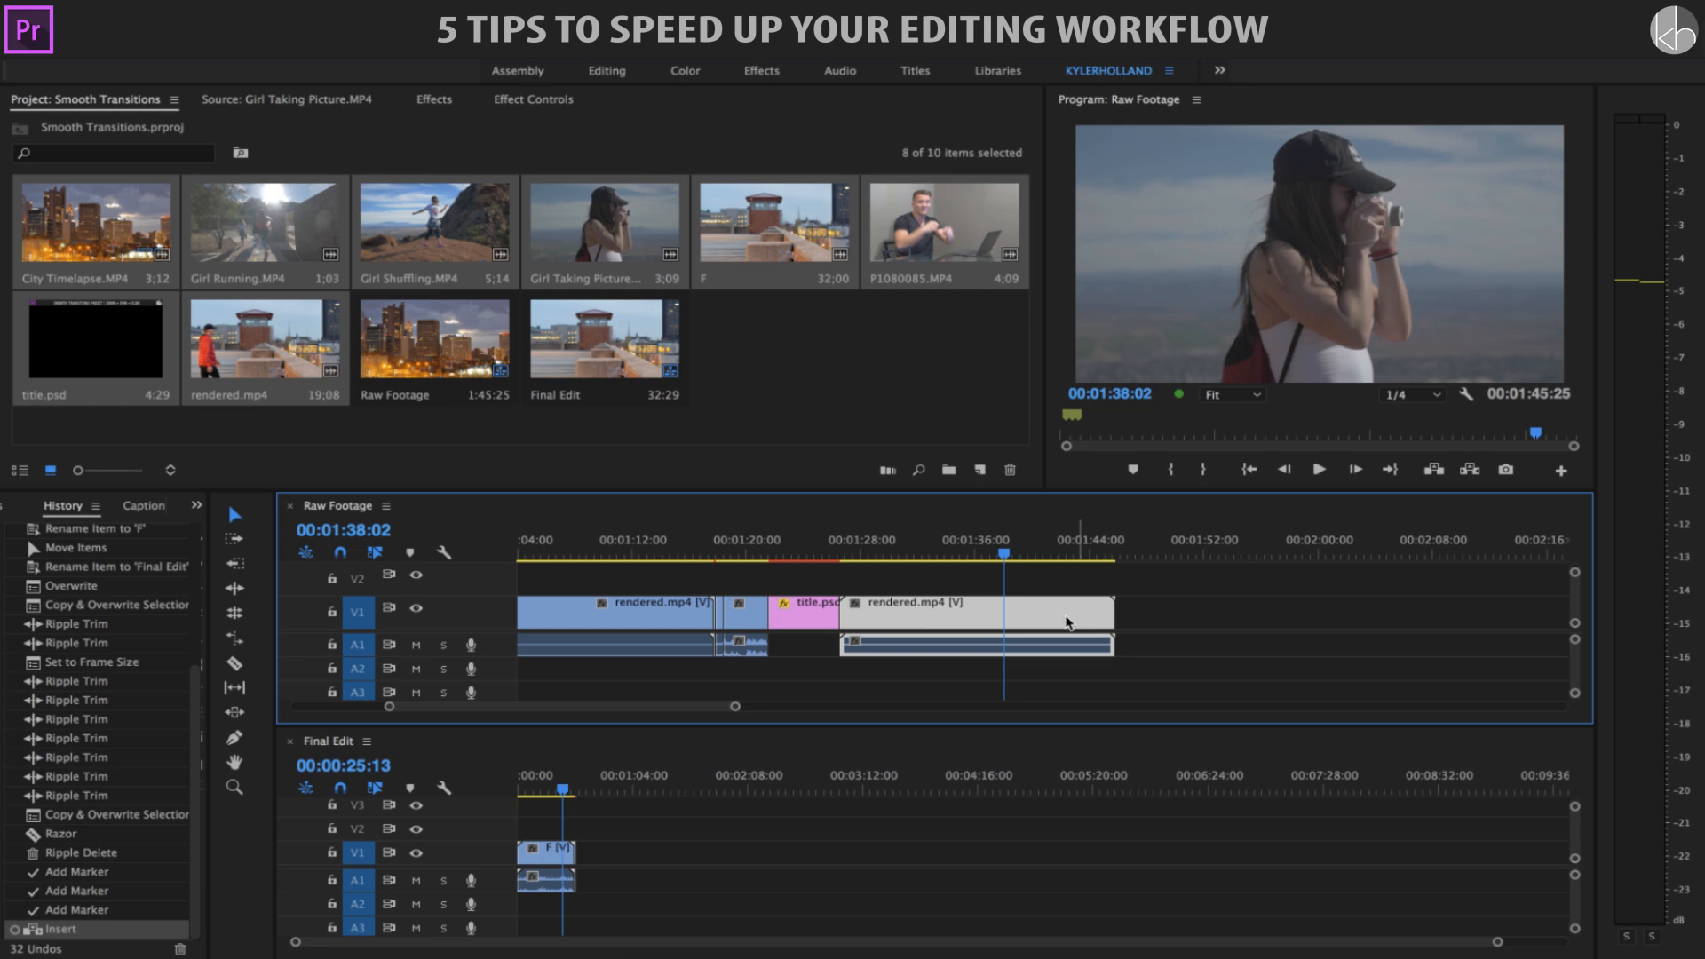
Copy the last rendered.mp4 clip, paste it at 00:01:48:12, and undo the paste
{"action": "right_click", "coordinate": [1049, 621]}
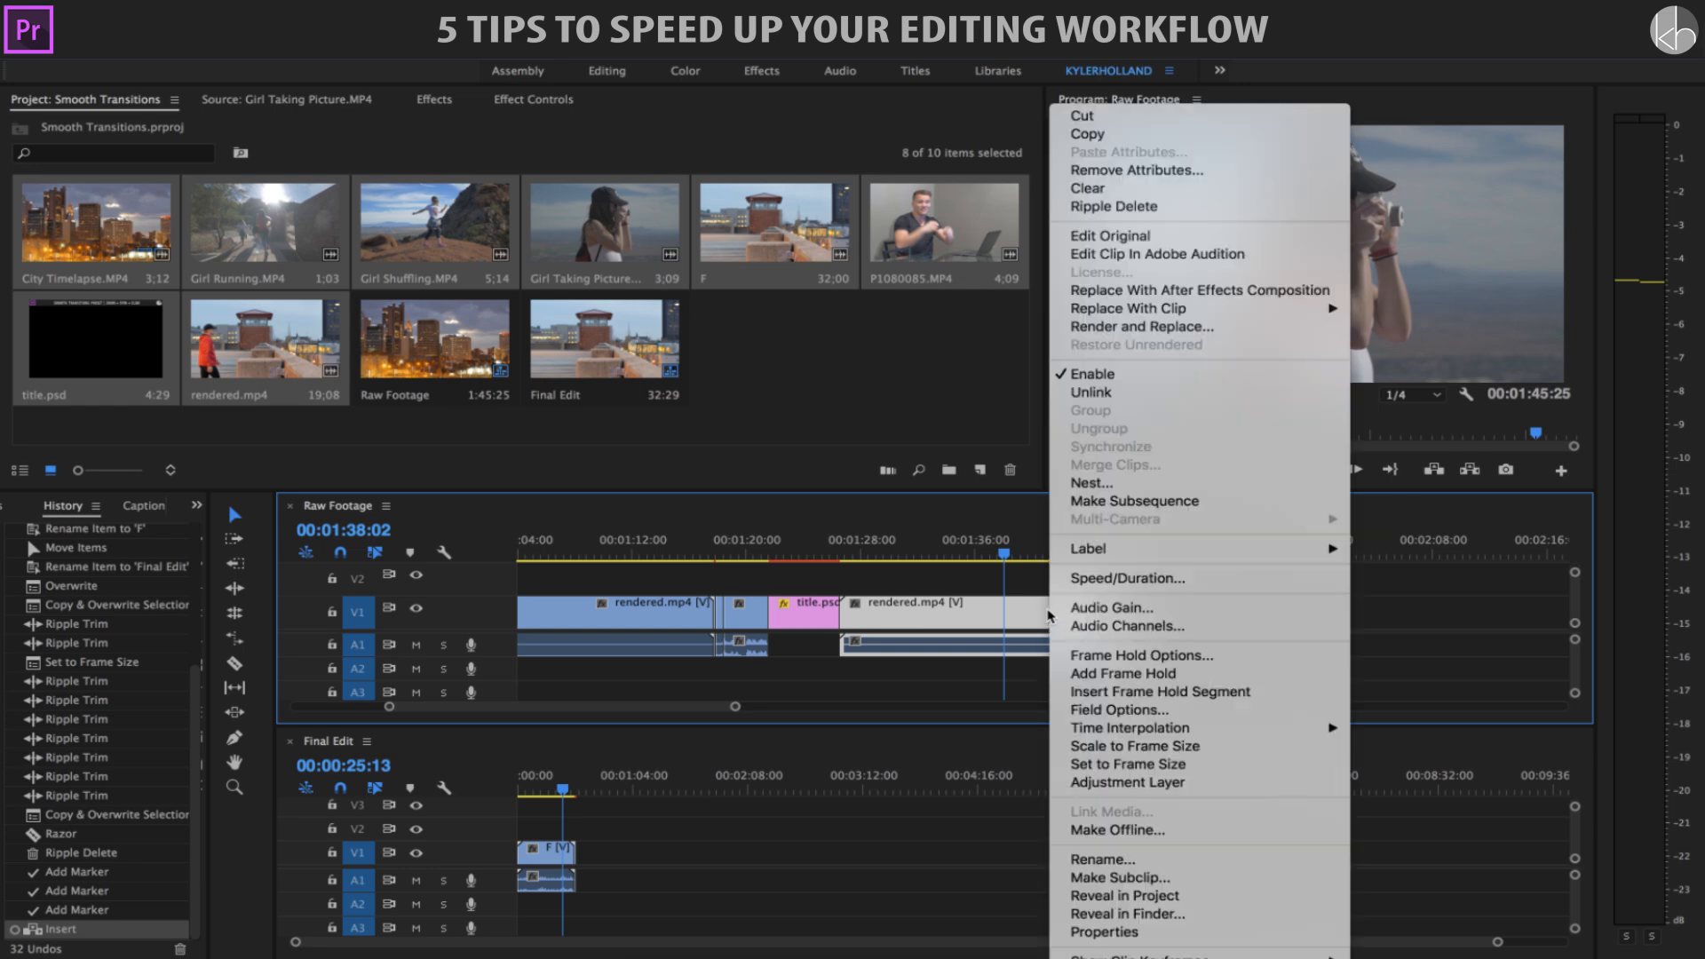
{"action": "left_click", "coordinate": [1121, 134]}
{"action": "left_click", "coordinate": [1154, 554]}
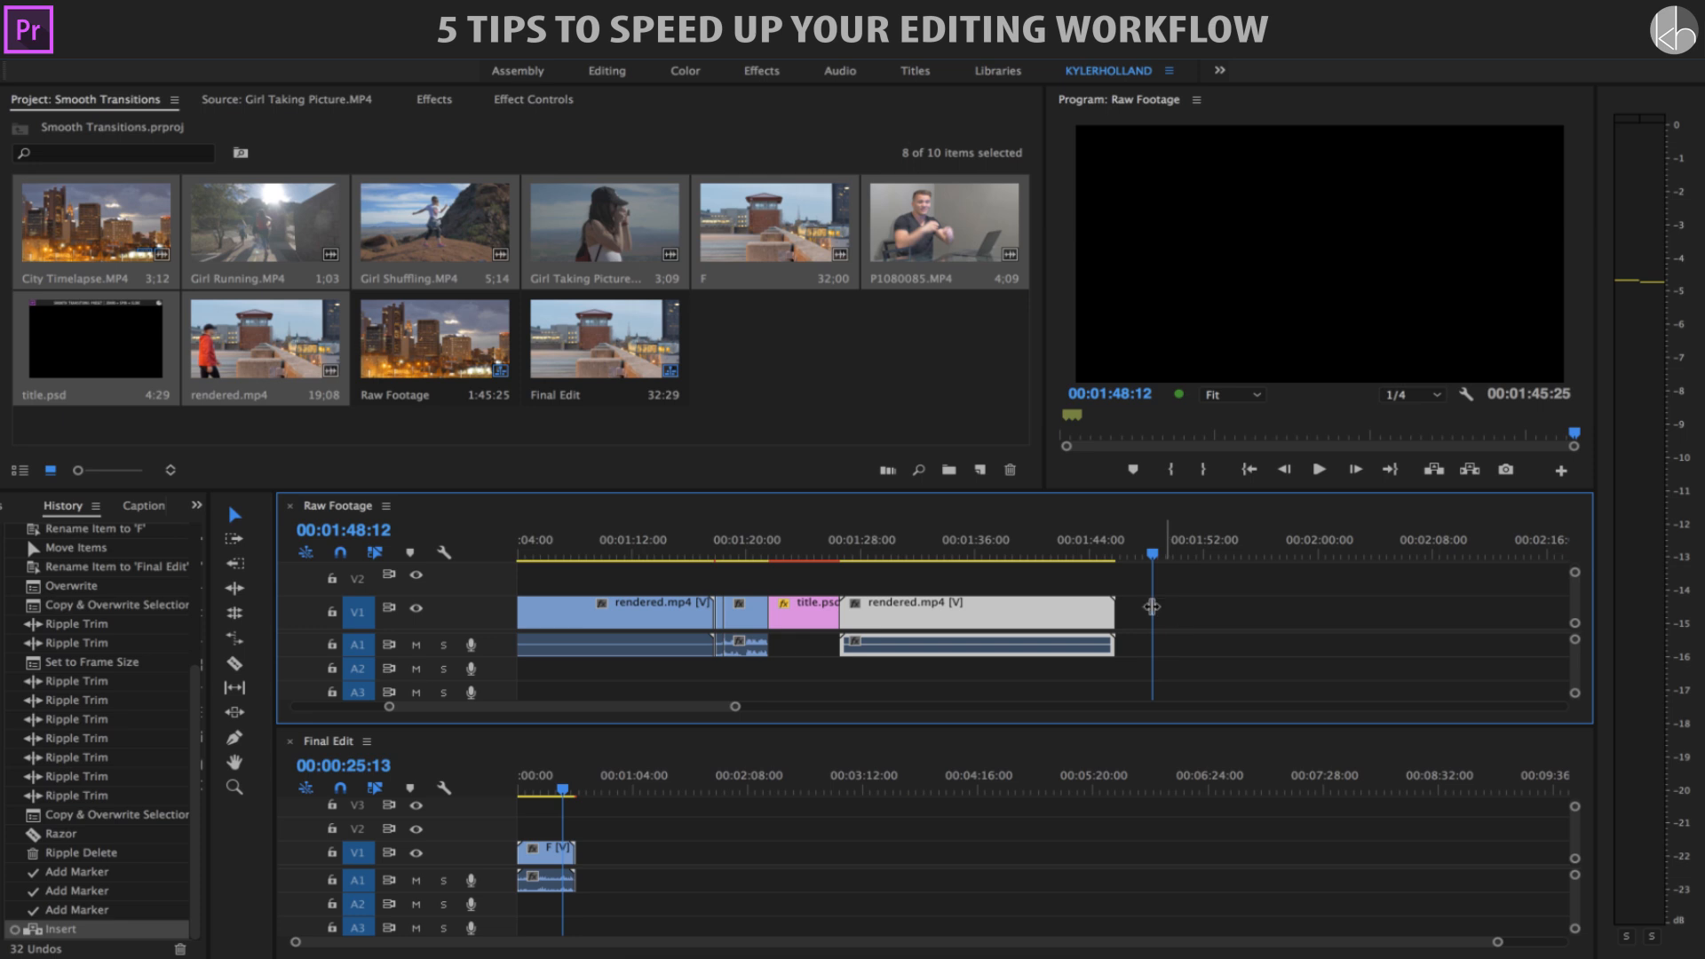
{"action": "left_click", "coordinate": [236, 50]}
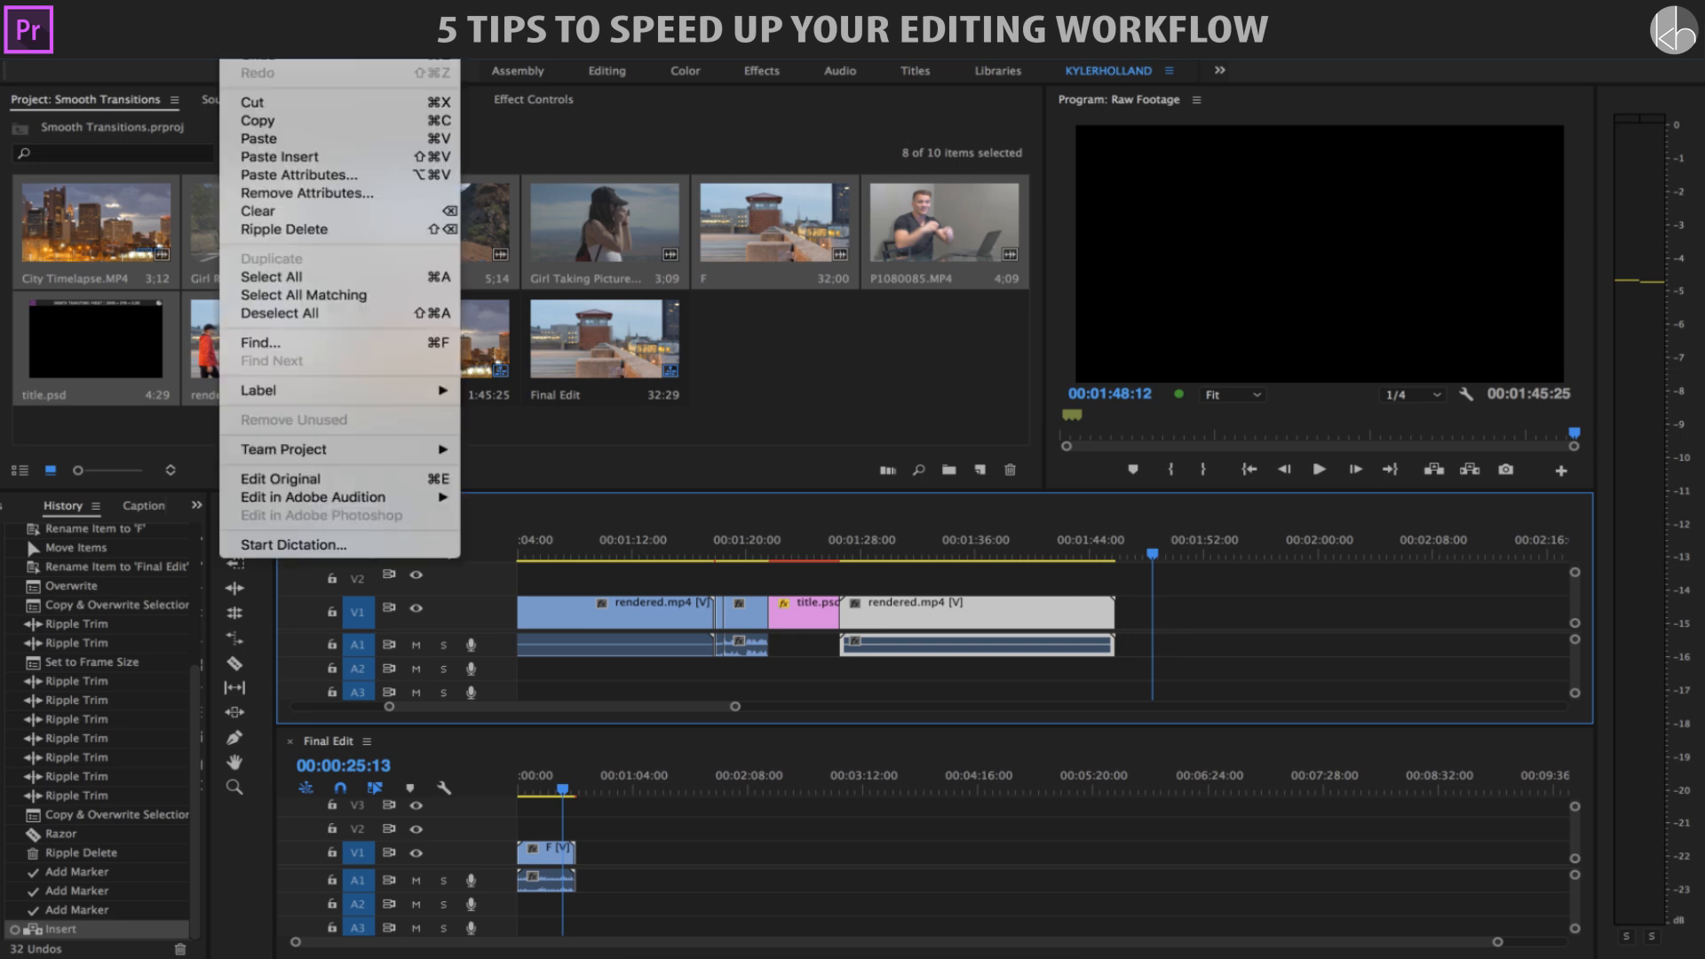
{"action": "left_click", "coordinate": [1229, 646]}
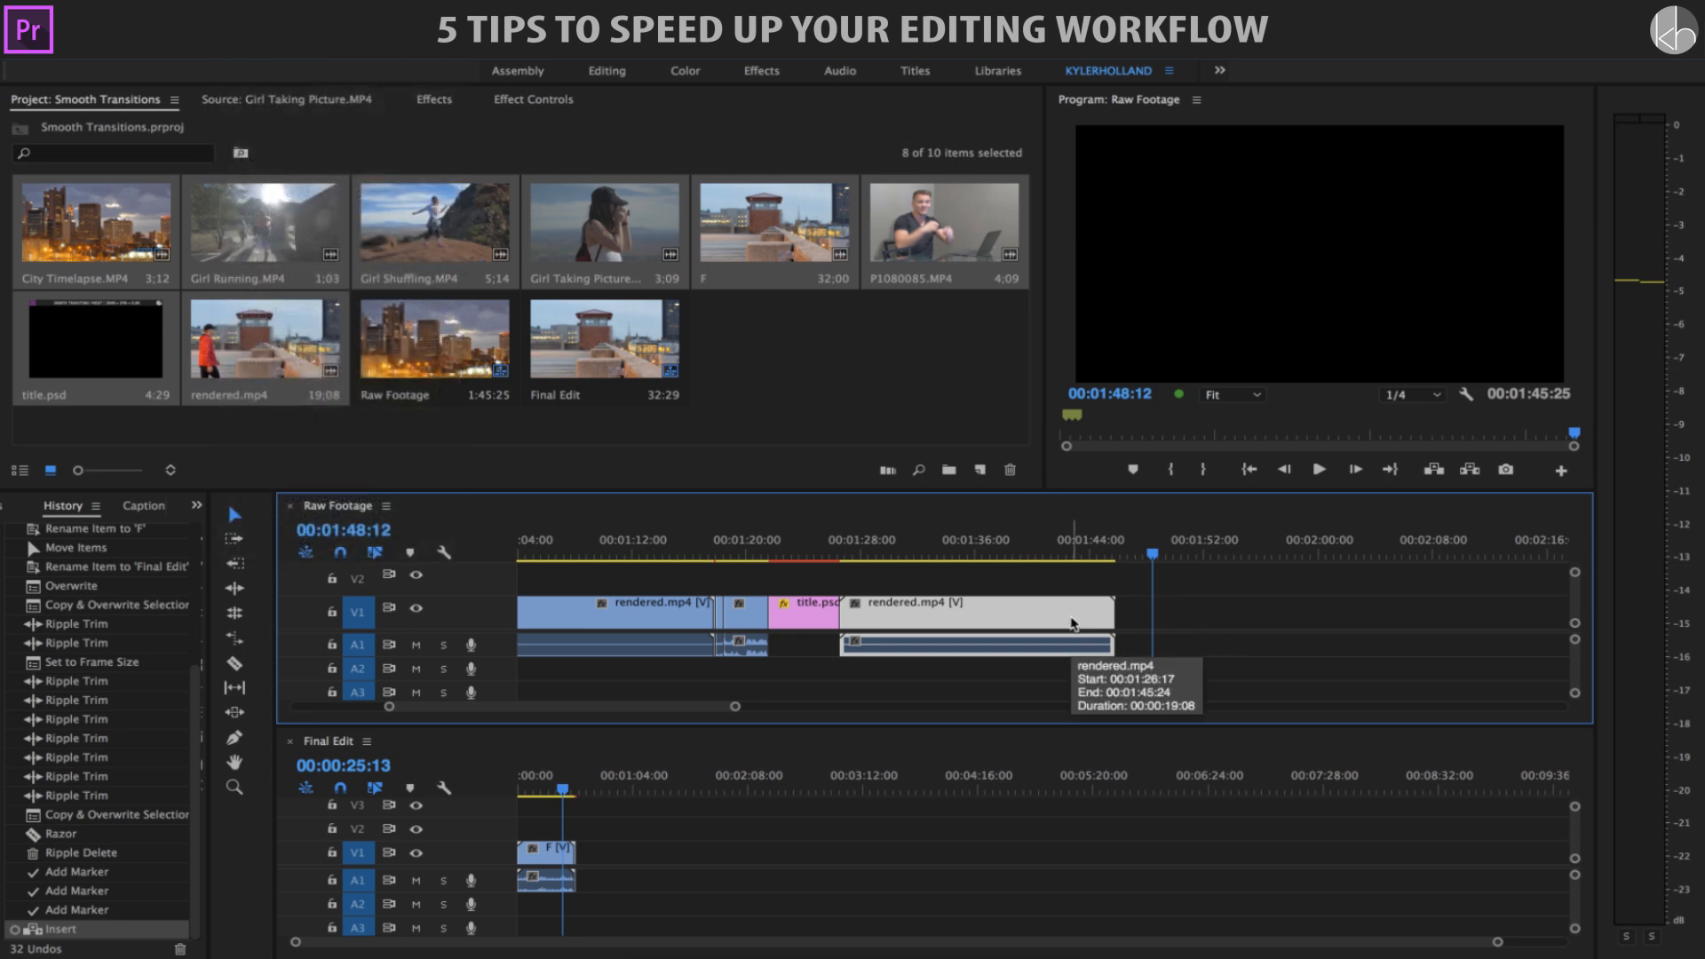
{"action": "key", "text": "super+v"}
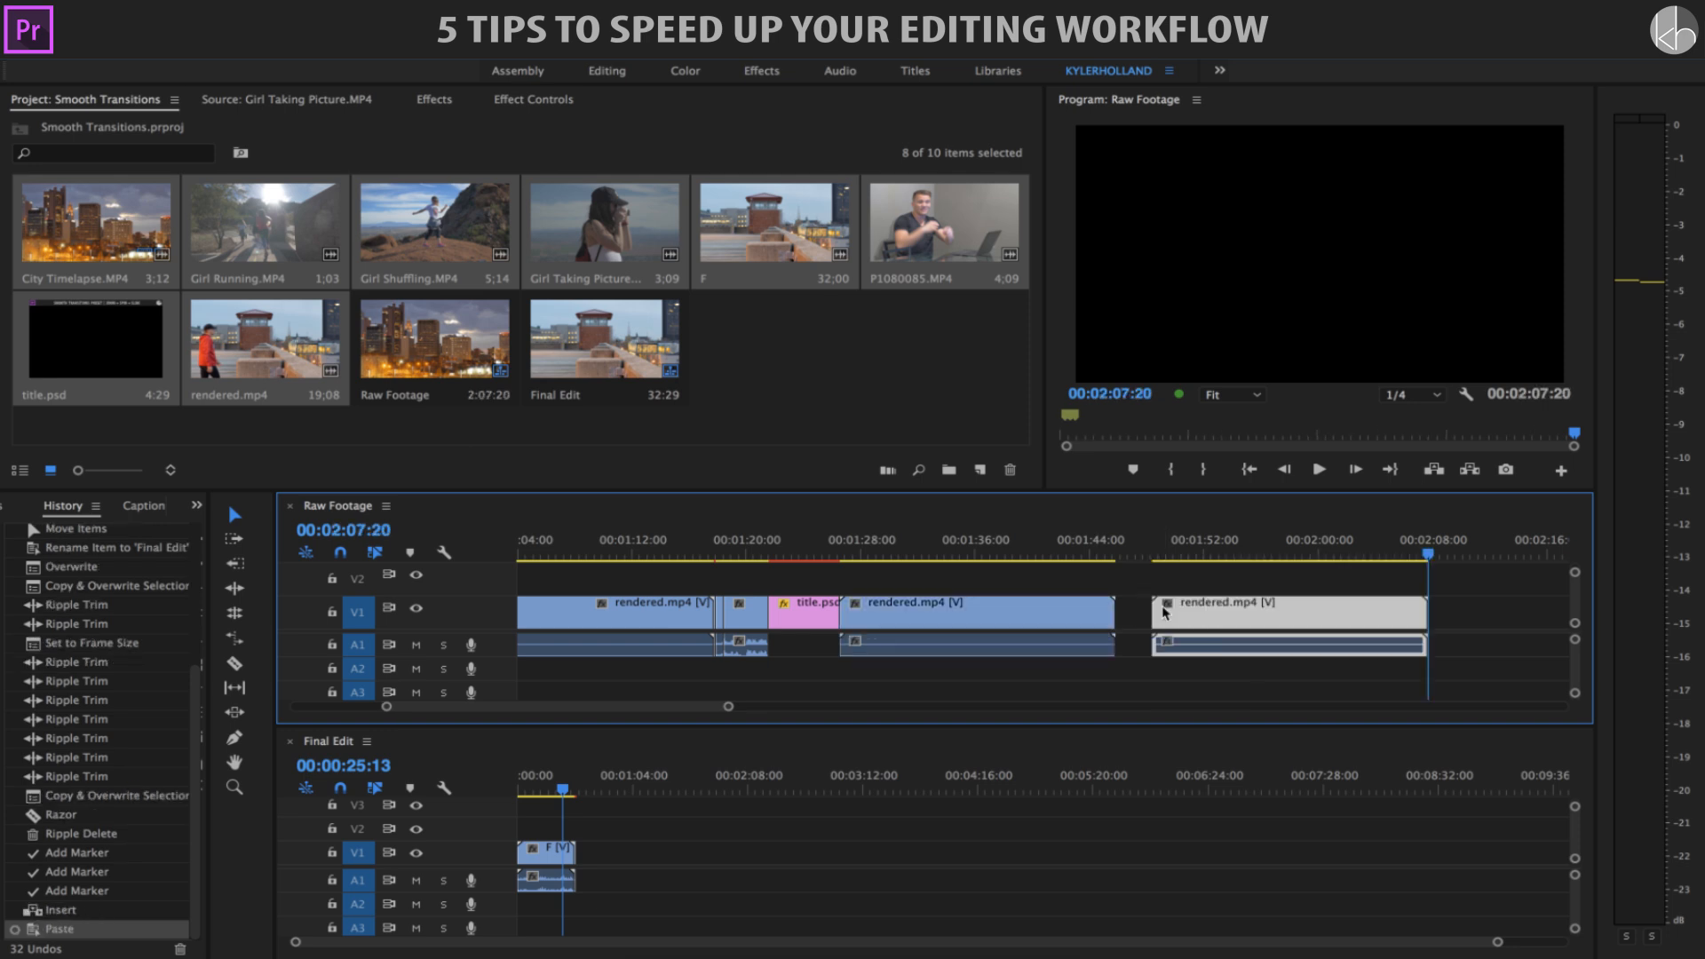
{"action": "key", "text": "super+z"}
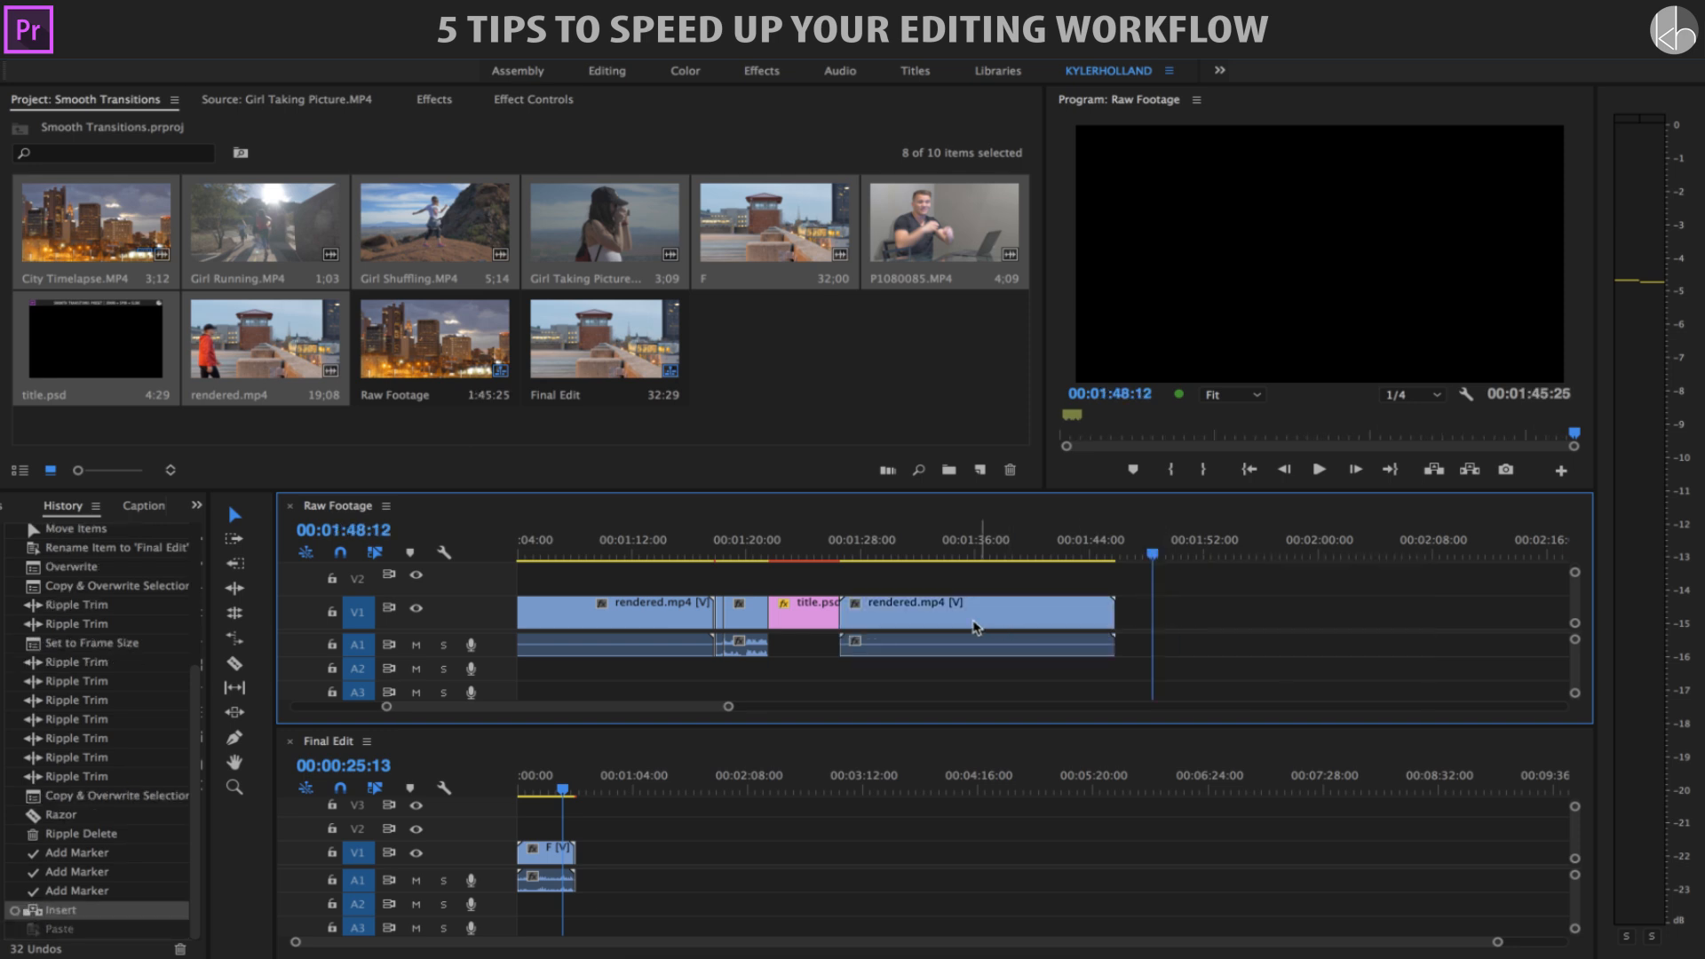
Duplicate the last rendered.mp4 clip beyond the end of Raw Footage and reposition the copy
{"action": "left_click_drag", "start_coordinate": [904, 617], "coordinate": [1252, 607]}
{"action": "left_click_drag", "start_coordinate": [1193, 542], "coordinate": [1233, 540]}
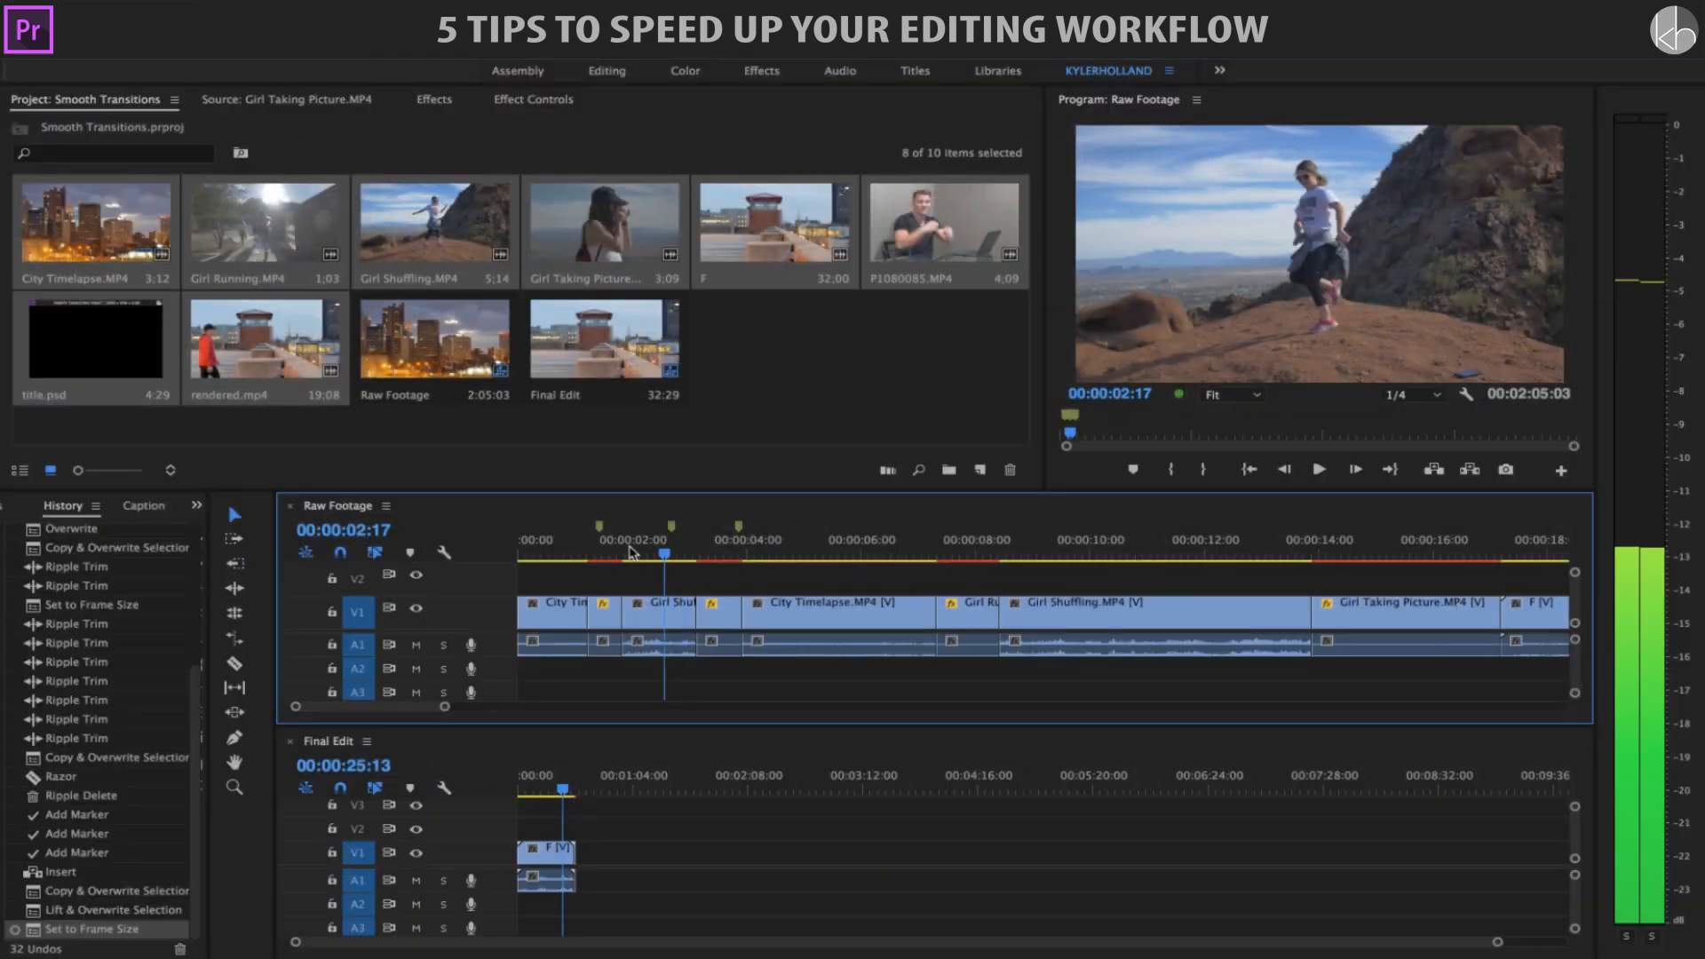
Set the program monitor's playback resolution to Full
{"action": "left_click", "coordinate": [1390, 395]}
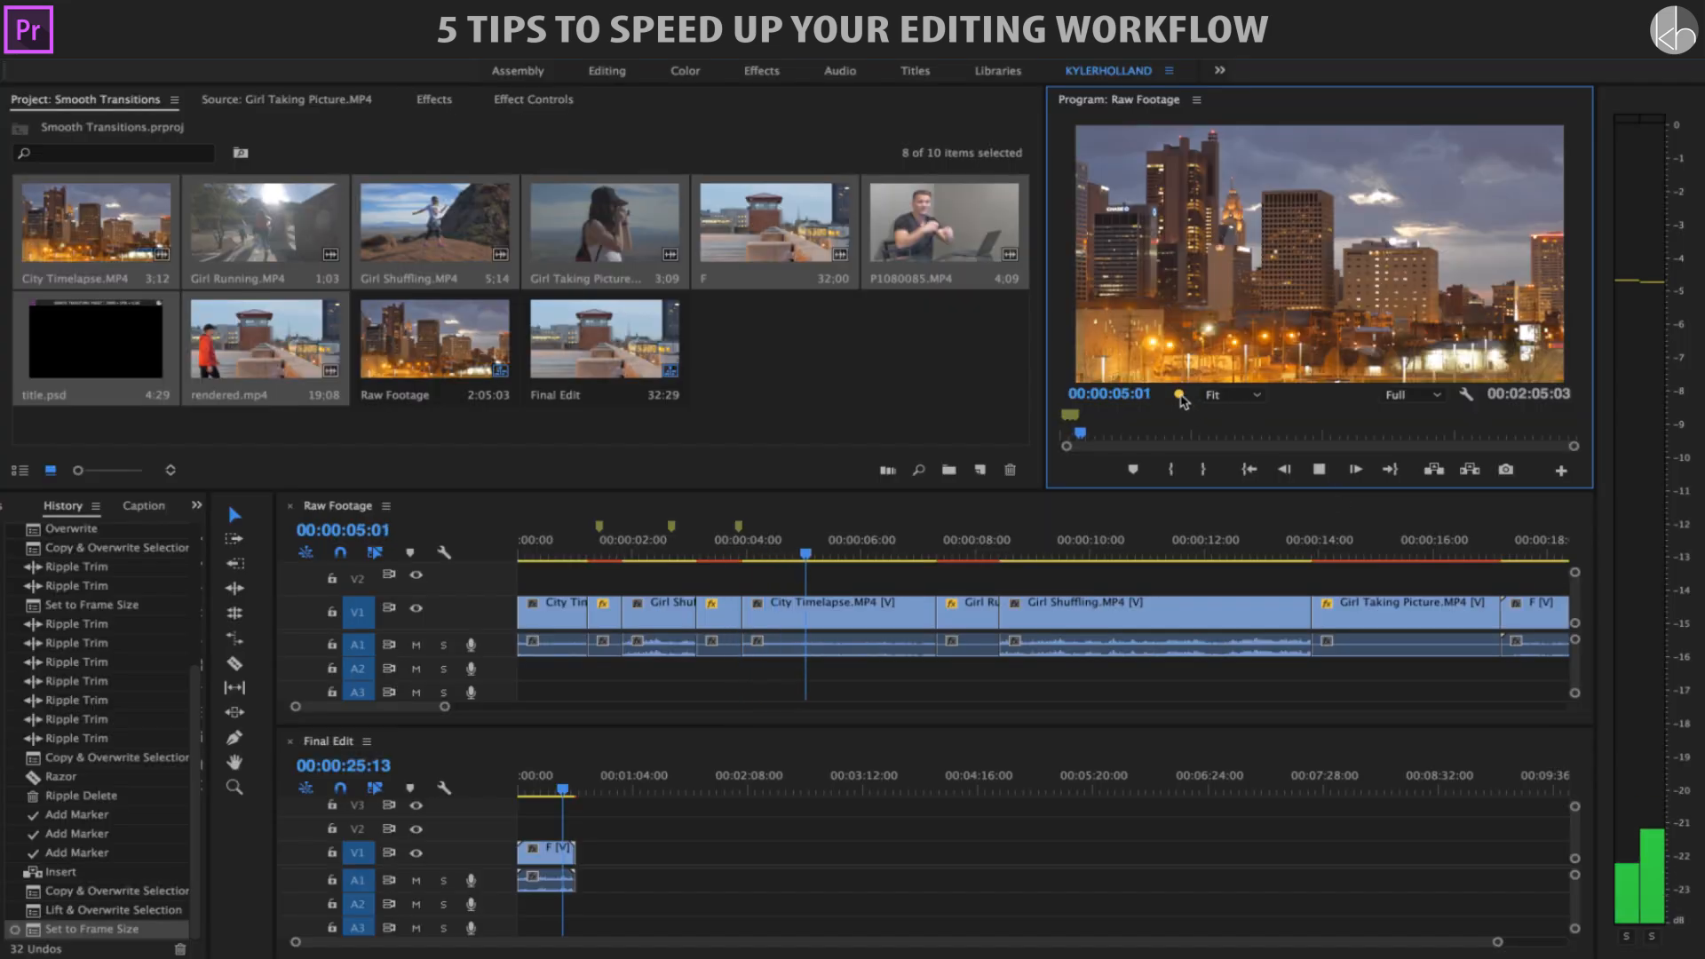
Stop playback of Raw Footage and set the program monitor's playback resolution to 1/4
{"action": "key", "text": "space"}
{"action": "left_click", "coordinate": [1428, 399]}
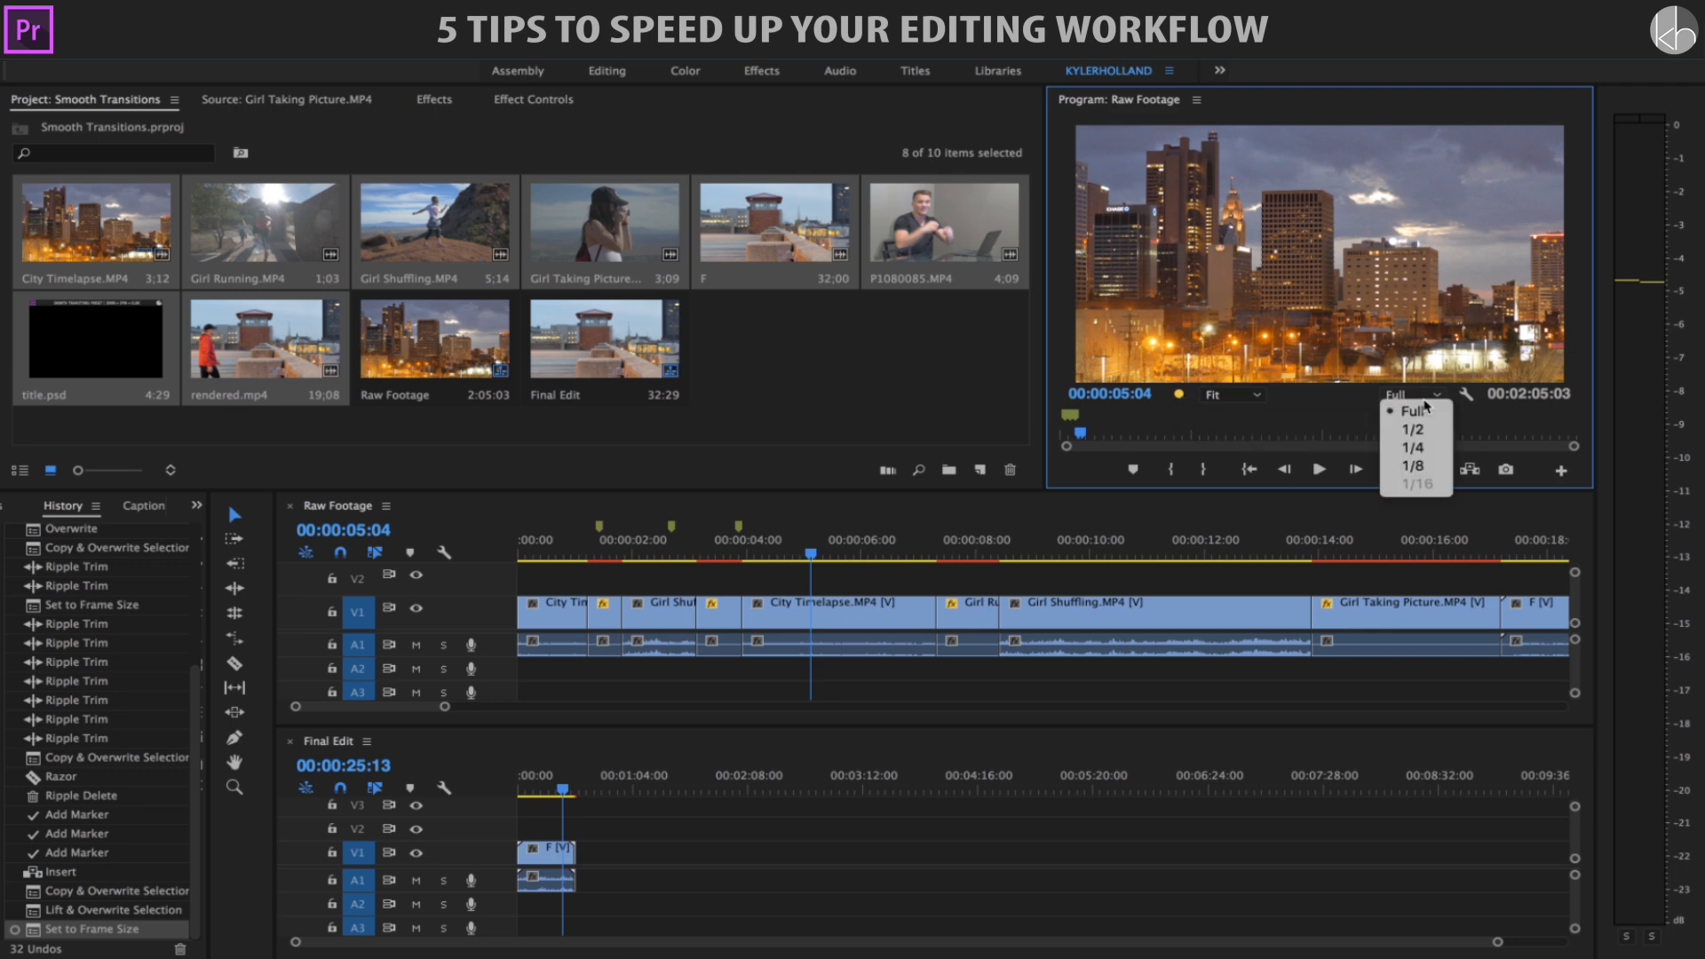
{"action": "left_click", "coordinate": [1423, 445]}
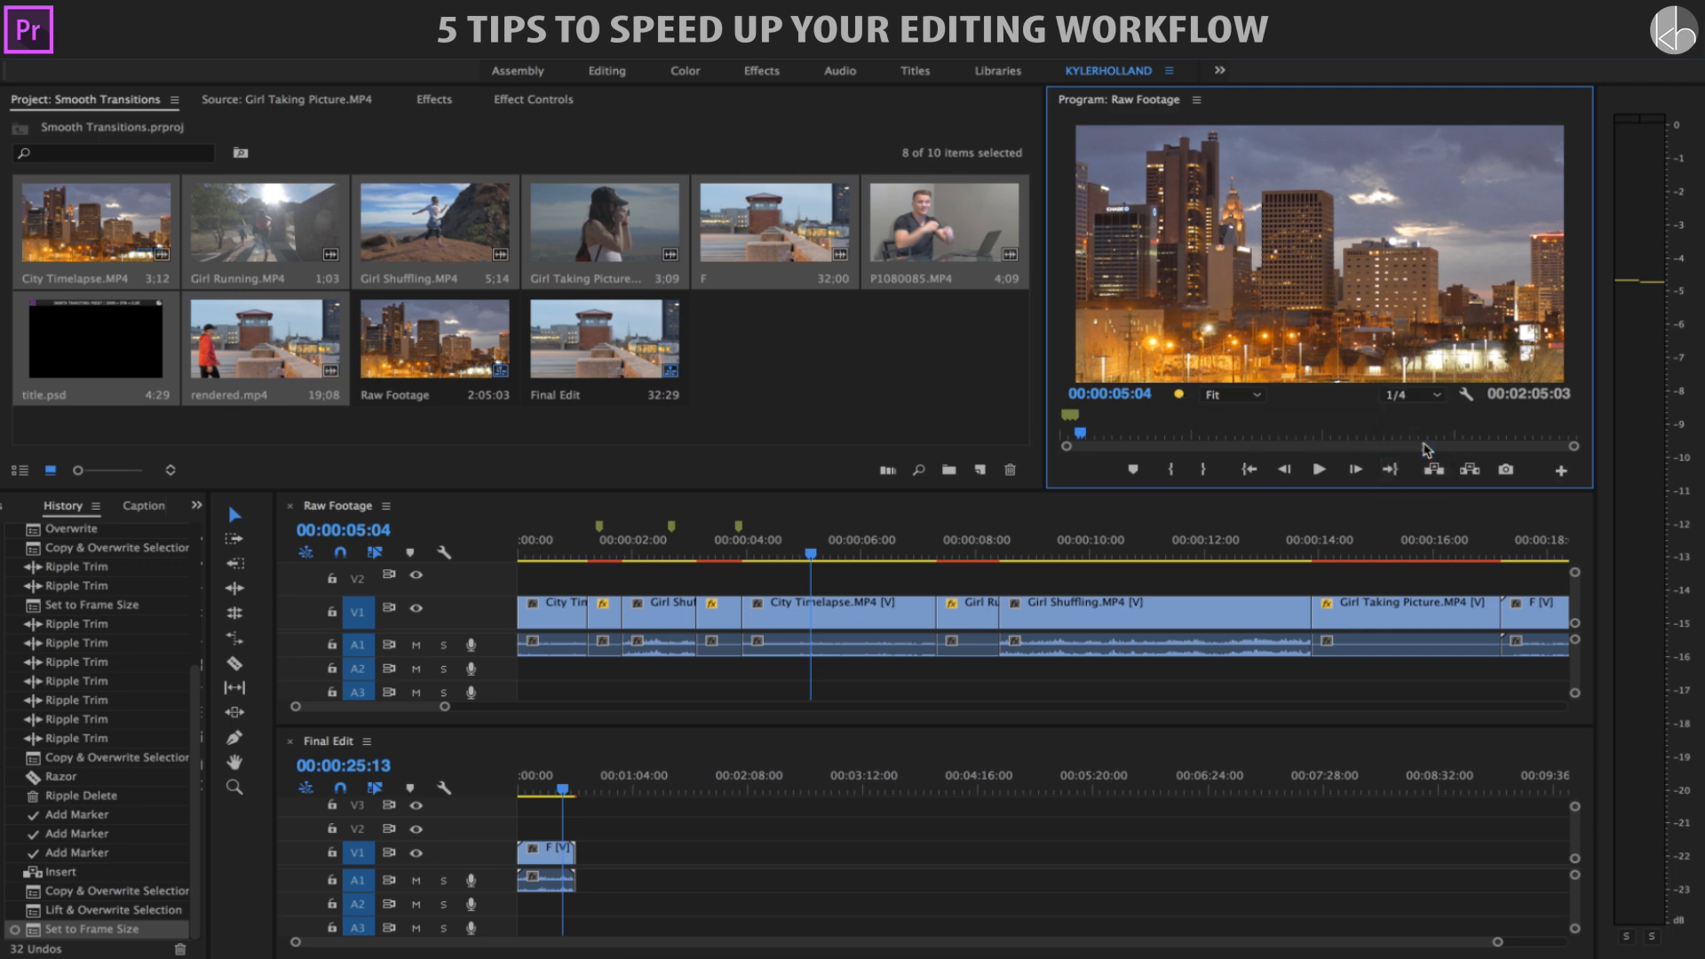
Cut the Girl Shuffling clip 10 frames before its edit point with Girl Taking Picture, at 00:00:02:24
{"action": "left_click", "coordinate": [685, 544]}
{"action": "key", "text": "equal"}
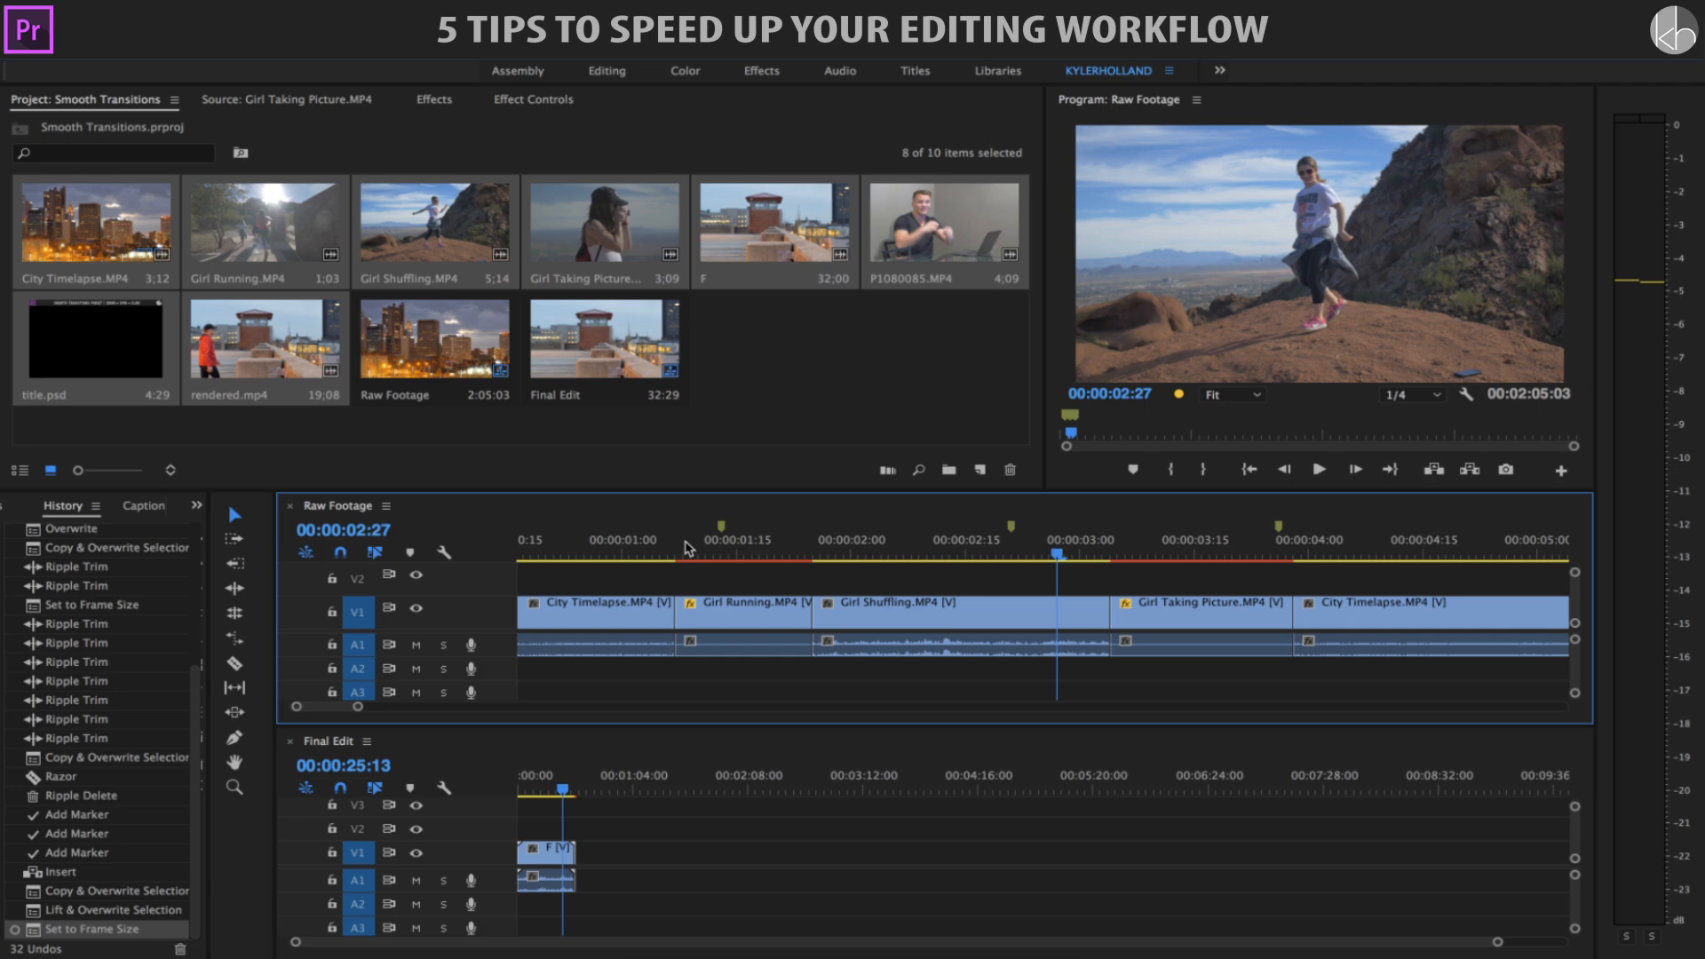
{"action": "mouse_move", "coordinate": [1123, 552]}
{"action": "left_mouse_down"}
{"action": "mouse_move", "coordinate": [1106, 552]}
{"action": "mouse_move", "coordinate": [1238, 552]}
{"action": "mouse_move", "coordinate": [1106, 553]}
{"action": "left_mouse_up"}
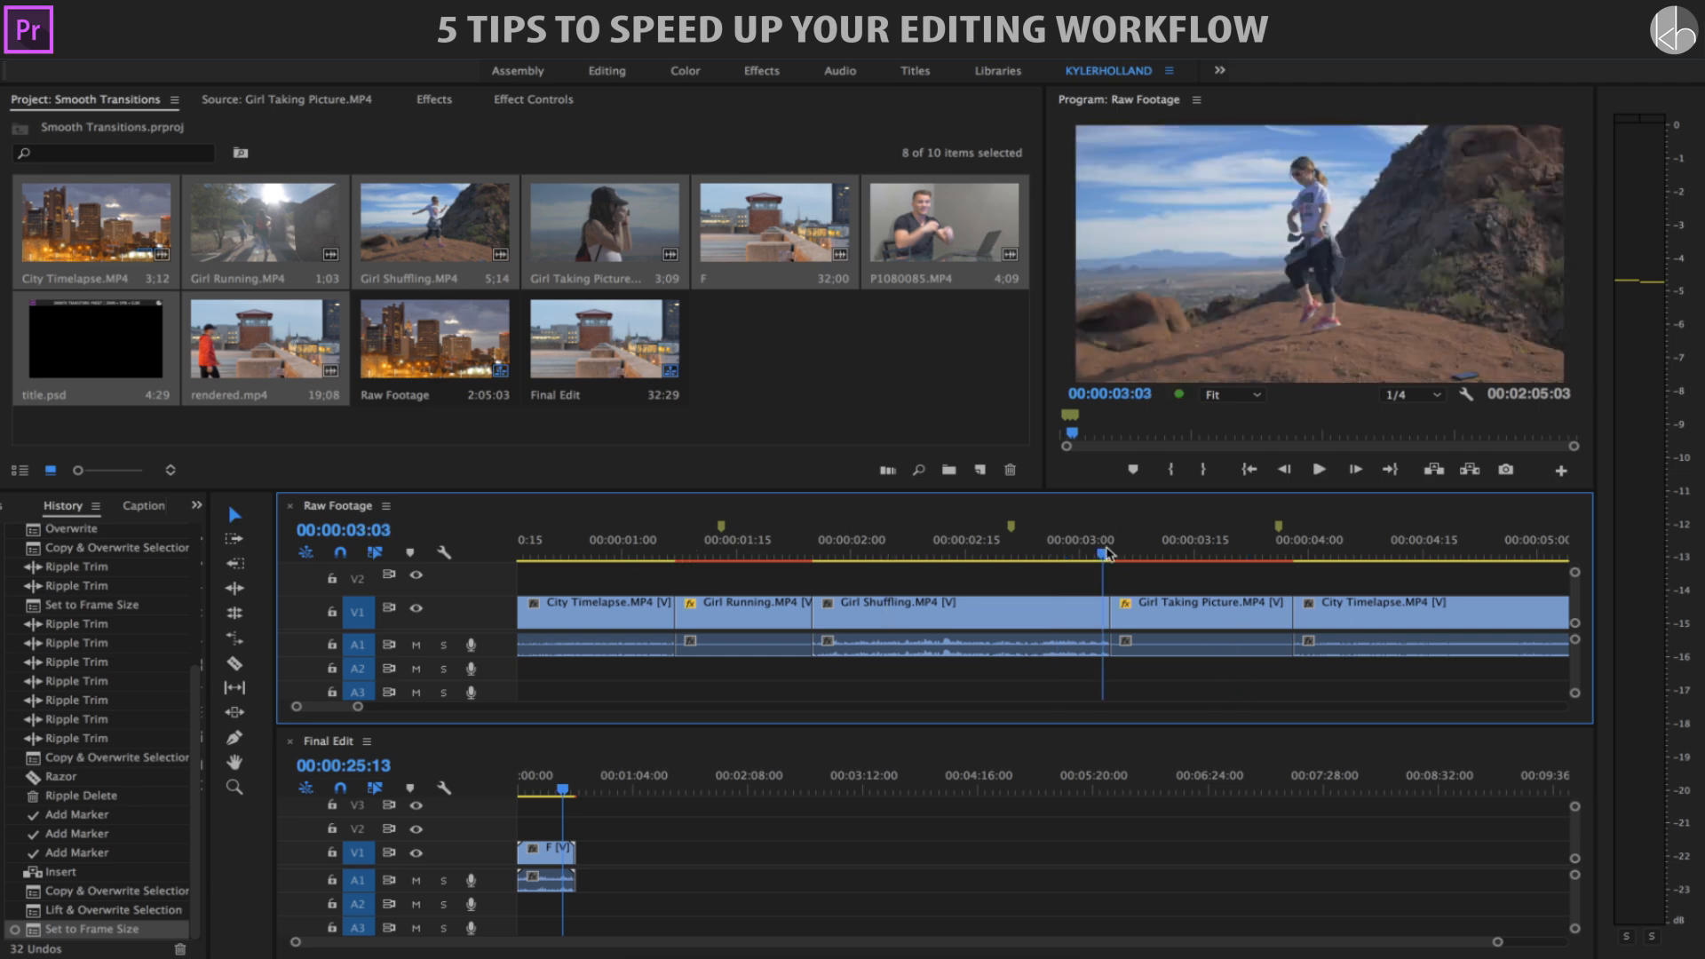
{"action": "key", "text": "Right"}
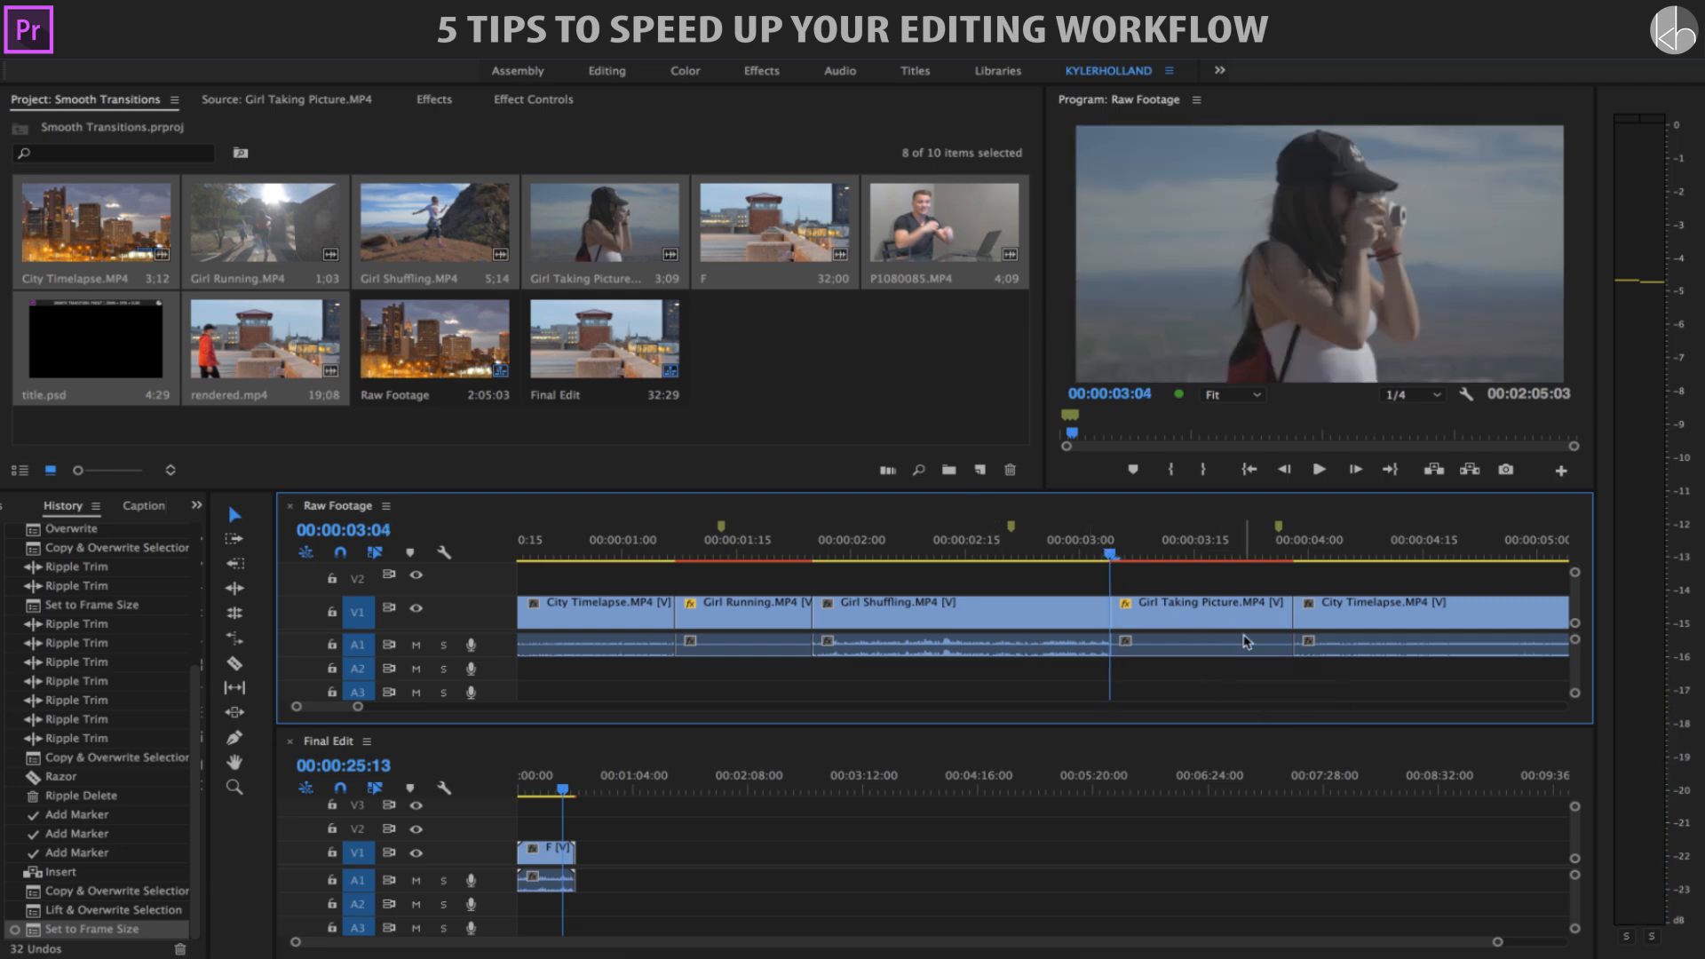
{"action": "key", "text": "shift+Left"}
{"action": "key", "text": "shift+Left"}
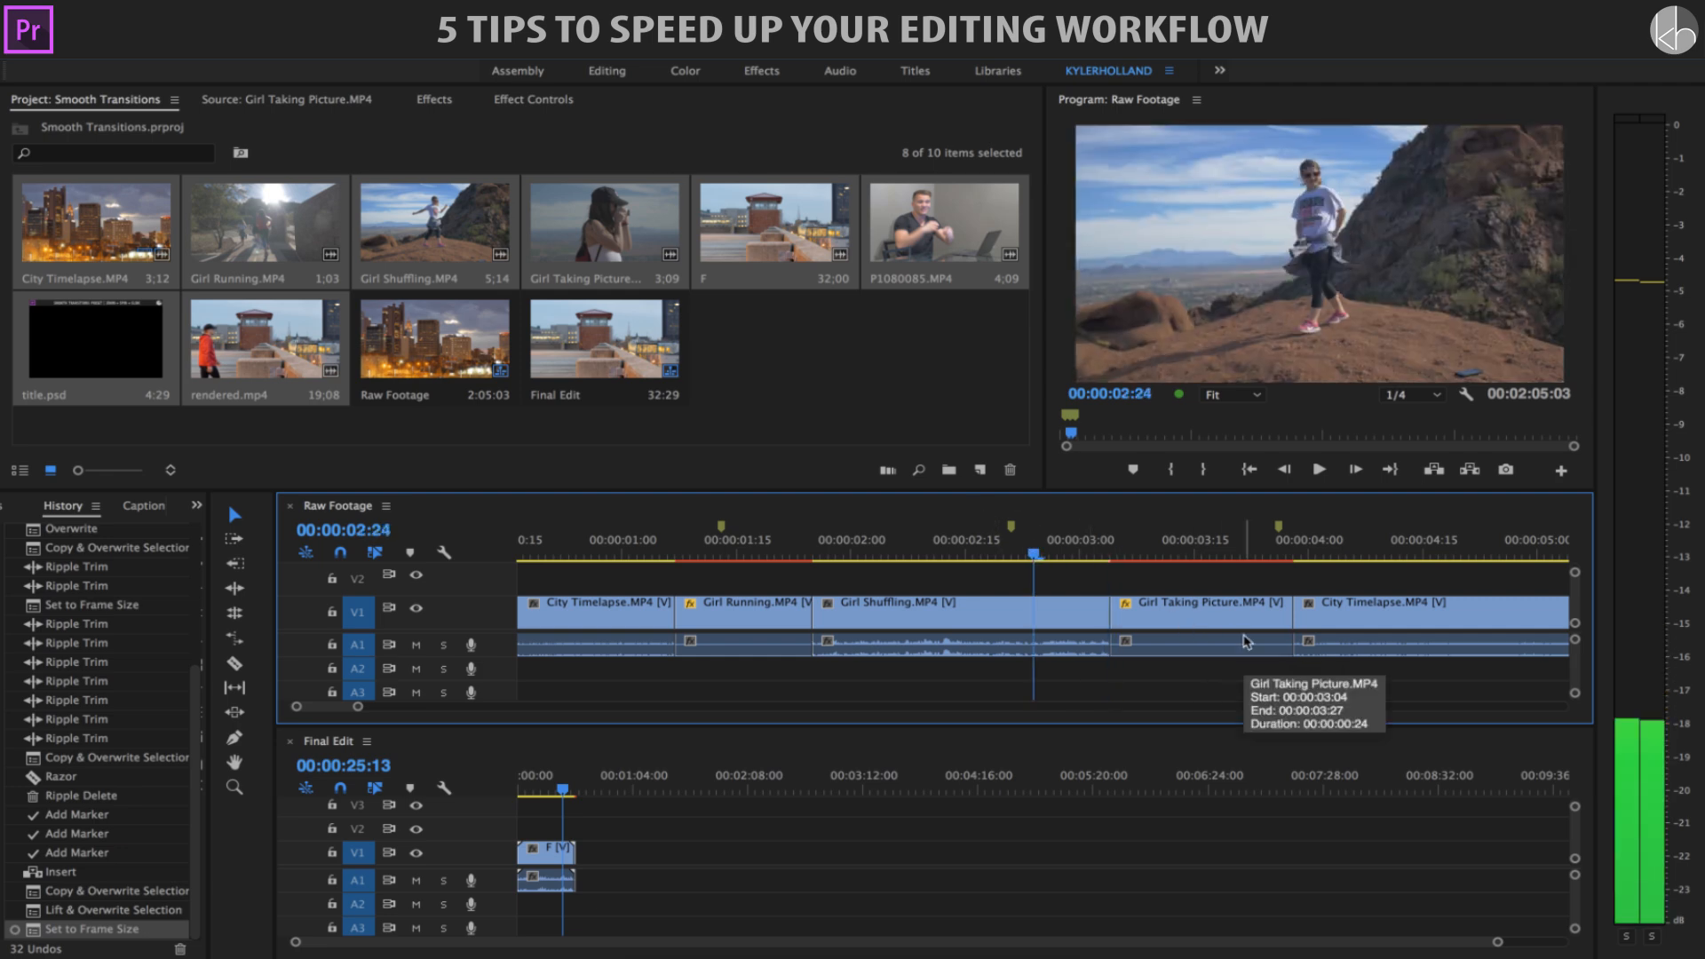
{"action": "left_click", "coordinate": [1056, 613]}
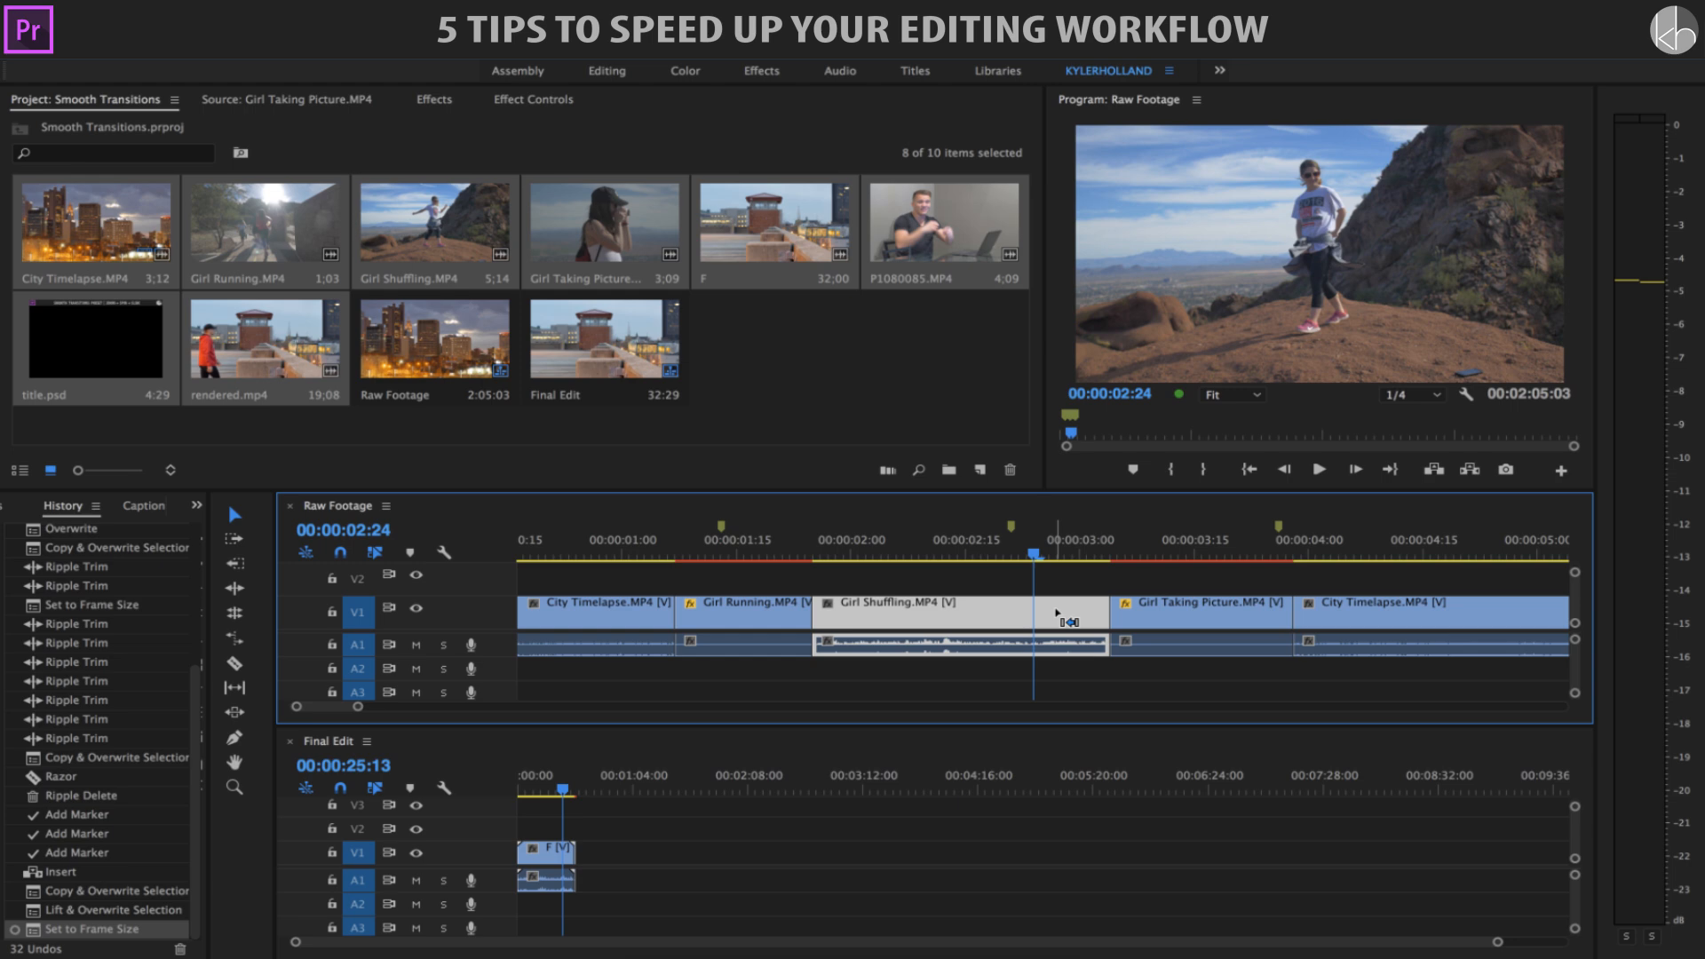
{"action": "key", "text": "super+k"}
Cut the Girl Taking Picture clip 10 frames after its edit point with Girl Shuffling
{"action": "key", "text": "shift+Right"}
{"action": "key", "text": "shift+Right"}
{"action": "key", "text": "shift+Right"}
{"action": "key", "text": "shift+Right"}
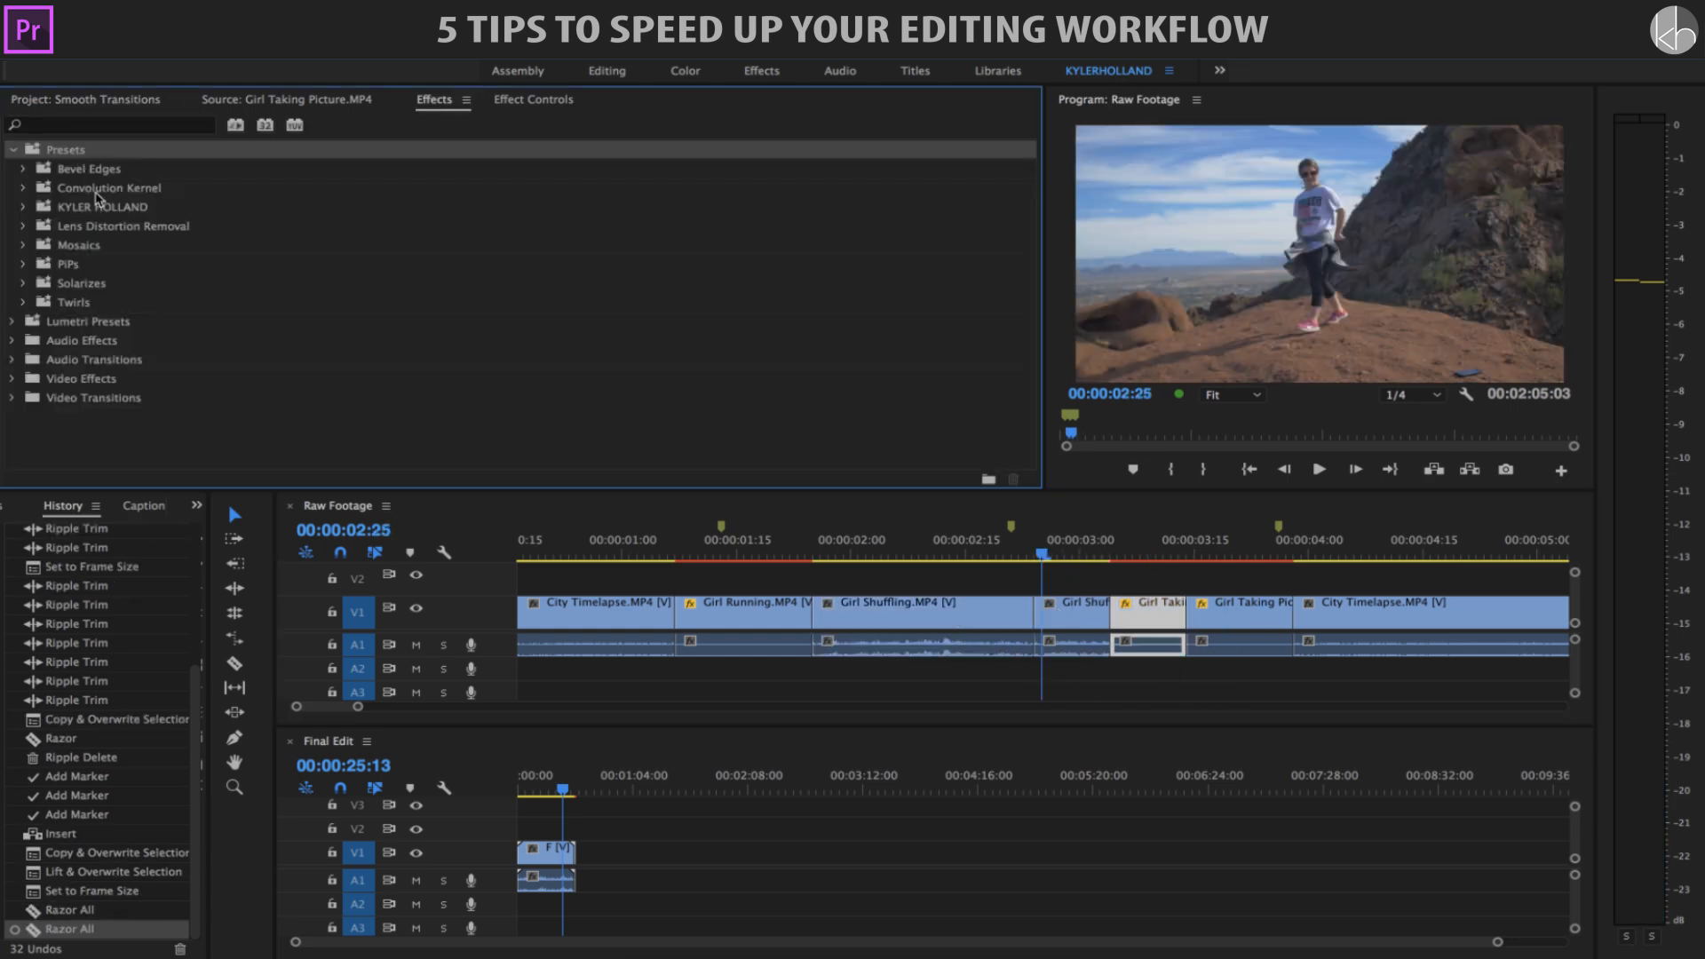
Apply the 4K UHD Smooth Zoom In preset to the short Girl Shuffling segment and Smooth Zoom In from Zoomed Out to the adjoining Girl Taking Picture segment
{"action": "double_click", "coordinate": [95, 210]}
{"action": "double_click", "coordinate": [102, 246]}
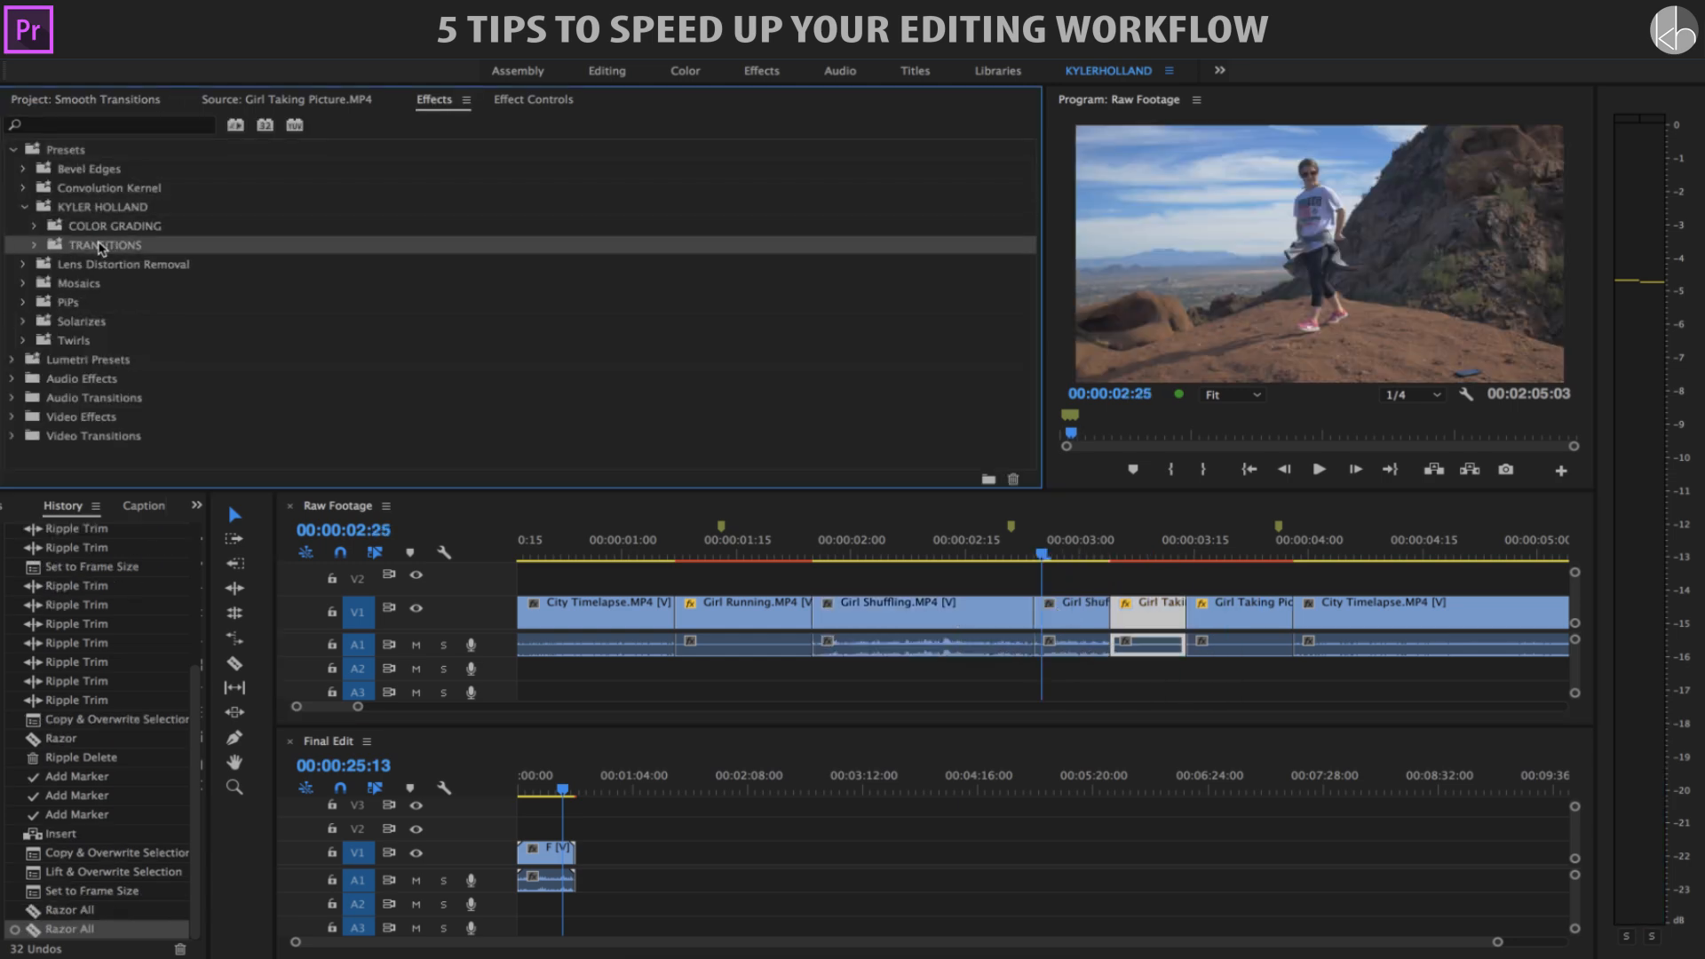
{"action": "double_click", "coordinate": [104, 280]}
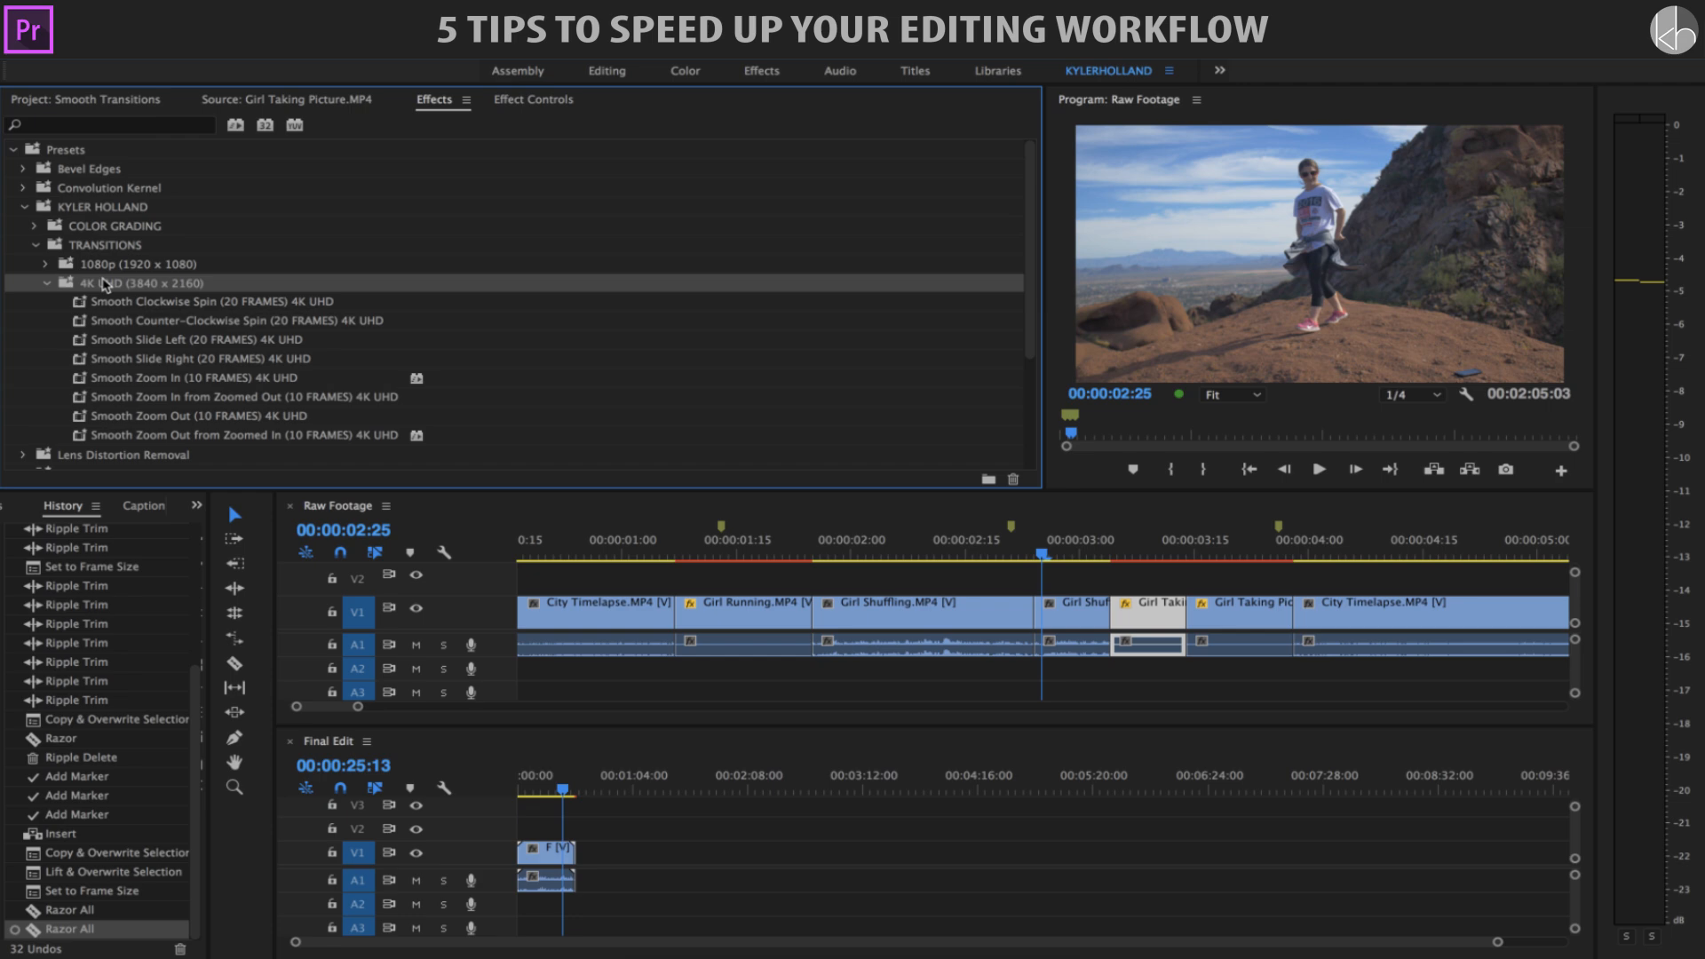
{"action": "scroll", "coordinate": [249, 356], "scroll_direction": "down", "scroll_amount": 1}
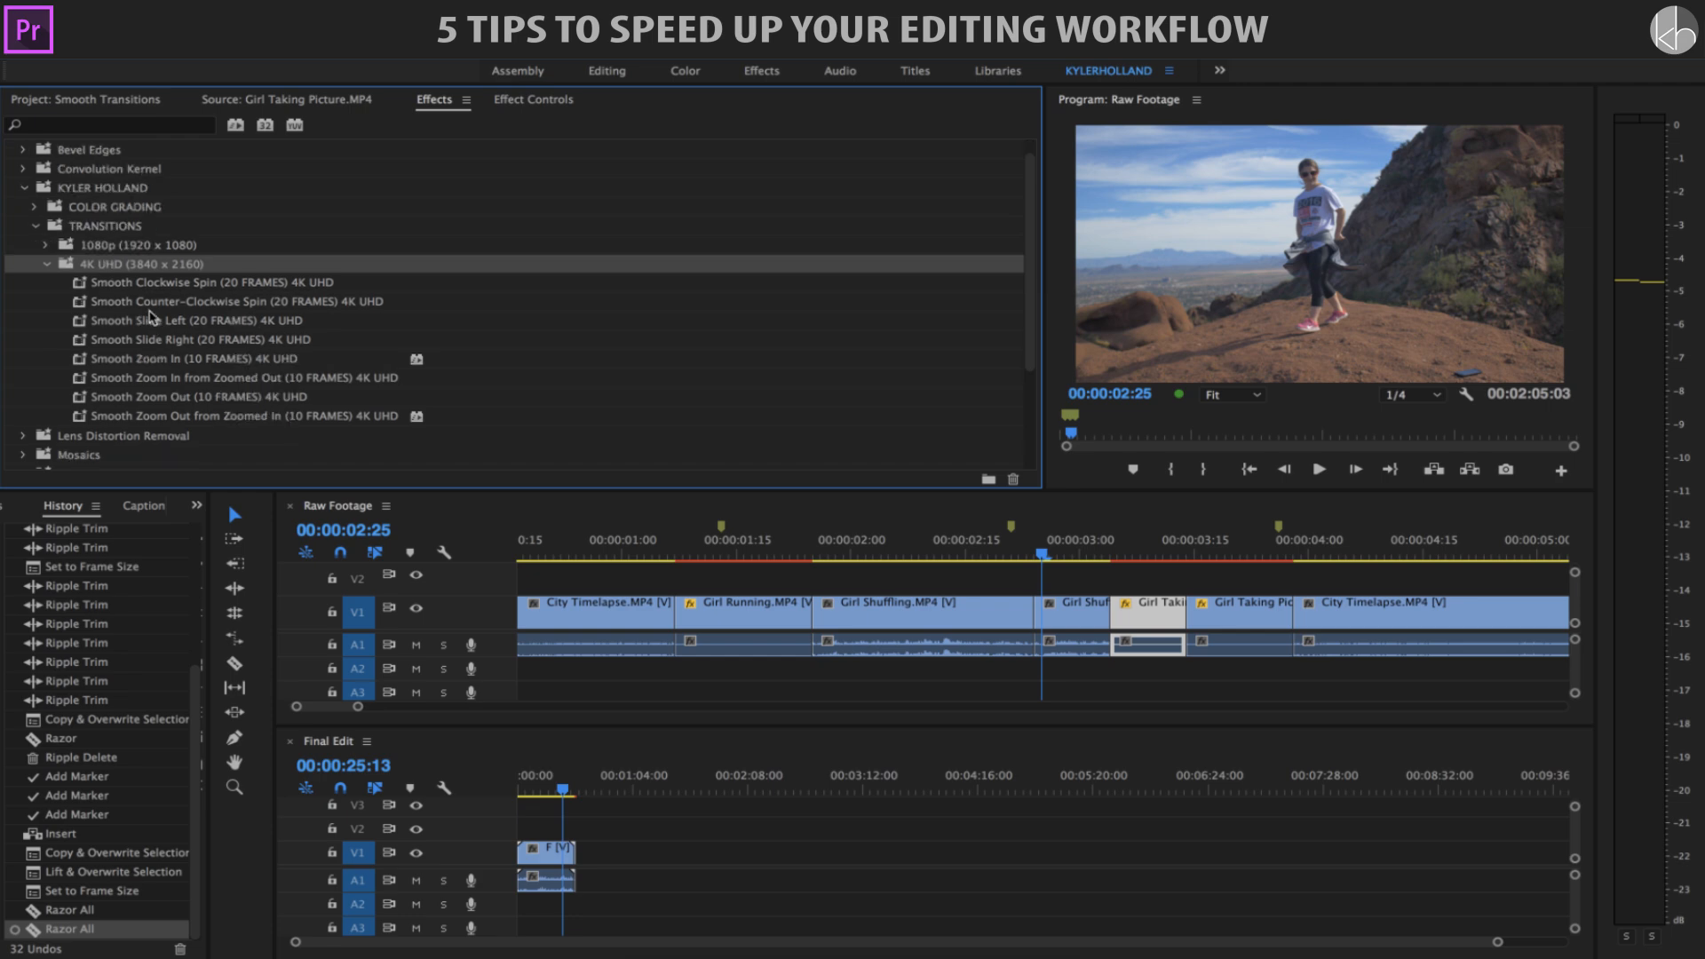
{"action": "left_click", "coordinate": [153, 361]}
{"action": "left_click_drag", "start_coordinate": [975, 556], "coordinate": [1053, 602]}
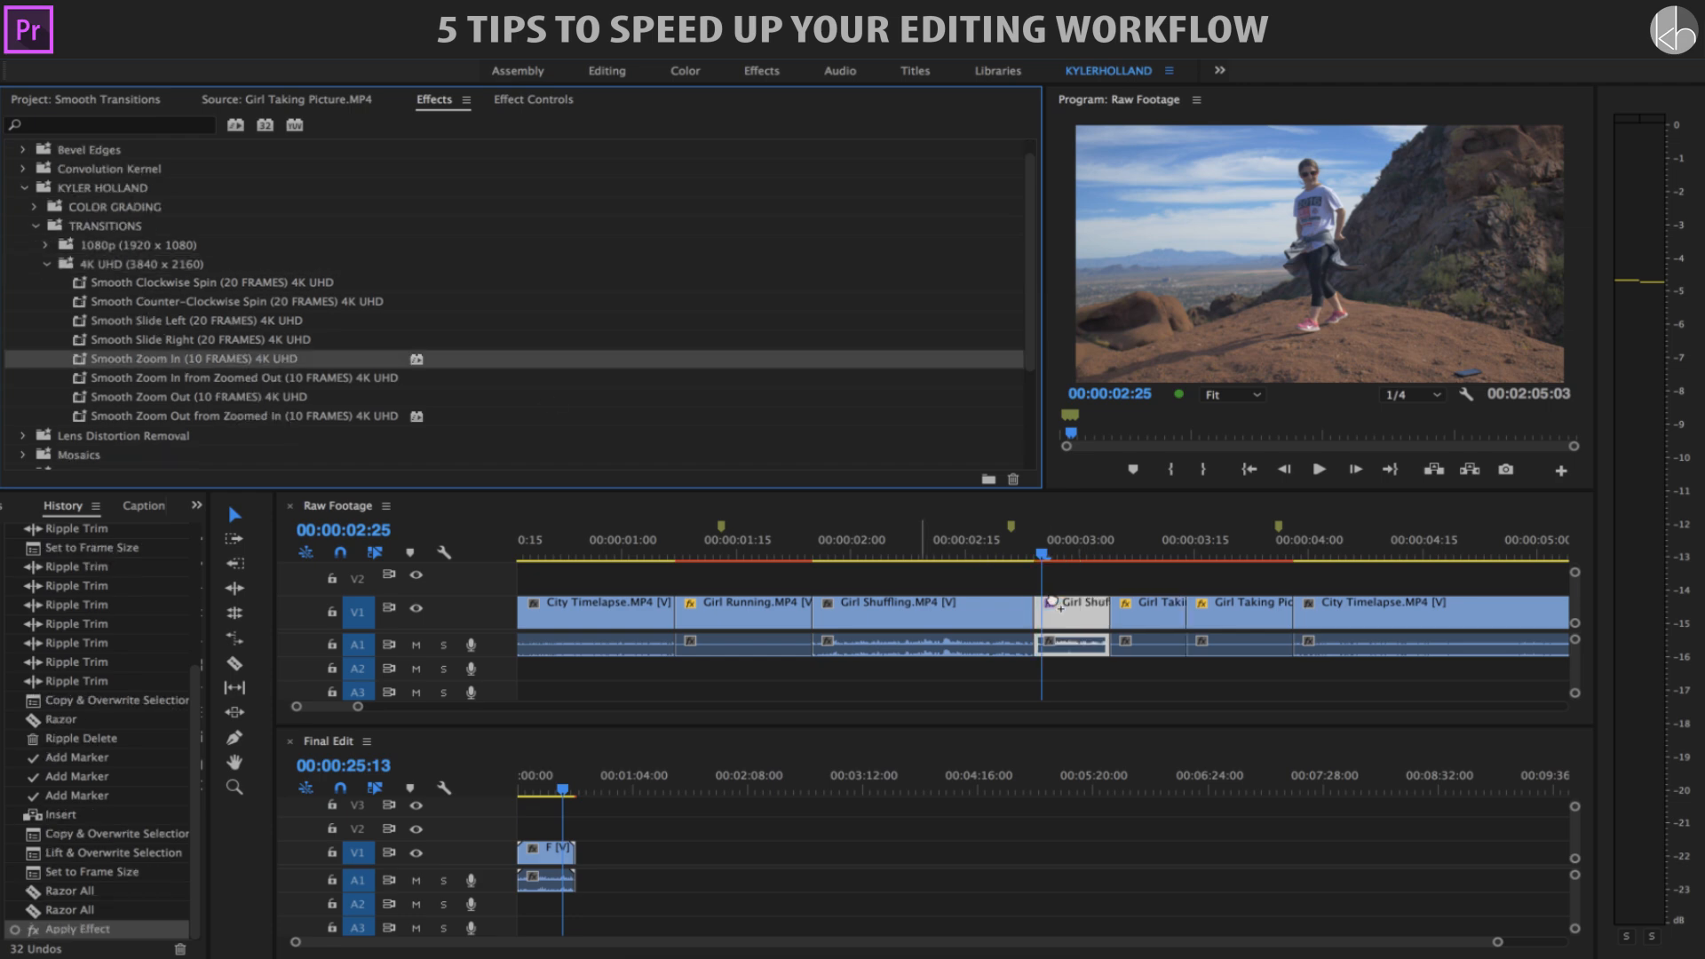
{"action": "left_click", "coordinate": [203, 382]}
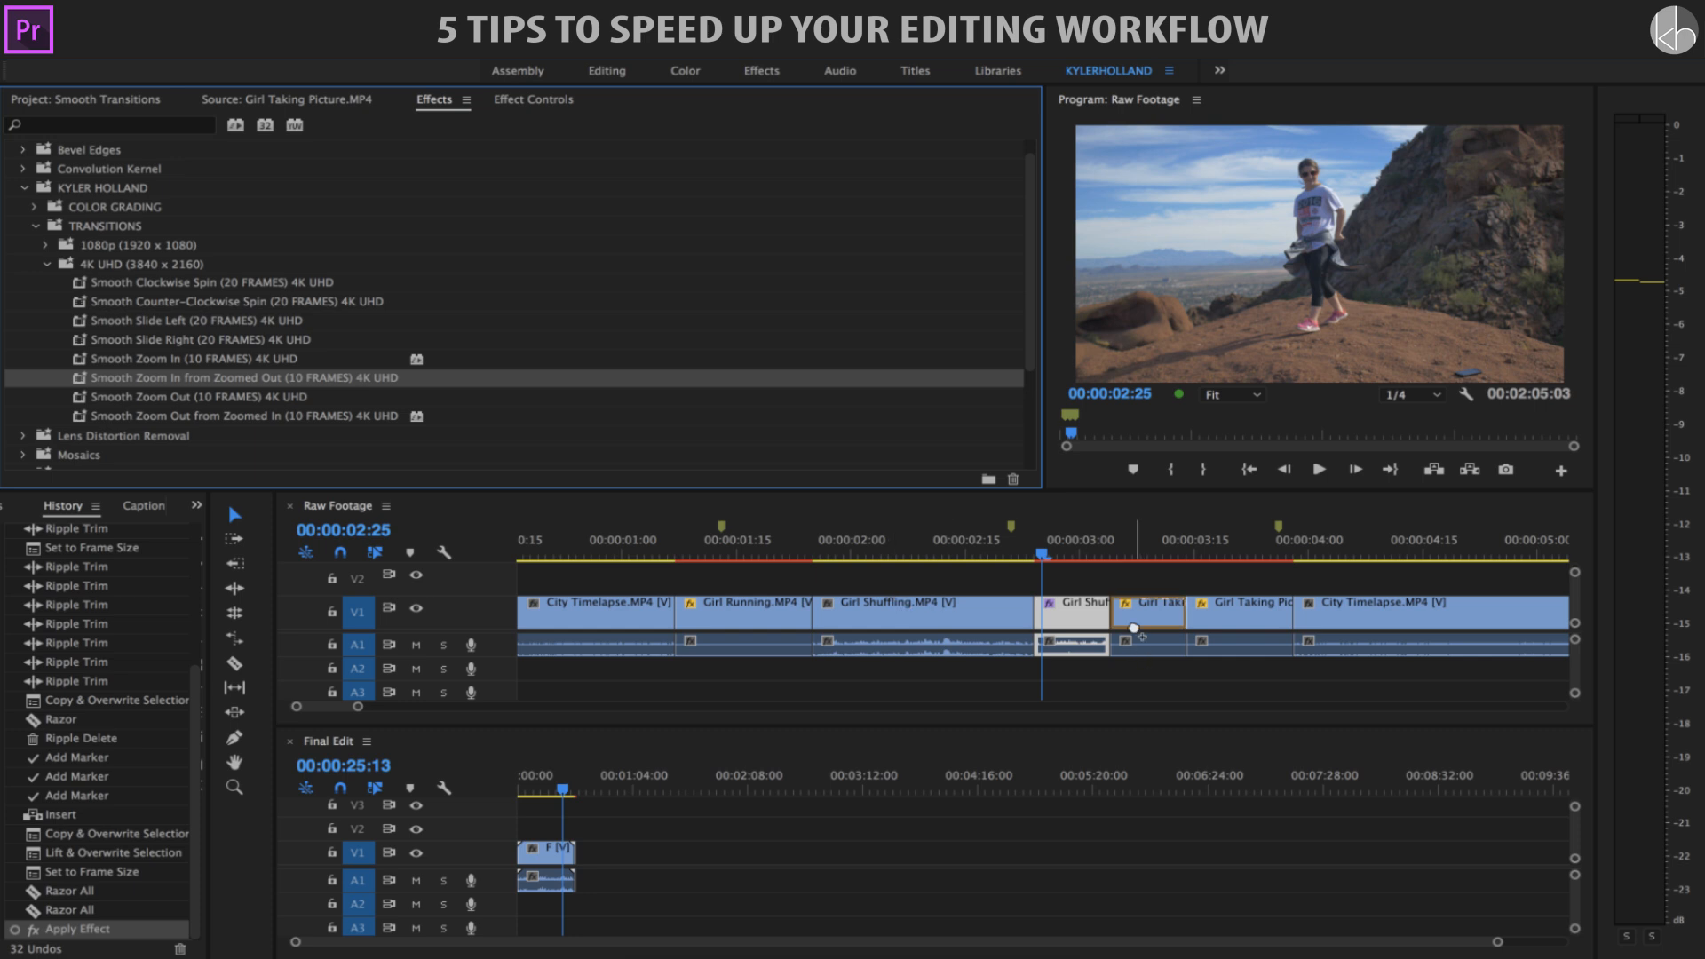
{"action": "left_click_drag", "start_coordinate": [1134, 635], "coordinate": [1136, 622]}
Set the playback resolution to 1/2 and play the zoom transition from 00:00:02:17
{"action": "left_click_drag", "start_coordinate": [1042, 552], "coordinate": [980, 553]}
{"action": "left_click", "coordinate": [1394, 403]}
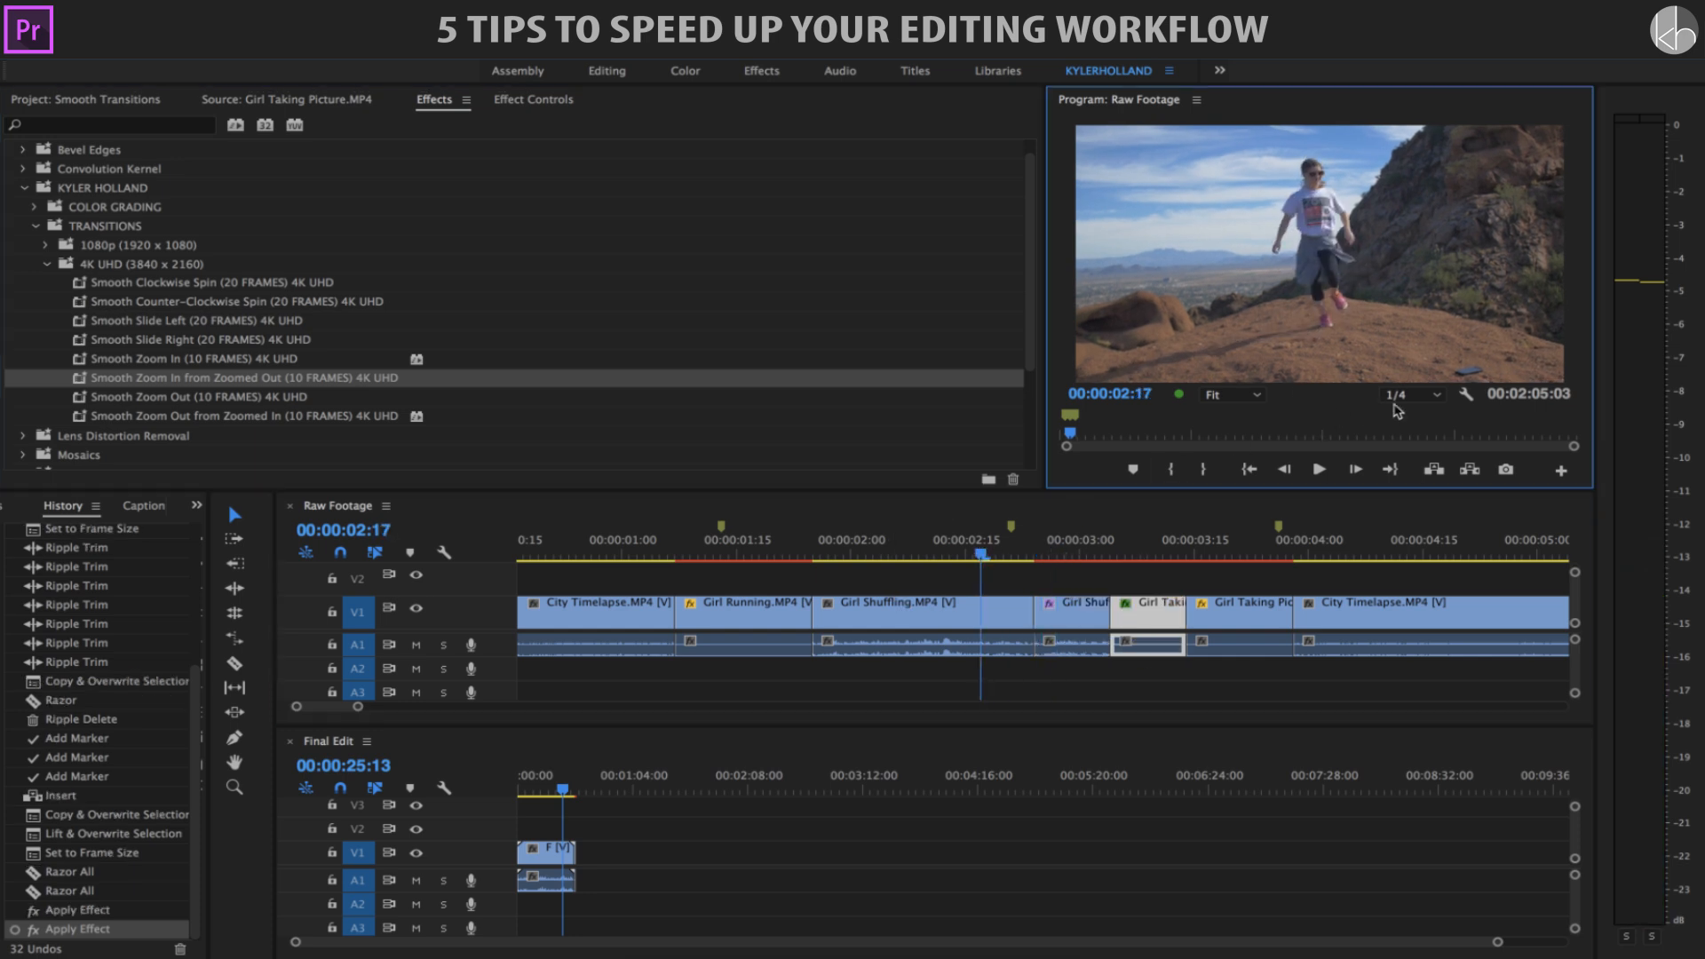
{"action": "left_click", "coordinate": [1408, 435]}
{"action": "left_click", "coordinate": [1270, 568]}
{"action": "key", "text": "space"}
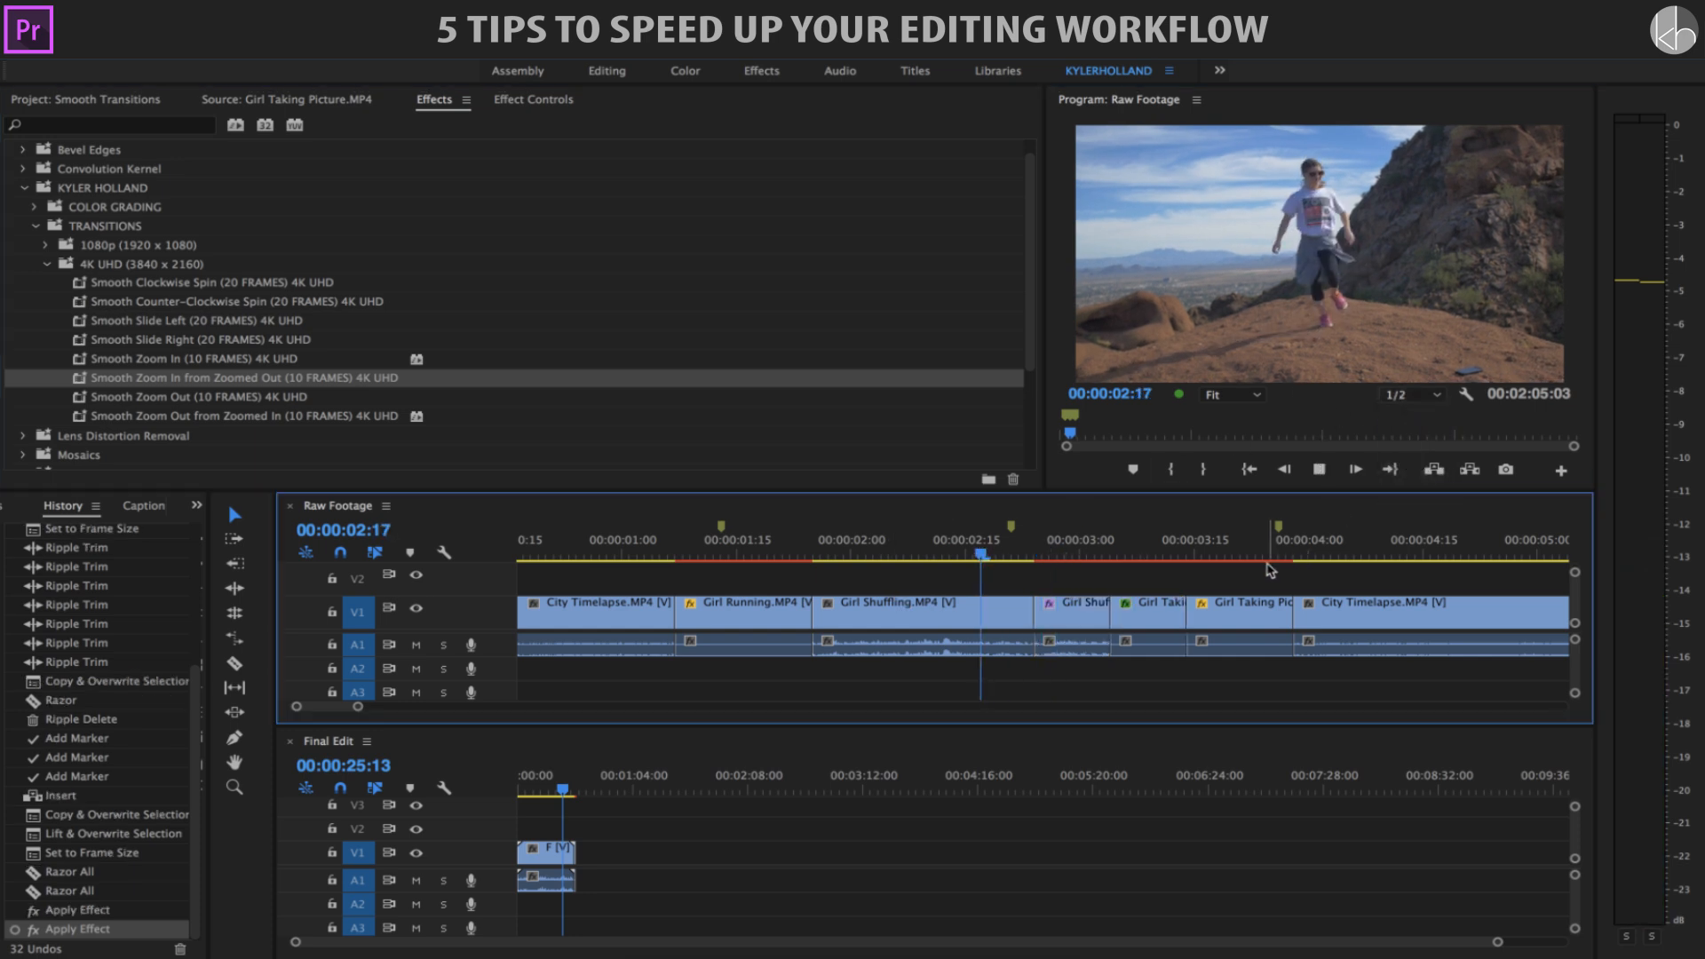
{"action": "left_click", "coordinate": [1080, 553]}
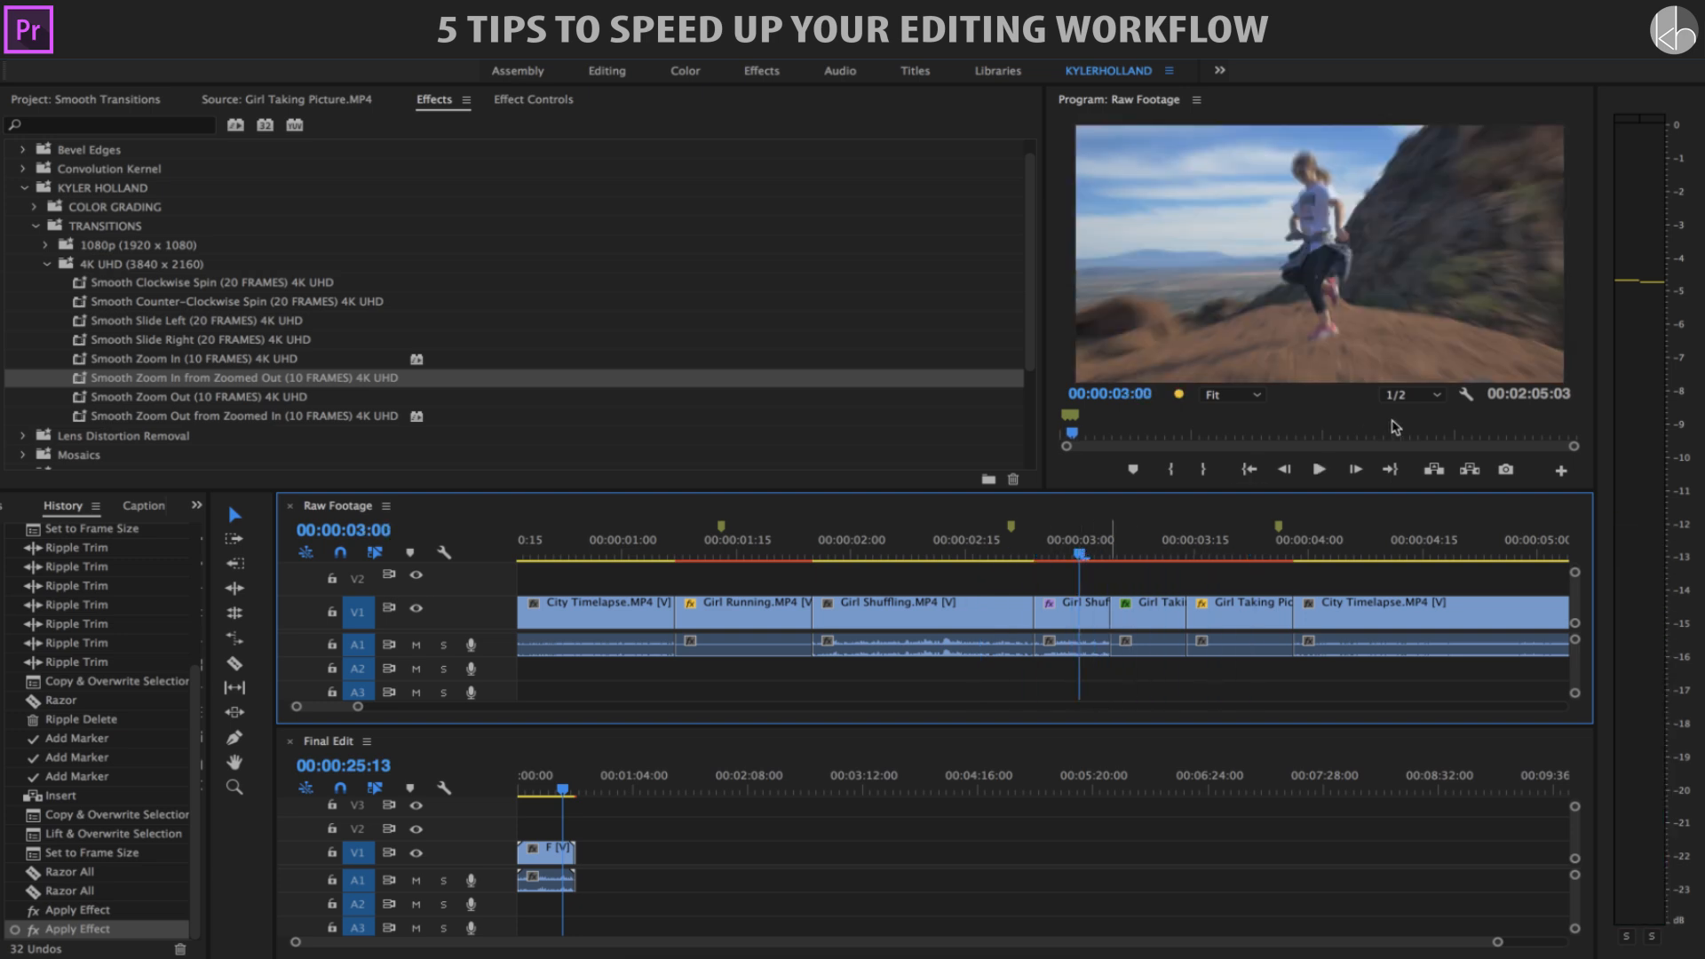
Play the zoom transition at Full playback resolution, and return the resolution to 1/4
{"action": "left_click", "coordinate": [1403, 395]}
{"action": "left_click", "coordinate": [1408, 413]}
{"action": "left_click_drag", "start_coordinate": [1061, 544], "coordinate": [1017, 548]}
{"action": "key", "text": "space"}
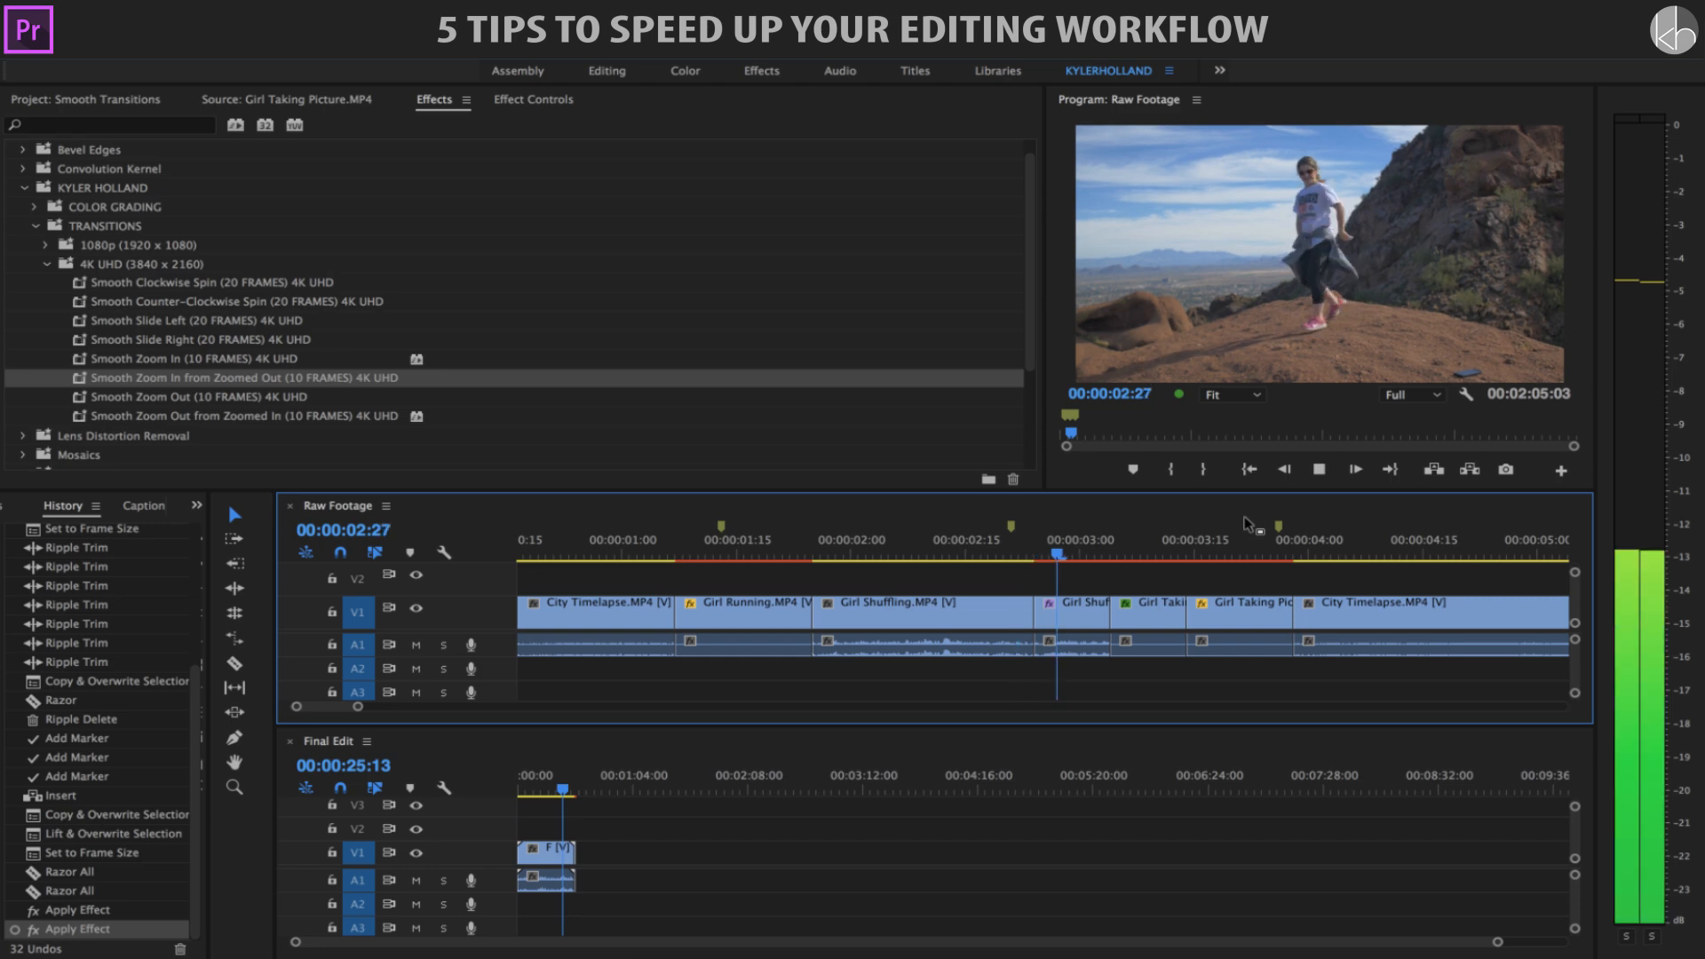
{"action": "left_click_drag", "start_coordinate": [1083, 555], "coordinate": [1003, 552]}
{"action": "left_click", "coordinate": [1412, 396]}
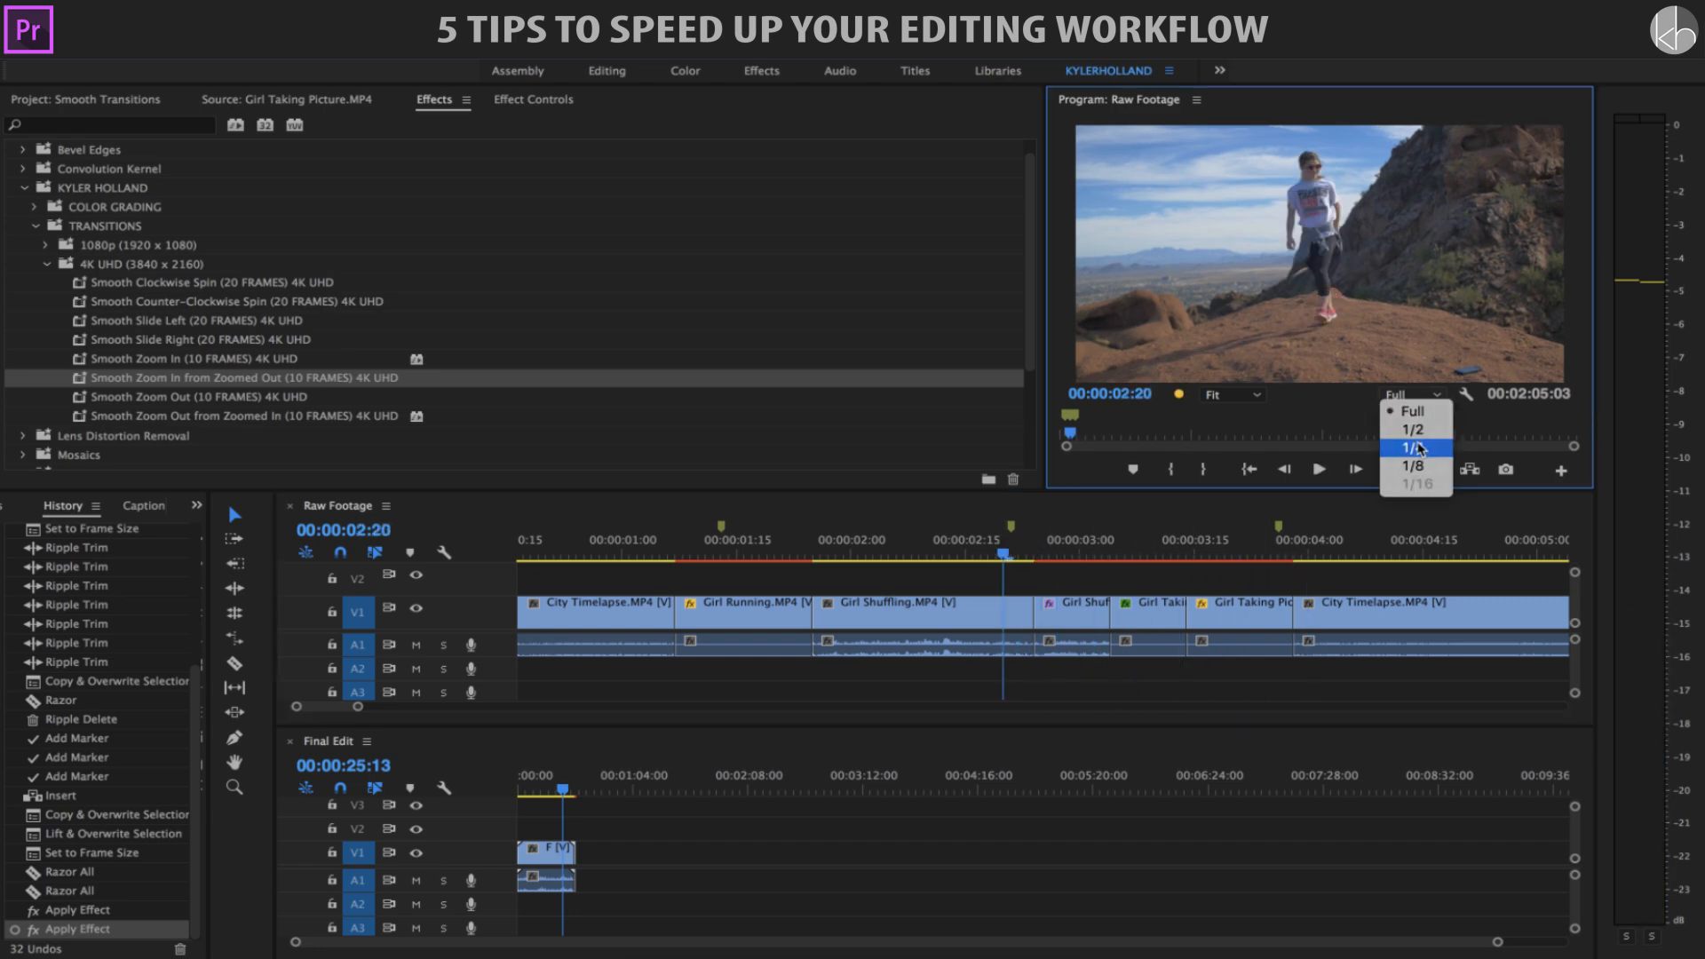
{"action": "left_click", "coordinate": [1418, 448]}
Mark an in point at 00:00:02:20 and an out point at 00:00:03:17 around the transition, and render In to Out
{"action": "left_click", "coordinate": [1003, 555]}
{"action": "key", "text": "i"}
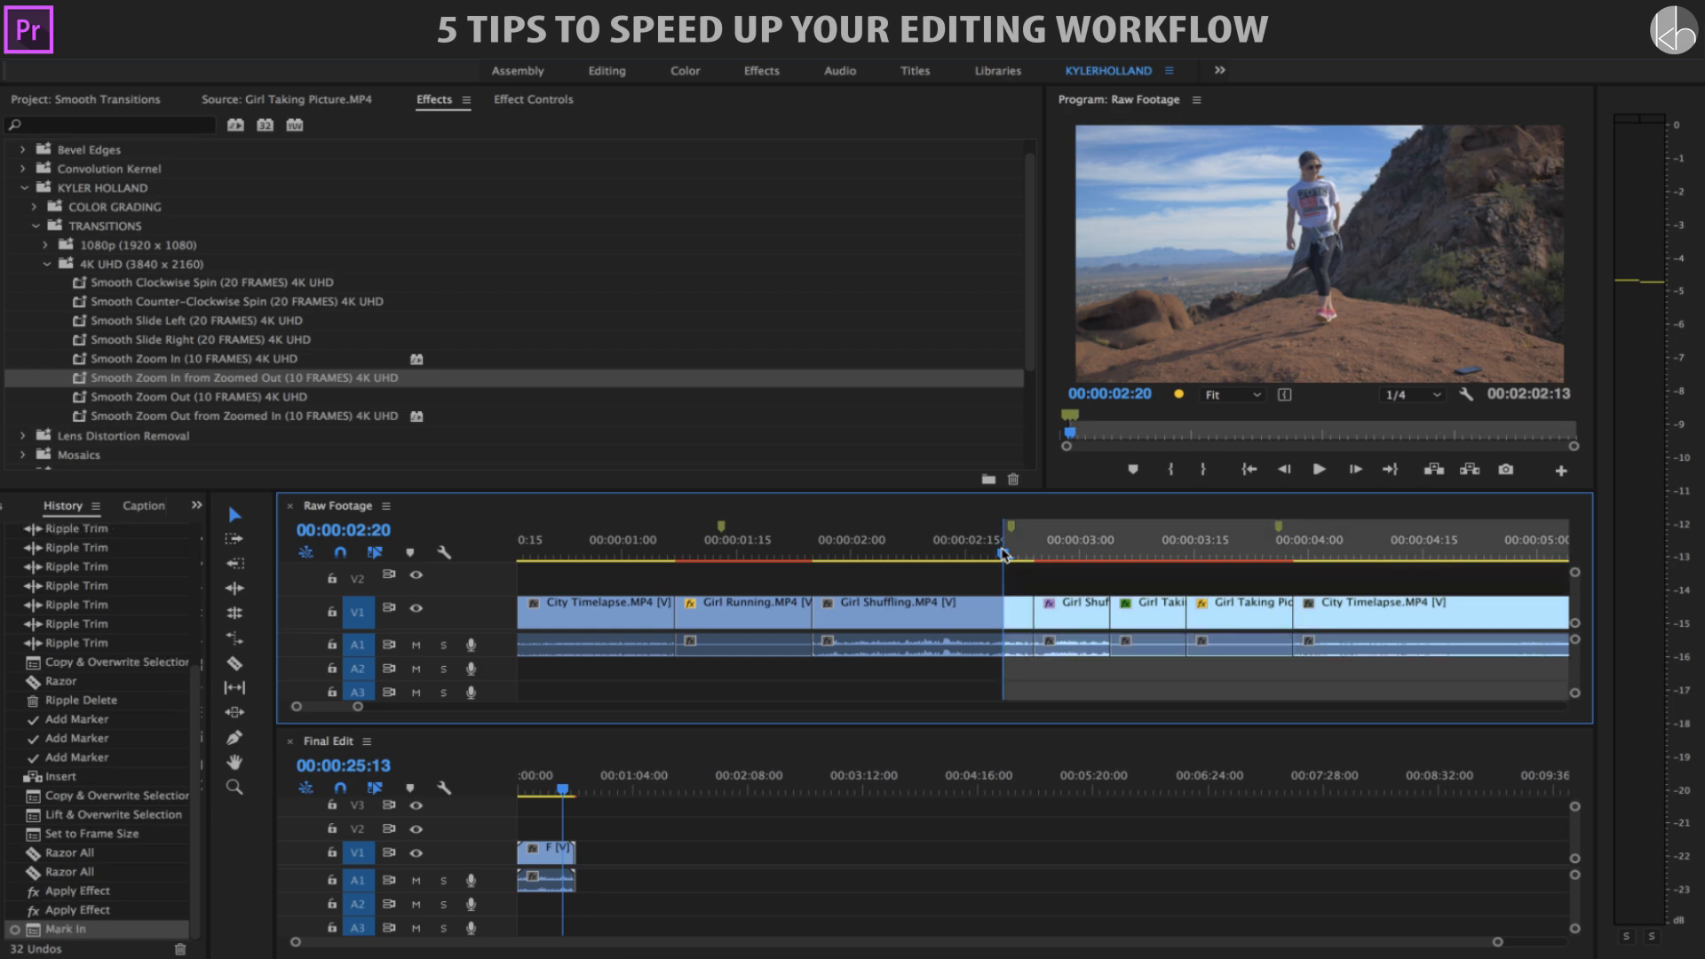
{"action": "left_click_drag", "start_coordinate": [1176, 540], "coordinate": [1210, 548]}
{"action": "key", "text": "o"}
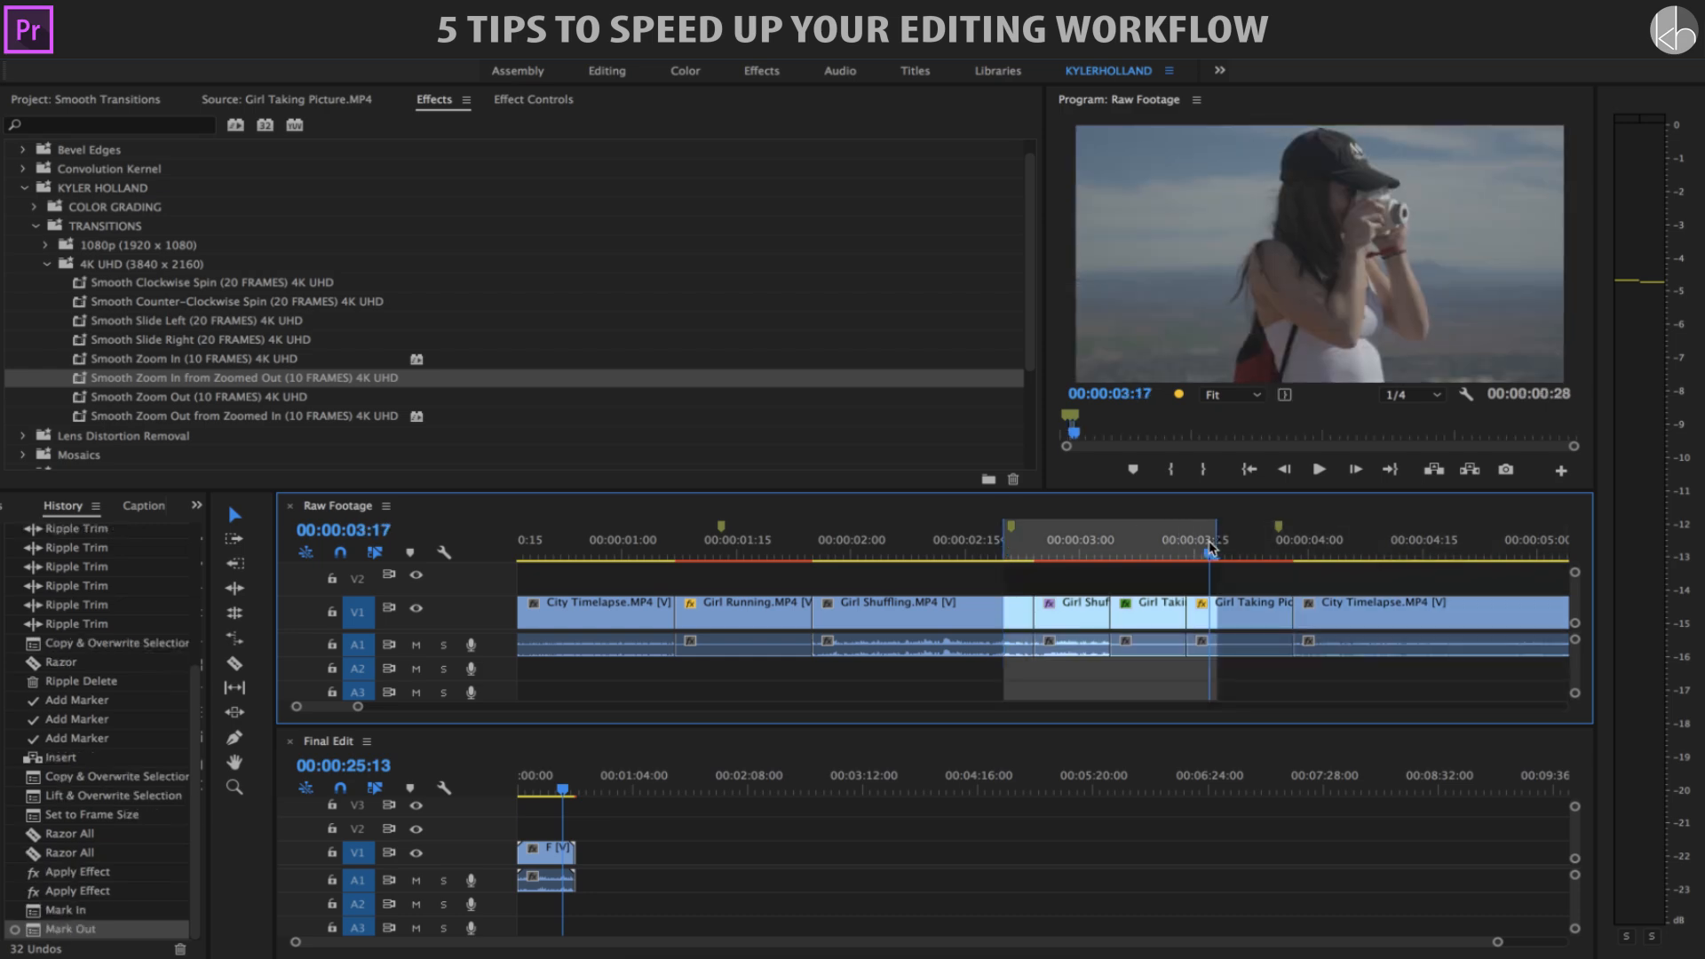
{"action": "left_click", "coordinate": [333, 50]}
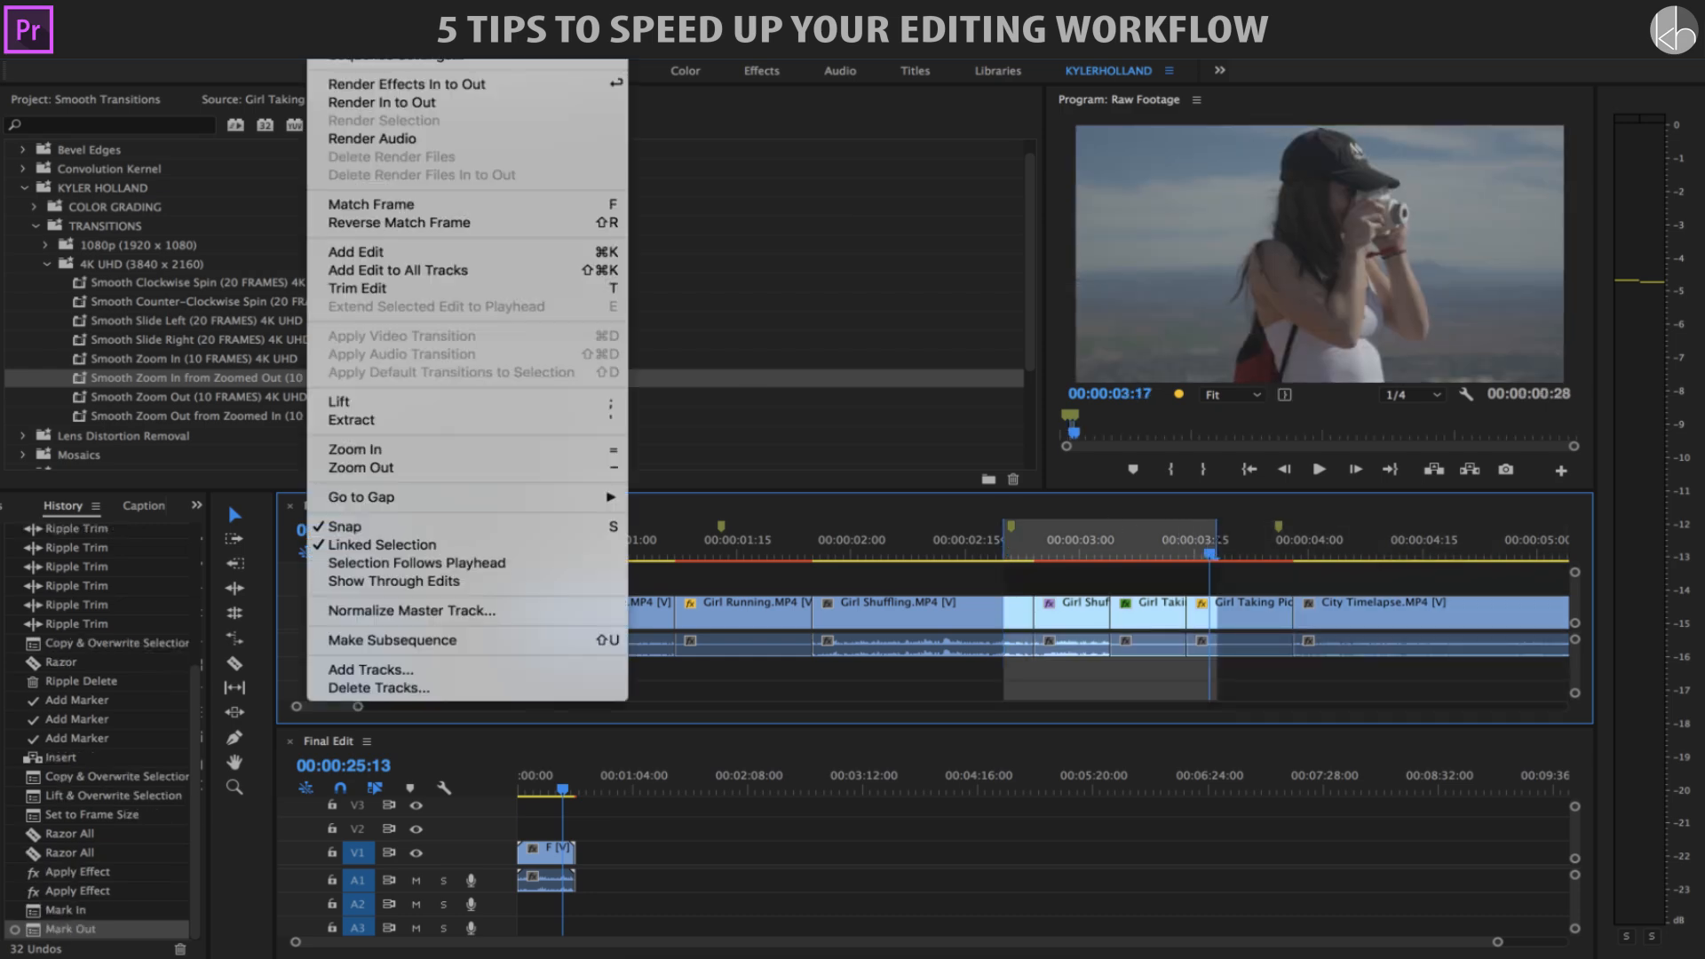
{"action": "left_click", "coordinate": [392, 101]}
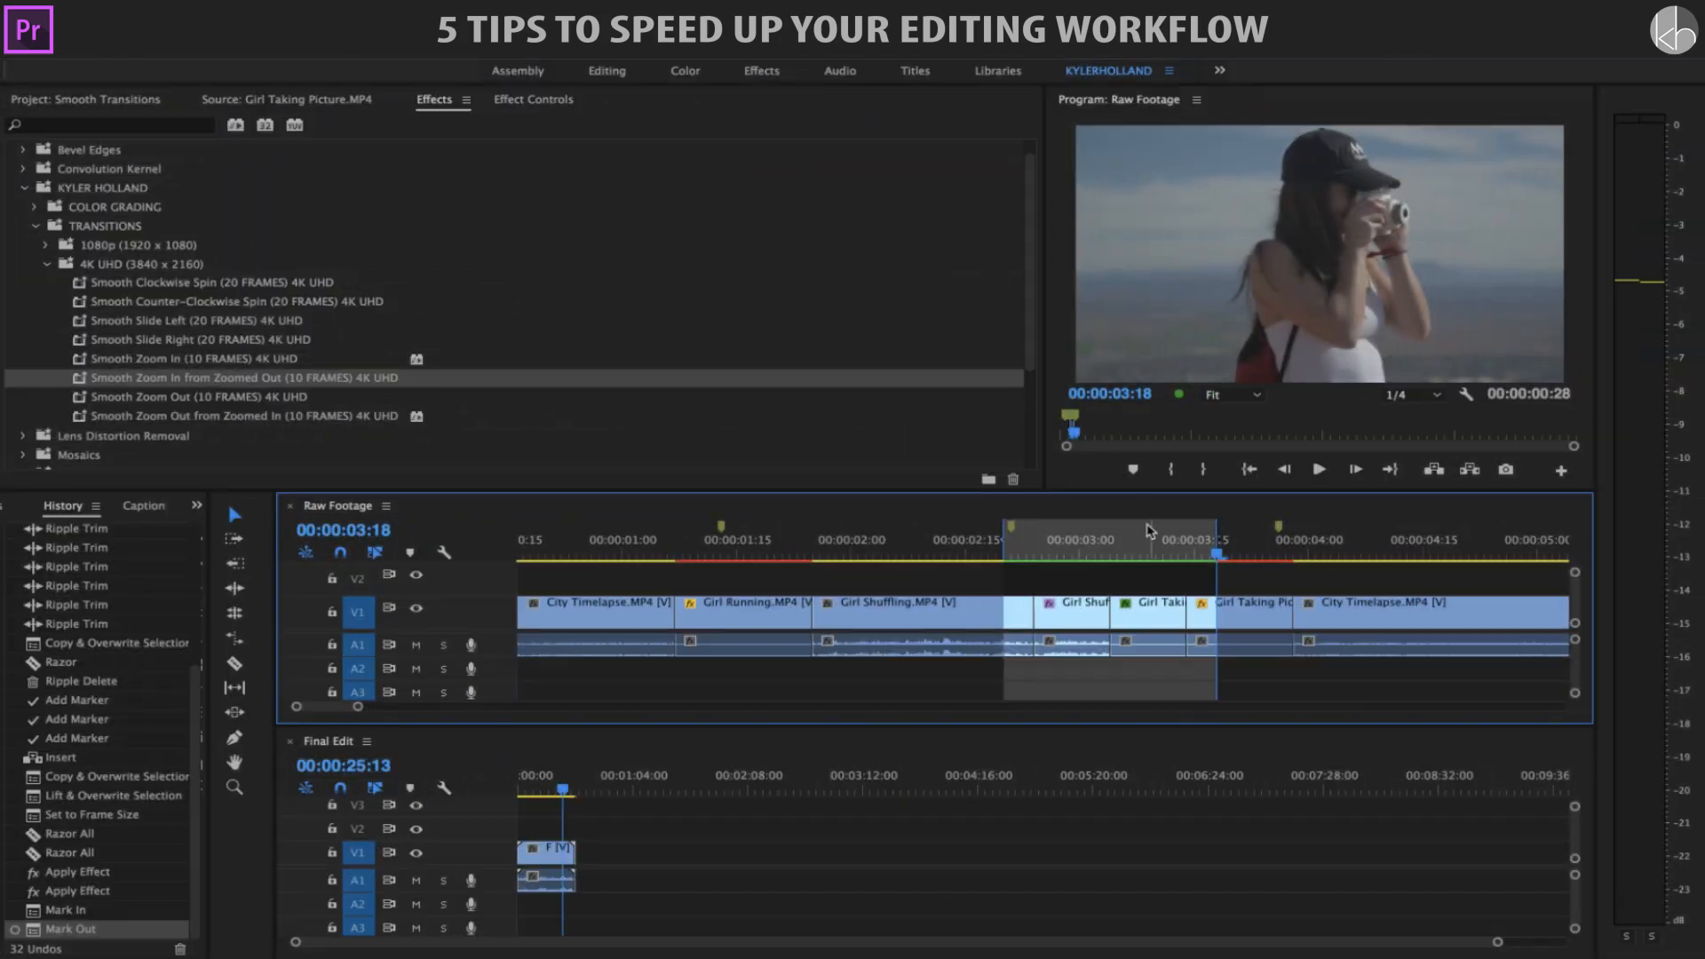
Play the rendered transition from 00:00:02:22 in the maximized program monitor and restore the normal panel layout
{"action": "left_click", "coordinate": [1012, 548]}
{"action": "mouse_move", "coordinate": [1012, 548]}
{"action": "left_mouse_down"}
{"action": "mouse_move", "coordinate": [972, 548]}
{"action": "mouse_move", "coordinate": [1019, 548]}
{"action": "left_mouse_up"}
{"action": "left_click", "coordinate": [1239, 266]}
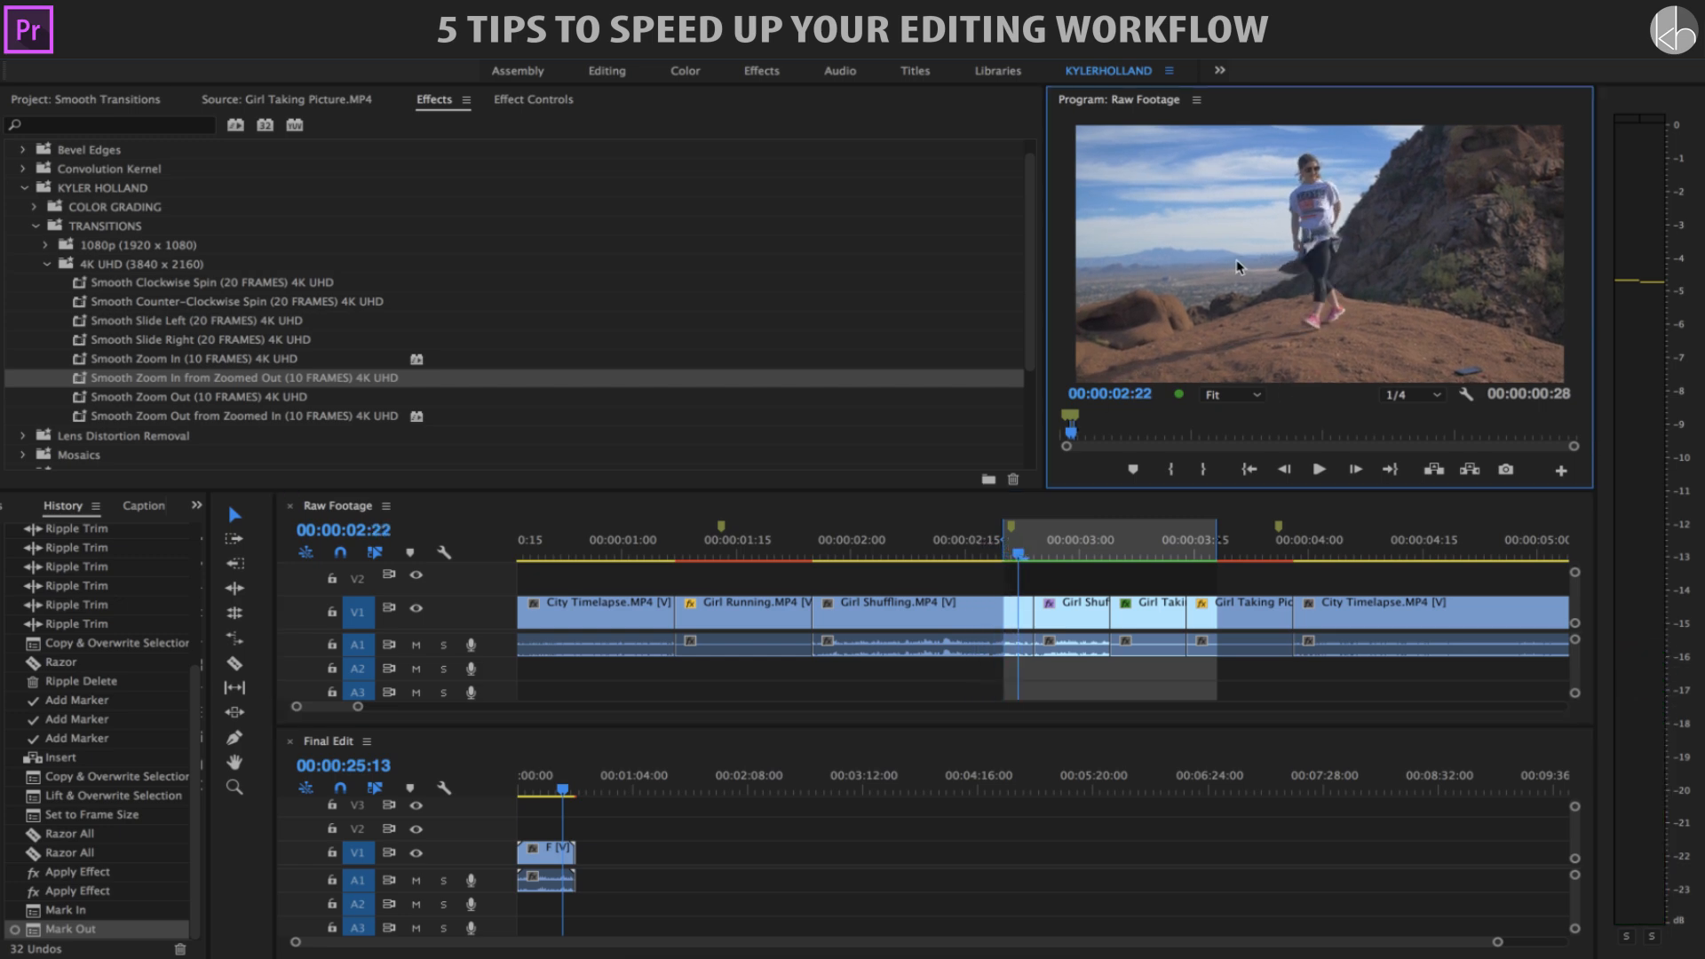
{"action": "key", "text": "grave"}
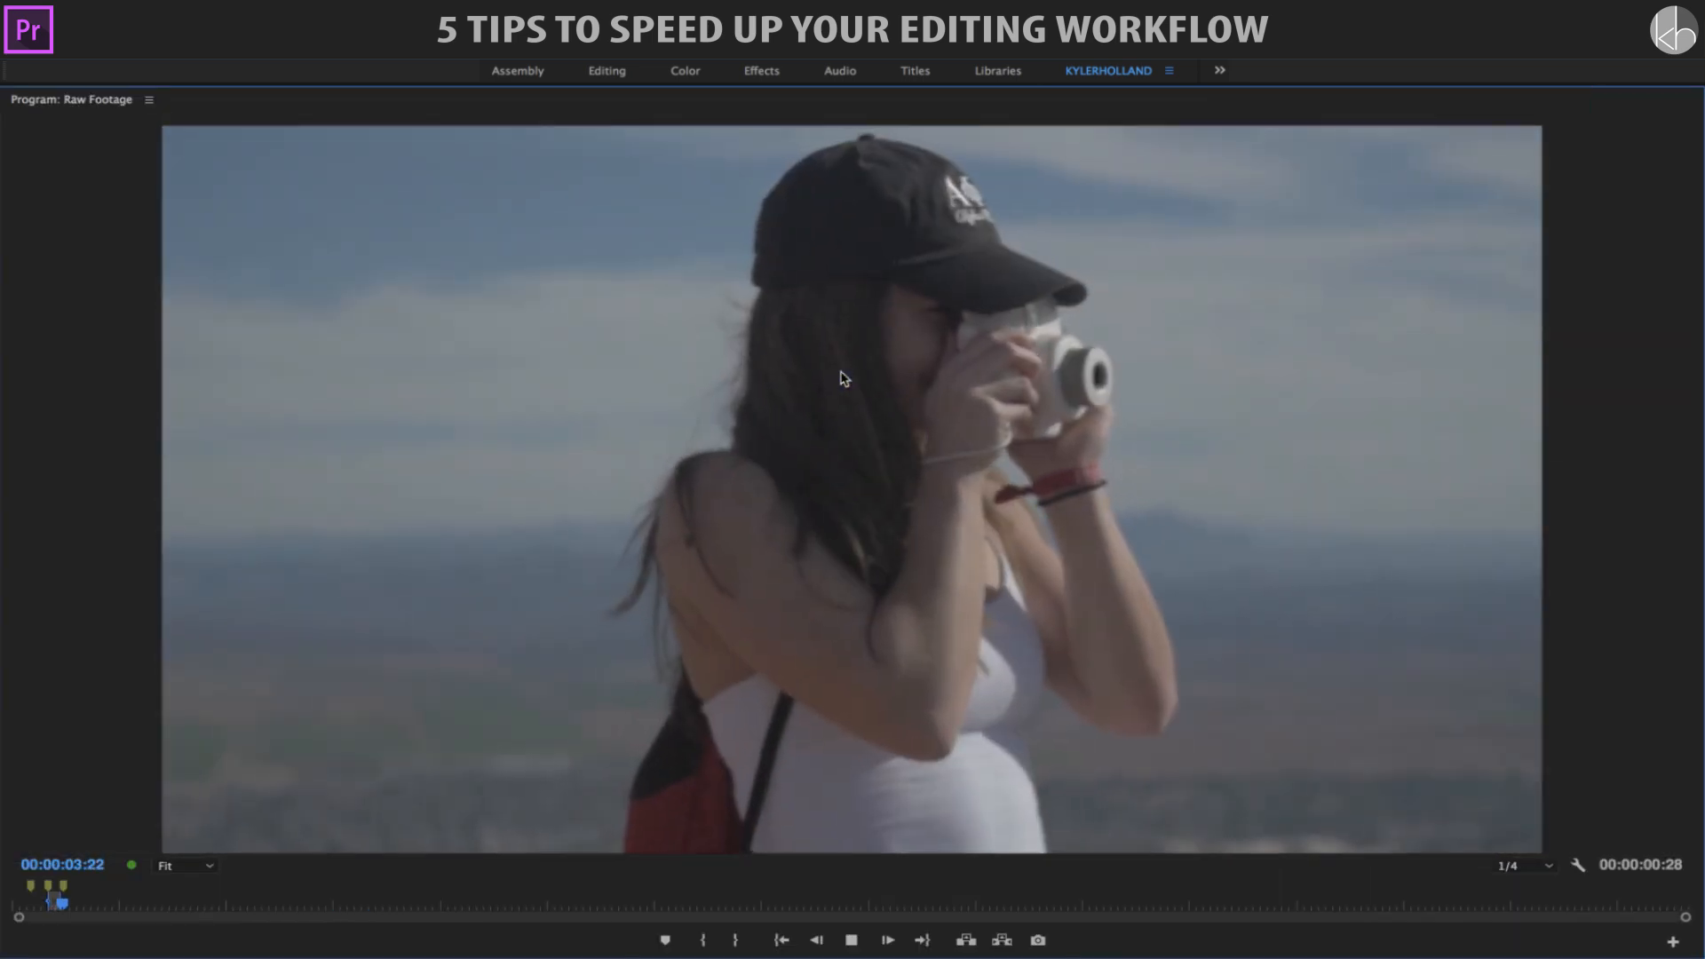
{"action": "key", "text": "space"}
{"action": "key", "text": "grave"}
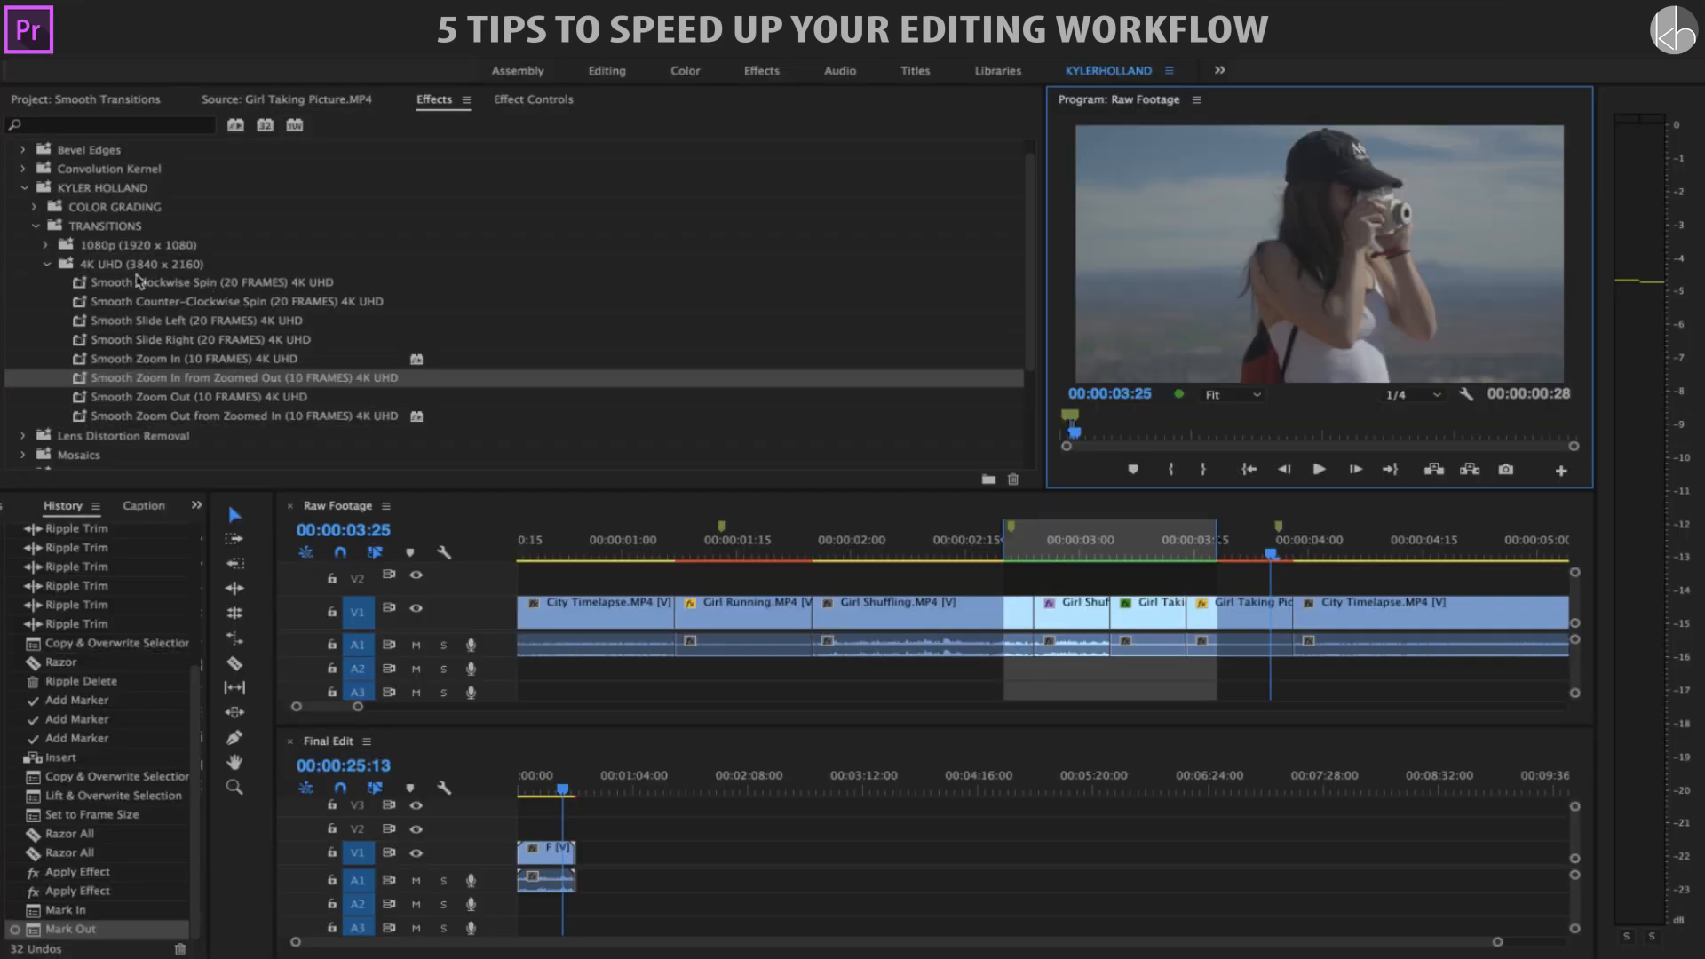
Review the 4K UHD transition presets and examine the effect controls of the short Girl Shuffling segment
{"action": "left_click", "coordinate": [44, 264]}
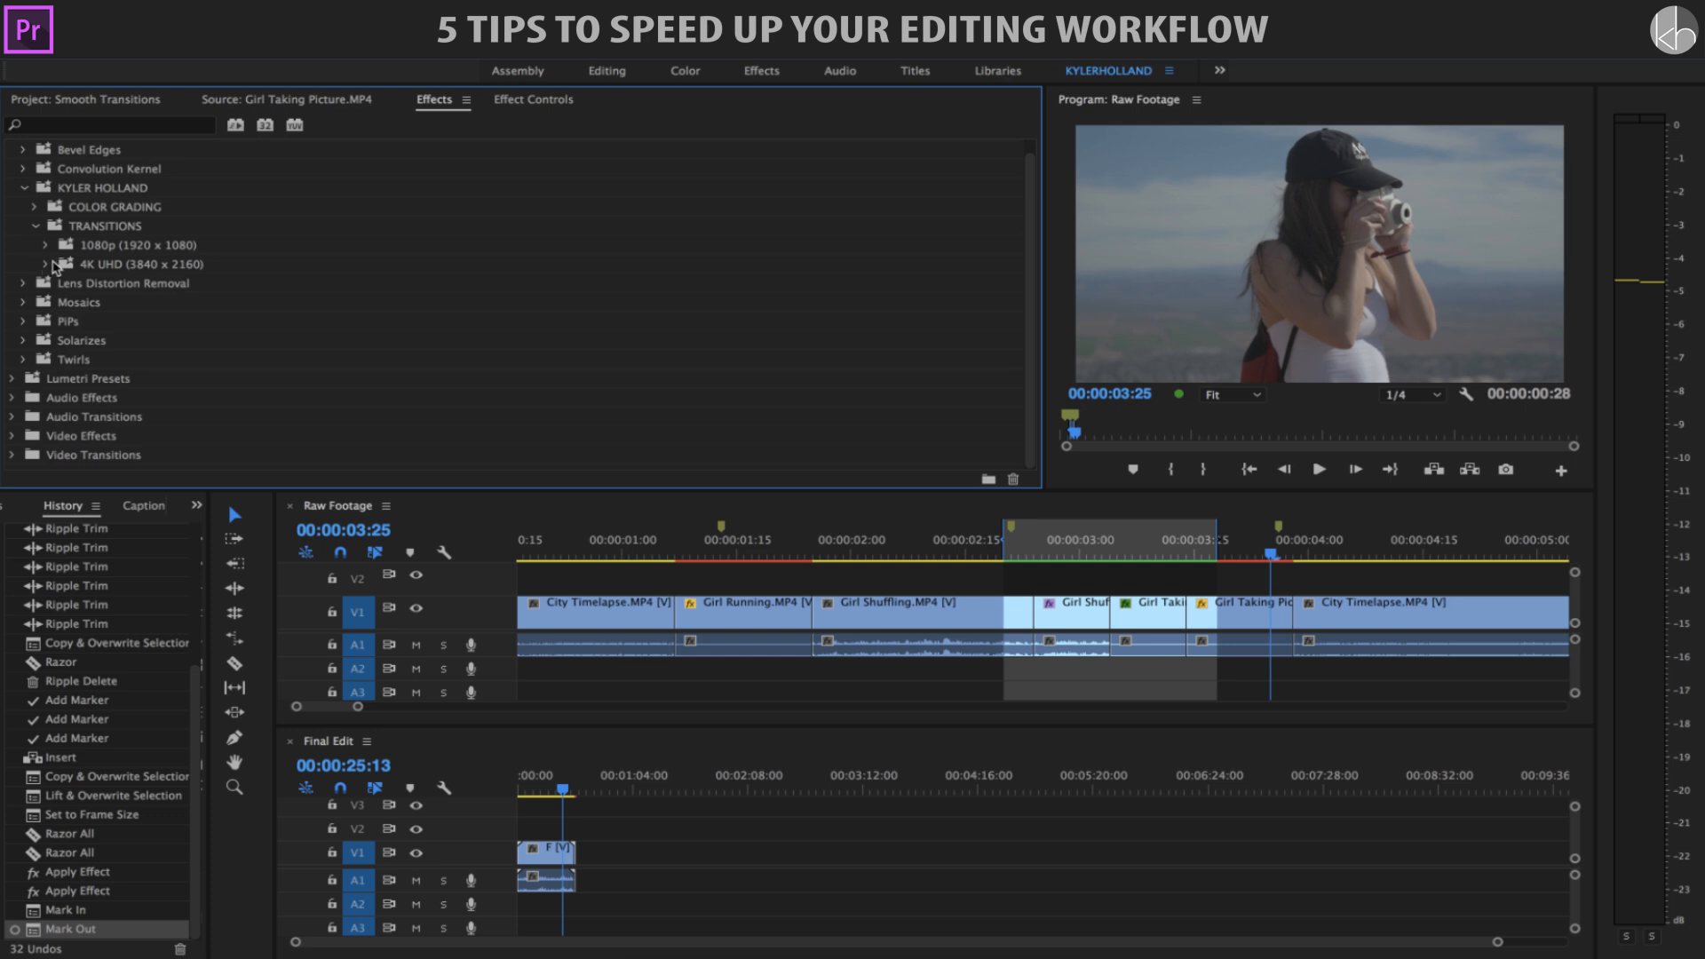
{"action": "left_click", "coordinate": [45, 265]}
{"action": "left_click", "coordinate": [1050, 624]}
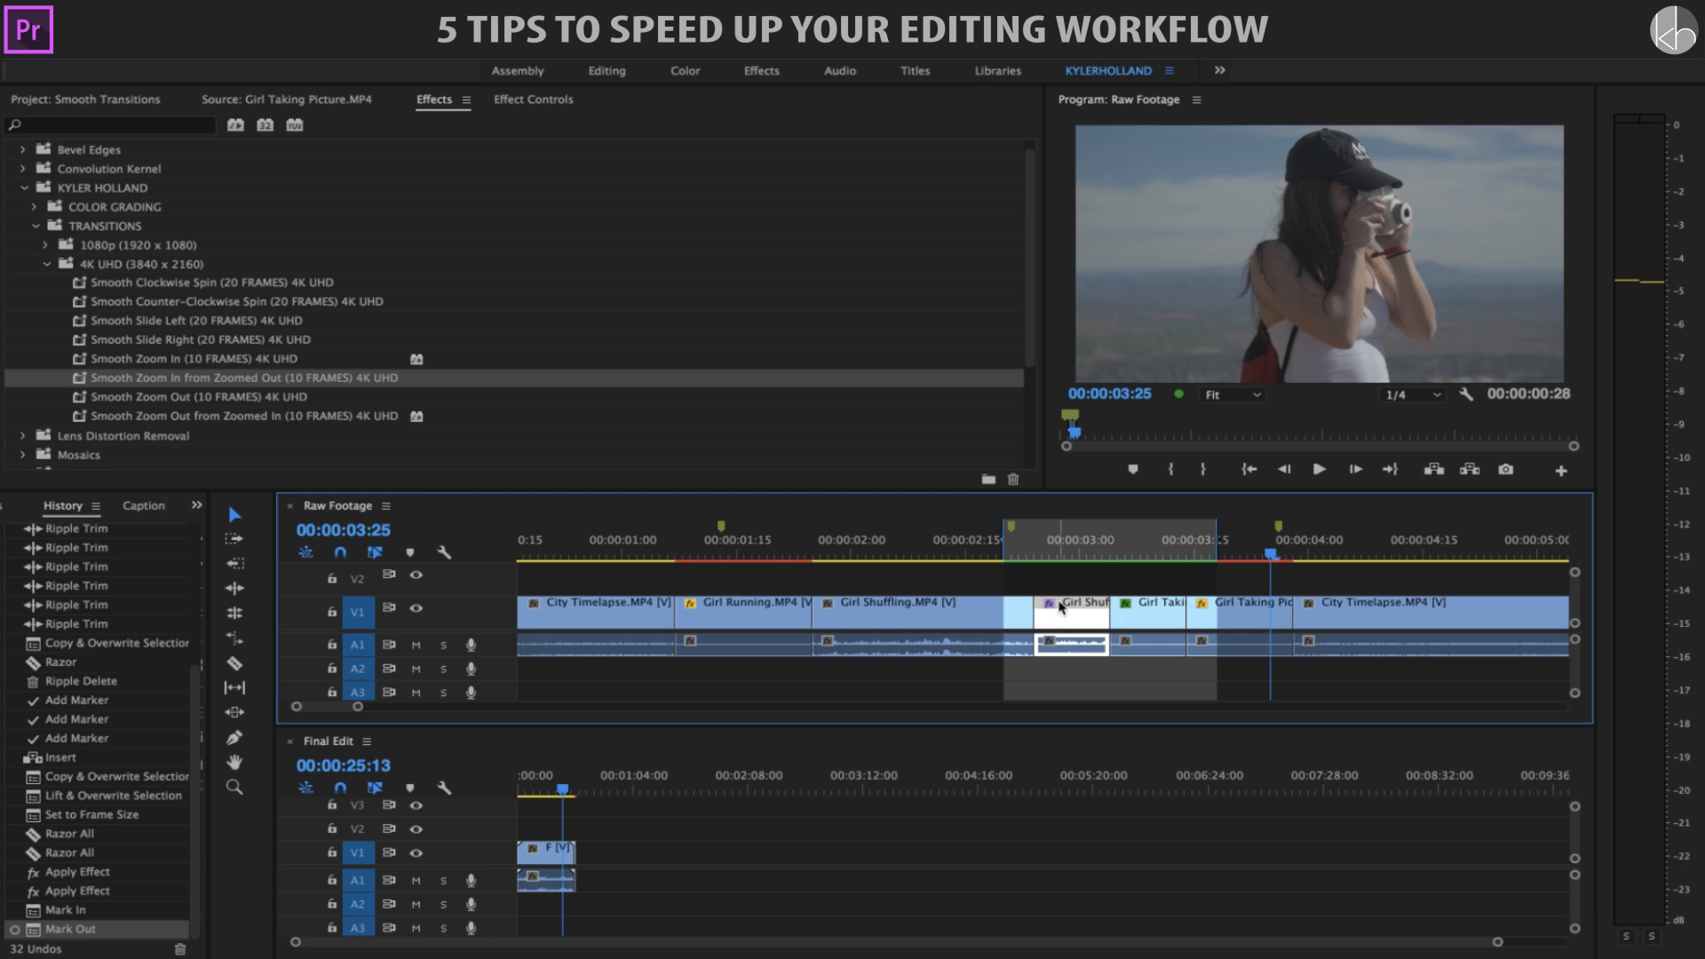
{"action": "left_click", "coordinate": [514, 101]}
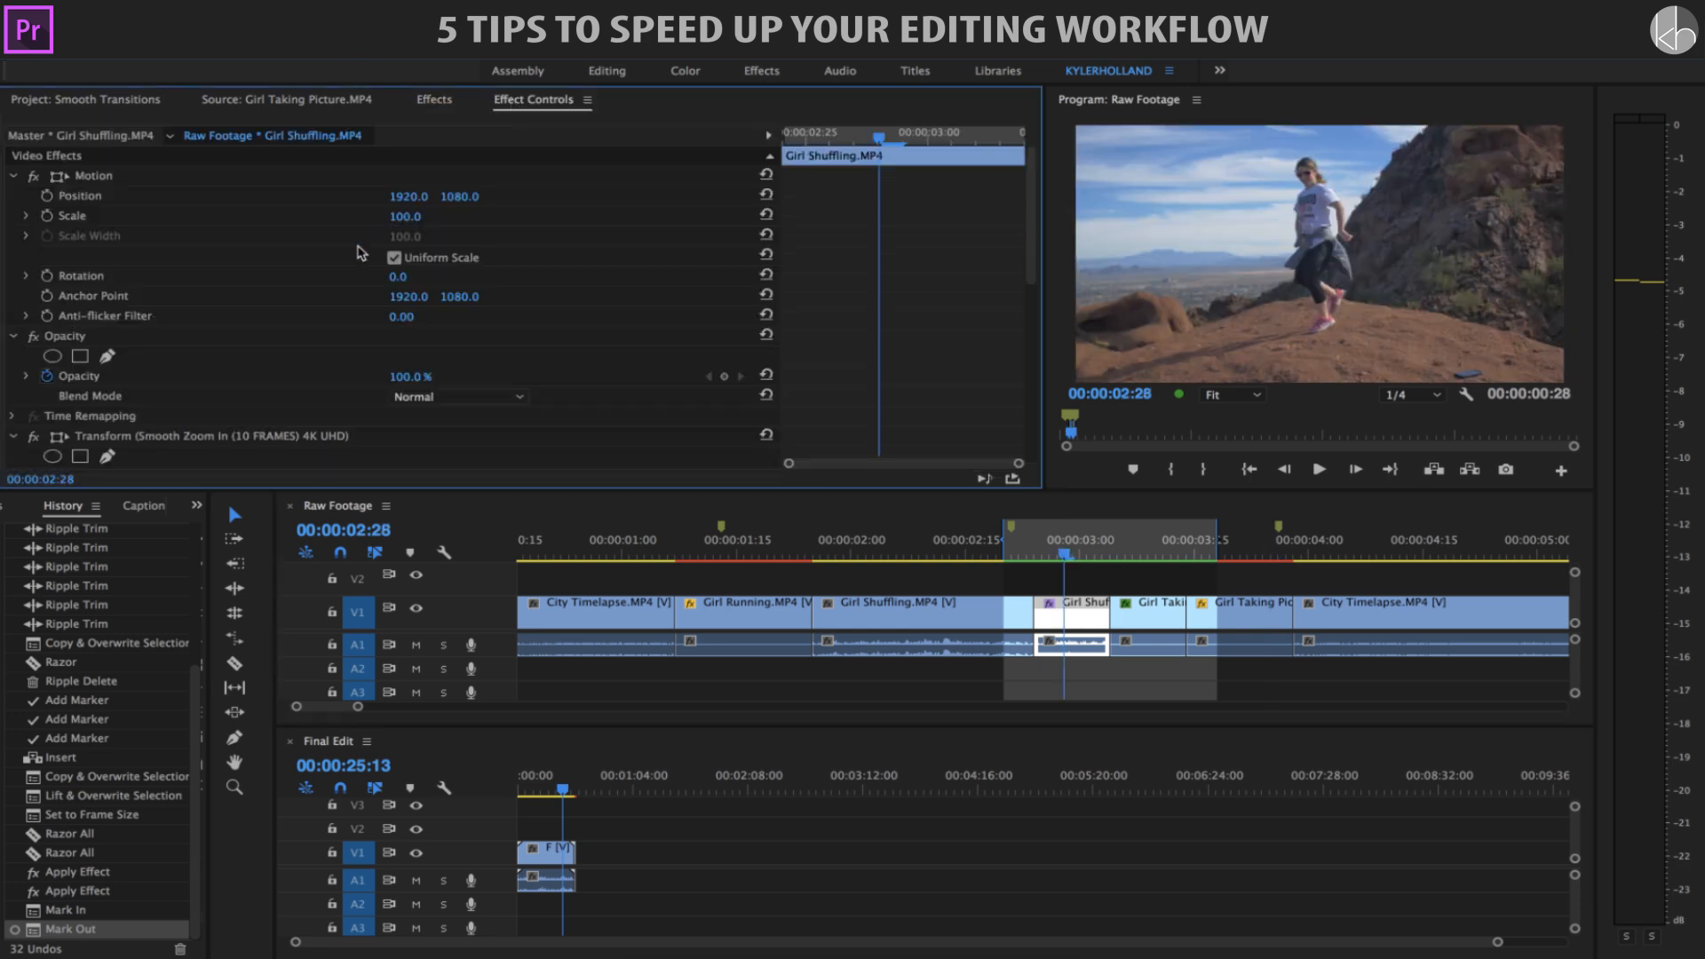
Examine the Mirror and Transform settings of the Smooth Zoom In from Zoomed Out preset on the short Girl Taking Picture segment
{"action": "key", "text": "Down"}
{"action": "scroll", "coordinate": [373, 373], "scroll_direction": "down", "scroll_amount": 4}
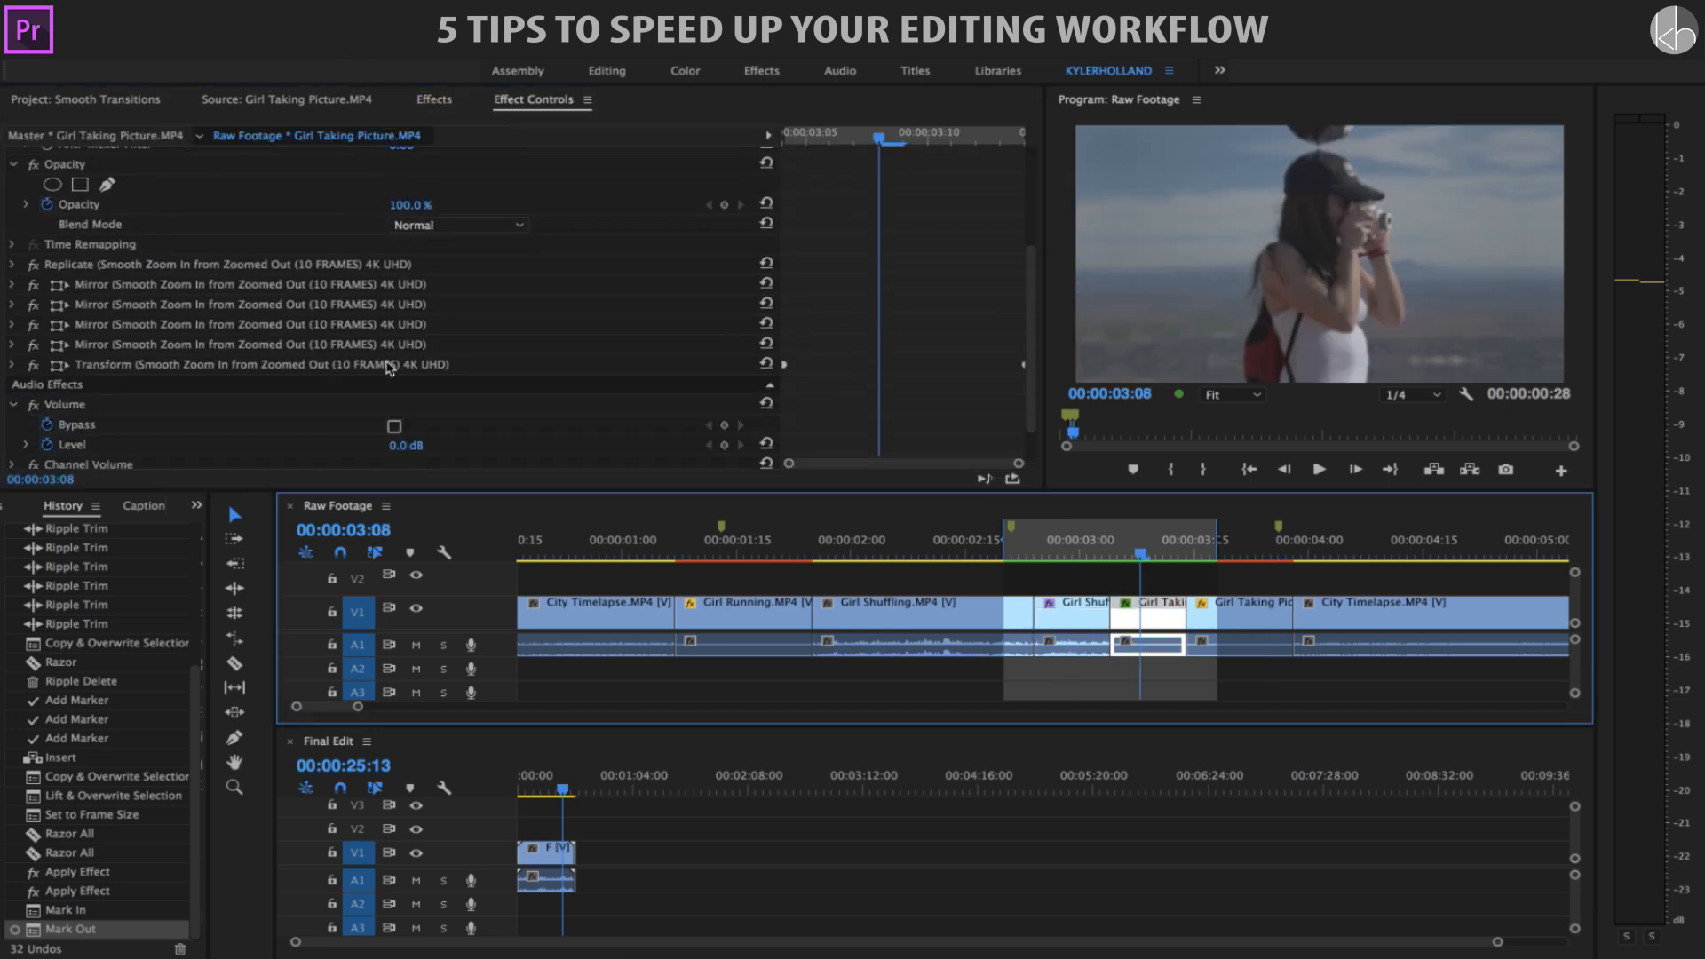
{"action": "left_click", "coordinate": [122, 366]}
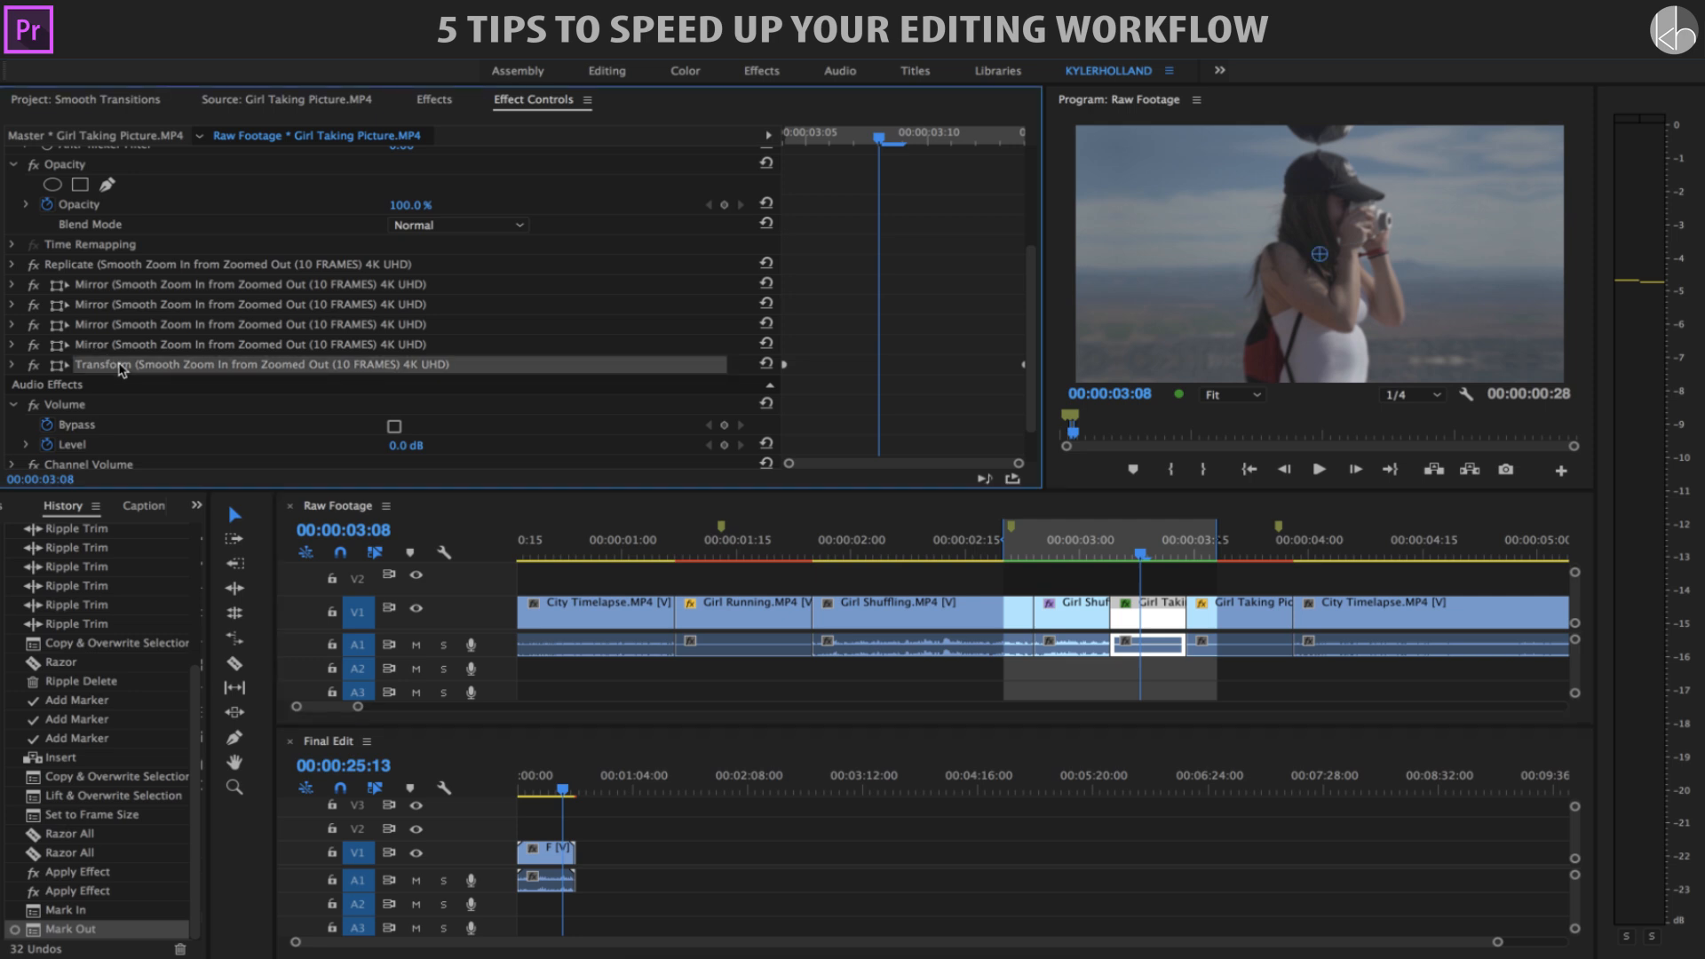
{"action": "left_click", "coordinate": [11, 345]}
{"action": "left_click", "coordinate": [8, 326]}
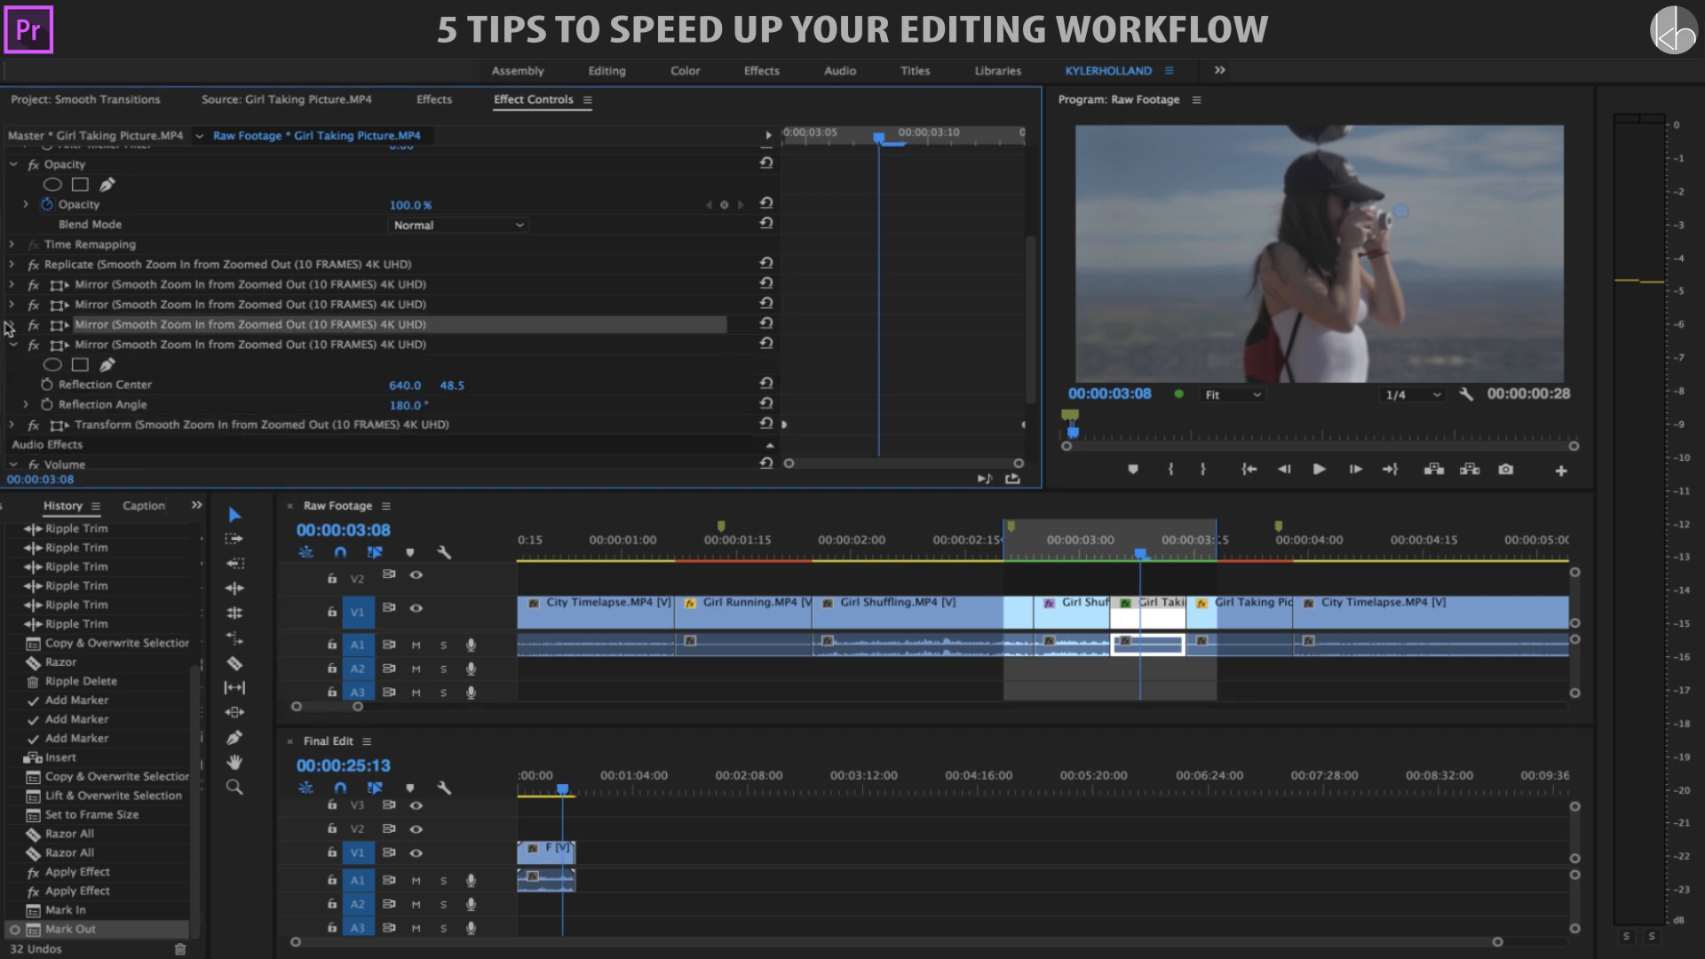
{"action": "left_click", "coordinate": [12, 325]}
{"action": "left_click", "coordinate": [12, 304]}
{"action": "scroll", "coordinate": [182, 341], "scroll_direction": "down", "scroll_amount": 4}
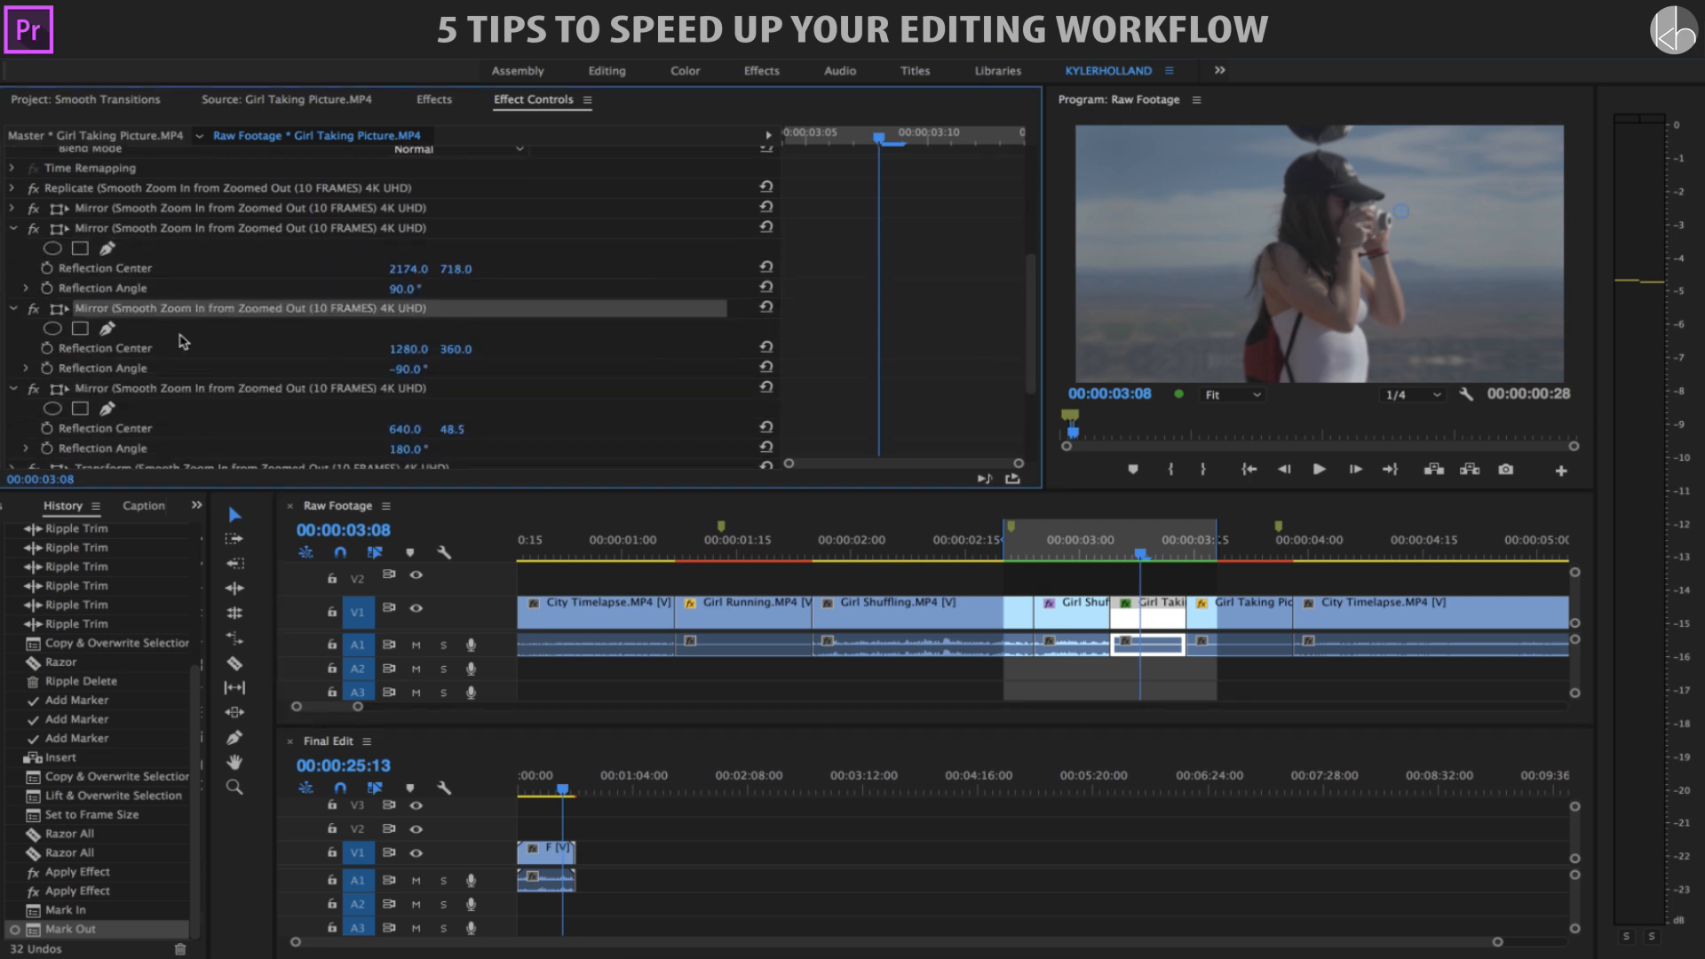
{"action": "scroll", "coordinate": [180, 340], "scroll_direction": "down", "scroll_amount": 1}
{"action": "scroll", "coordinate": [238, 366], "scroll_direction": "down", "scroll_amount": 5}
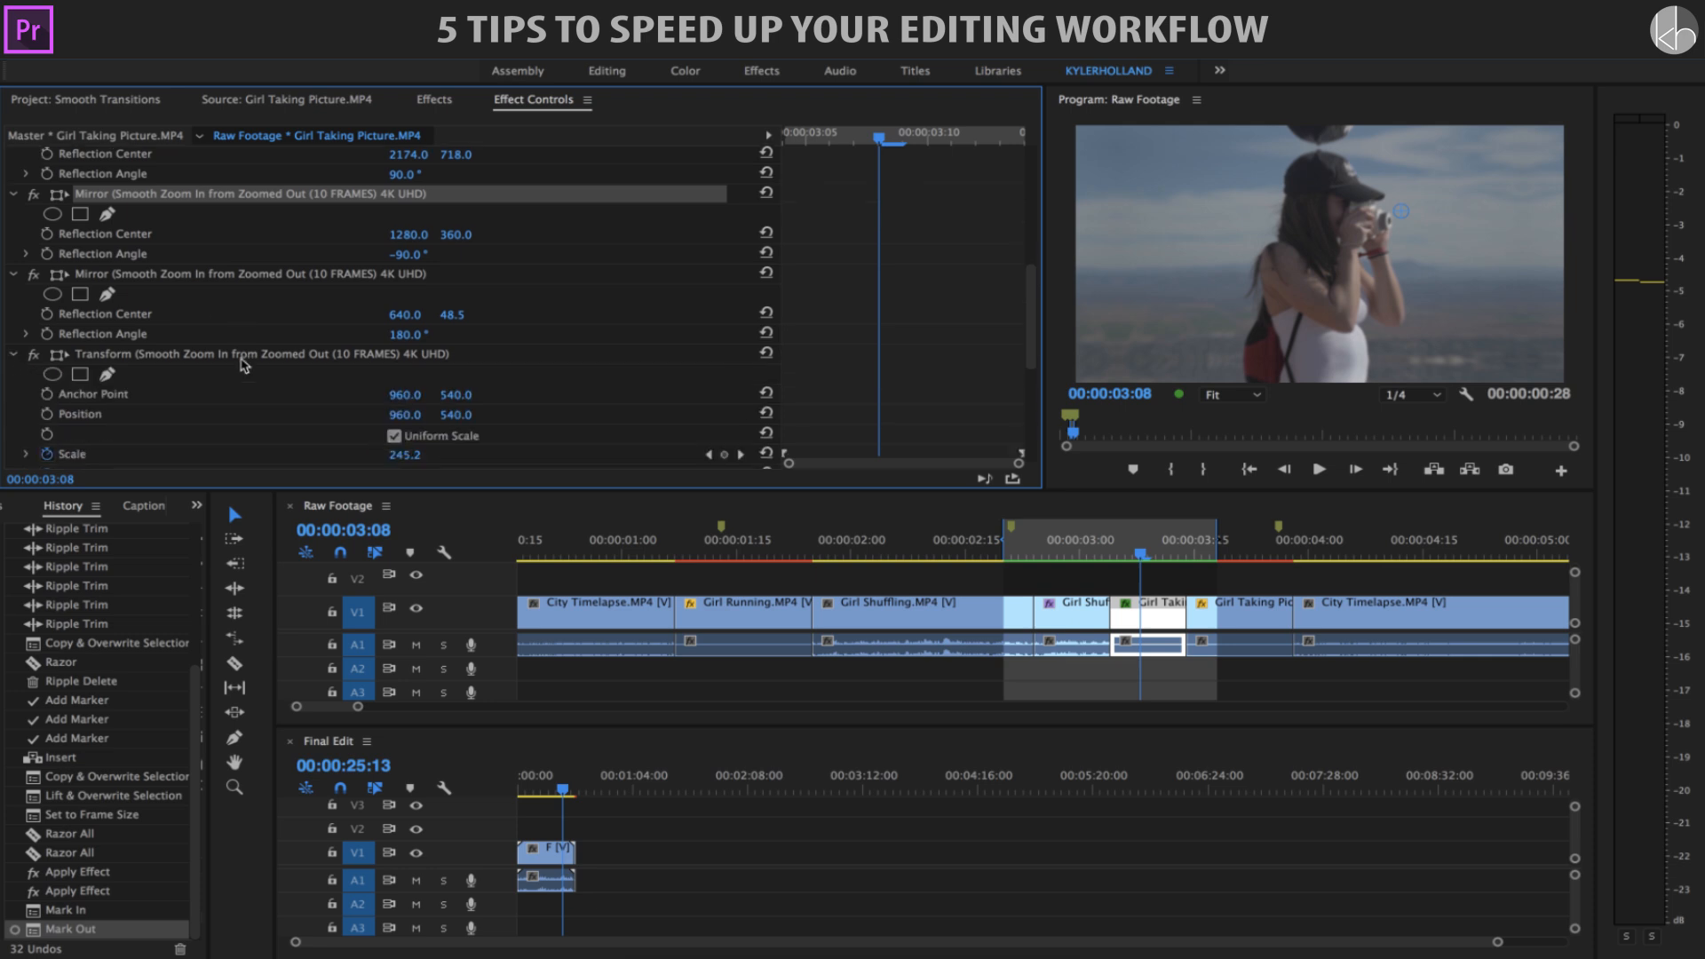
Expand the Transform effect's Scale property and enlarge its keyframe graph for inspection
{"action": "left_click", "coordinate": [26, 302]}
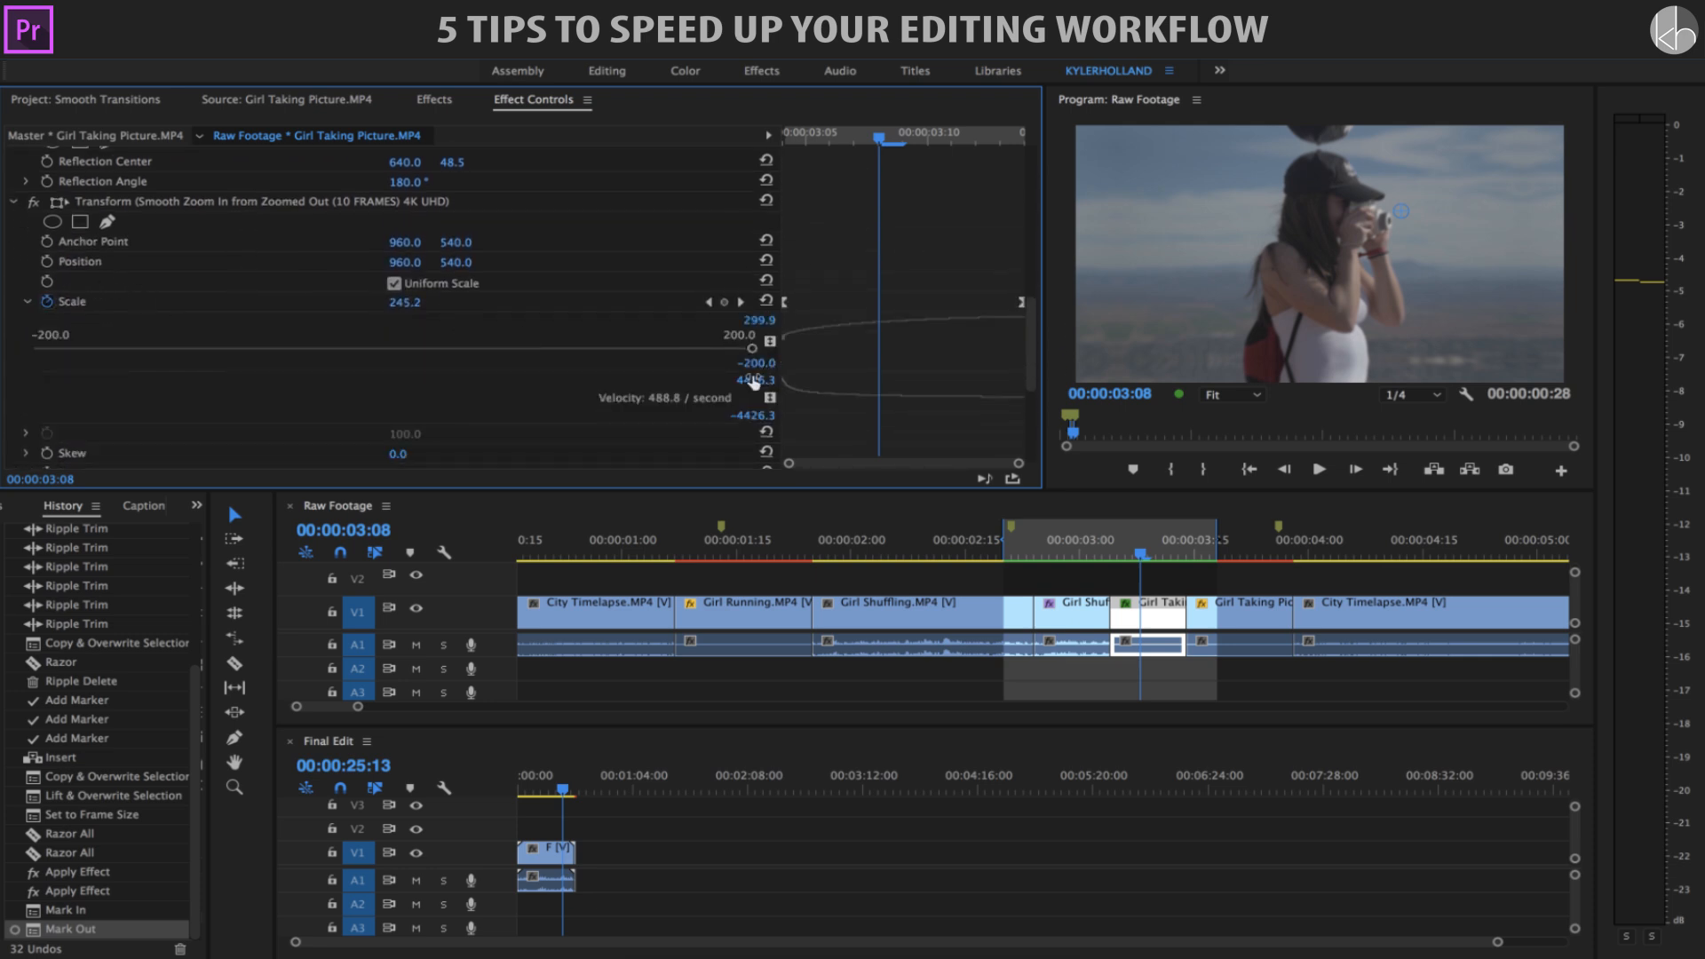
{"action": "left_click_drag", "start_coordinate": [795, 371], "coordinate": [792, 461]}
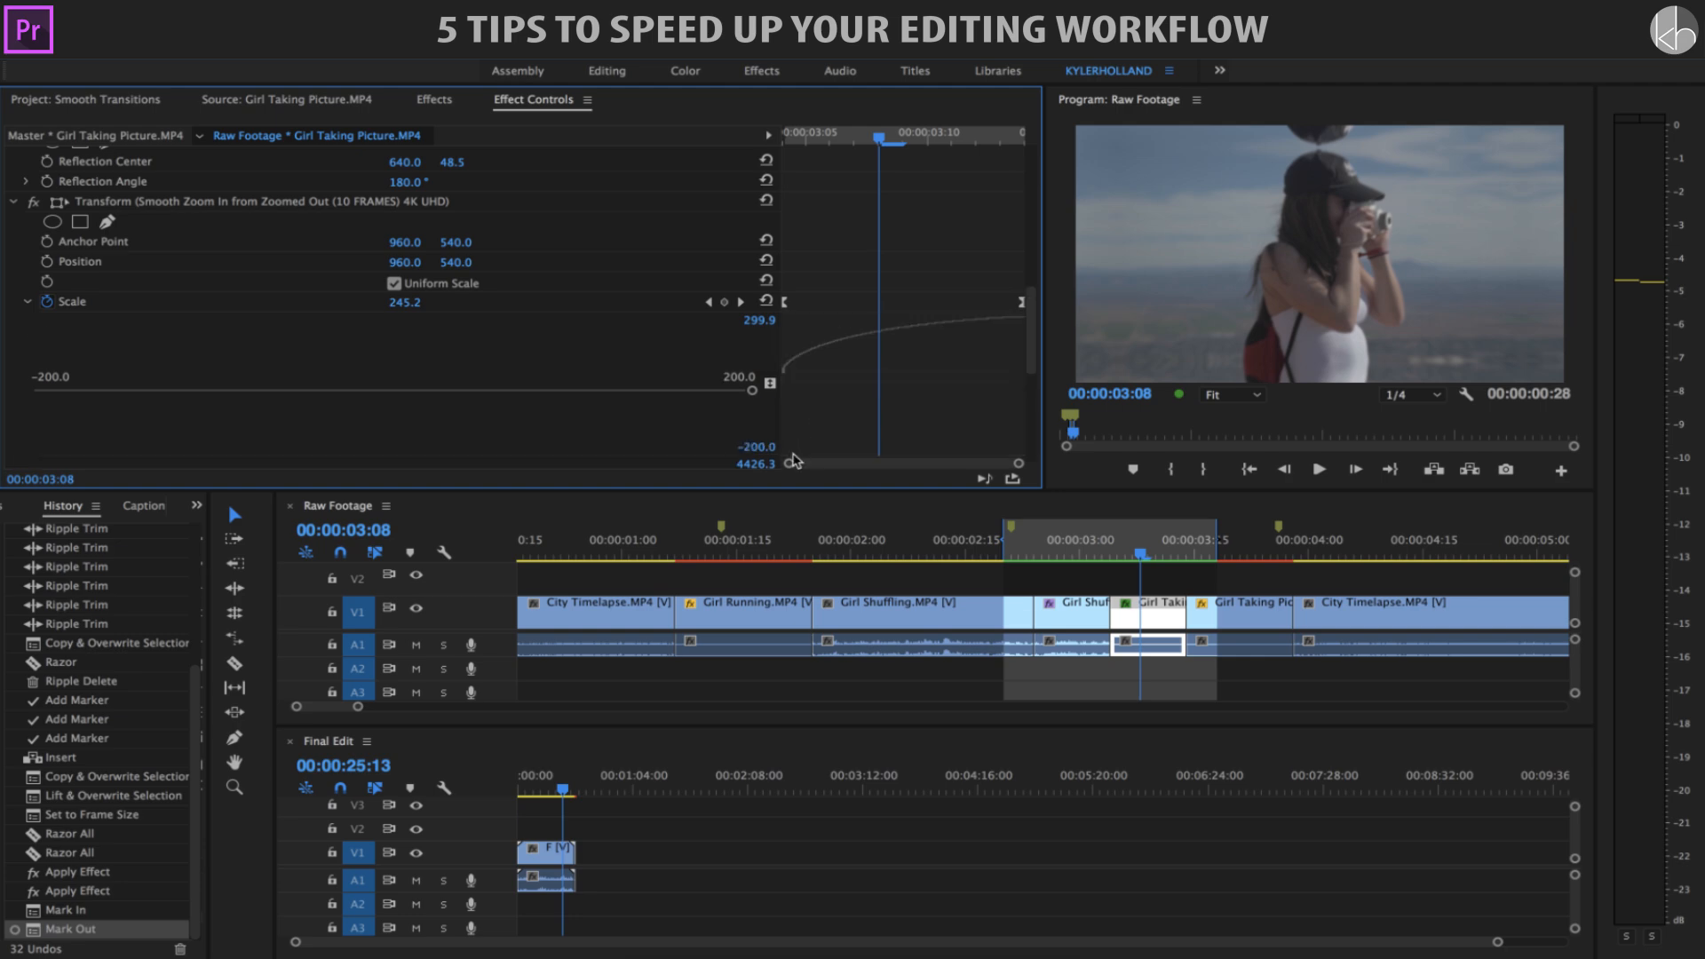
{"action": "scroll", "coordinate": [894, 388], "scroll_direction": "down", "scroll_amount": 2}
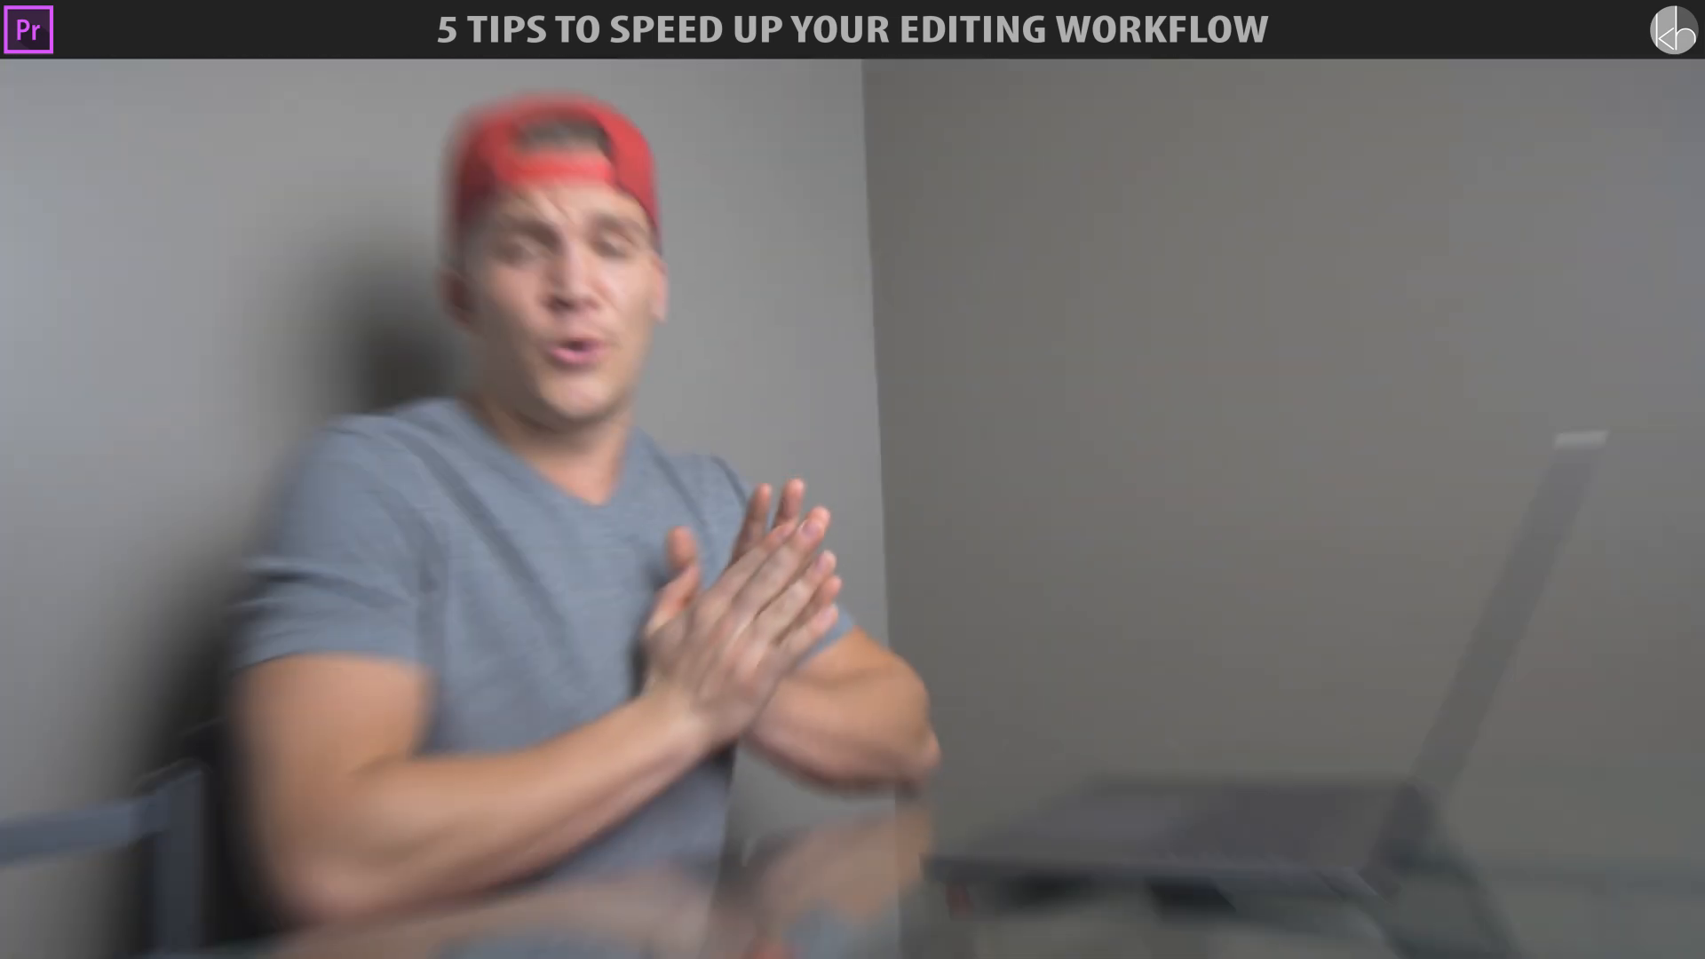